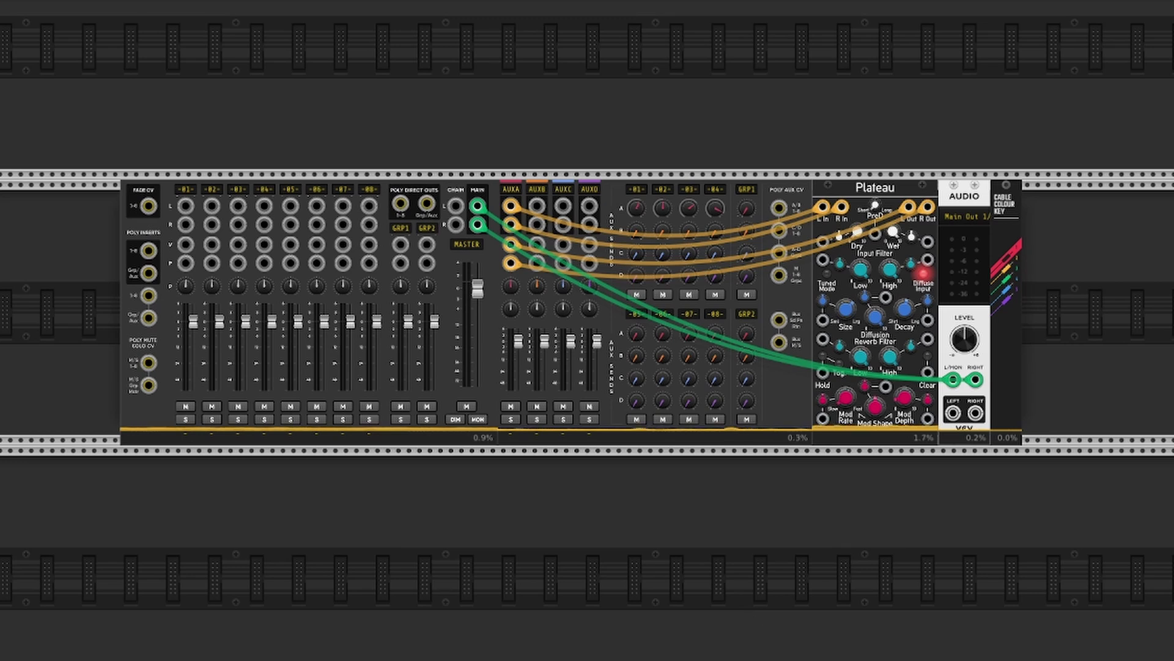
- Add a VCV LFO module in the empty rack space before the mixer
scroll(587, 312, left, 10)
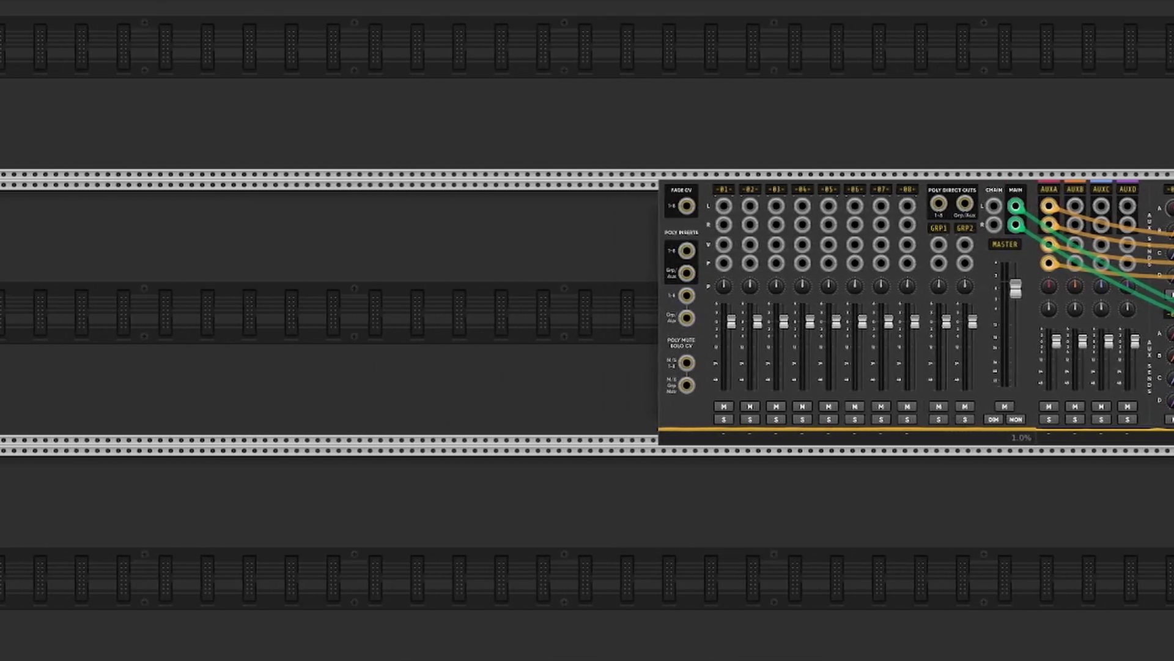
right_click(259, 353)
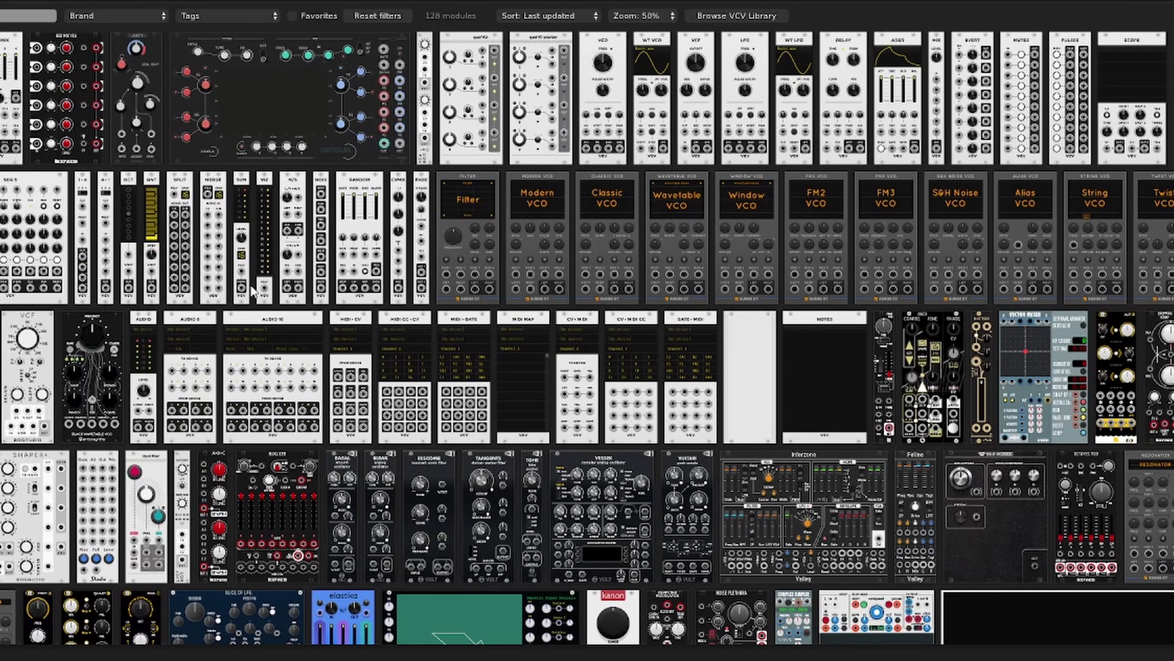
text(lfo)
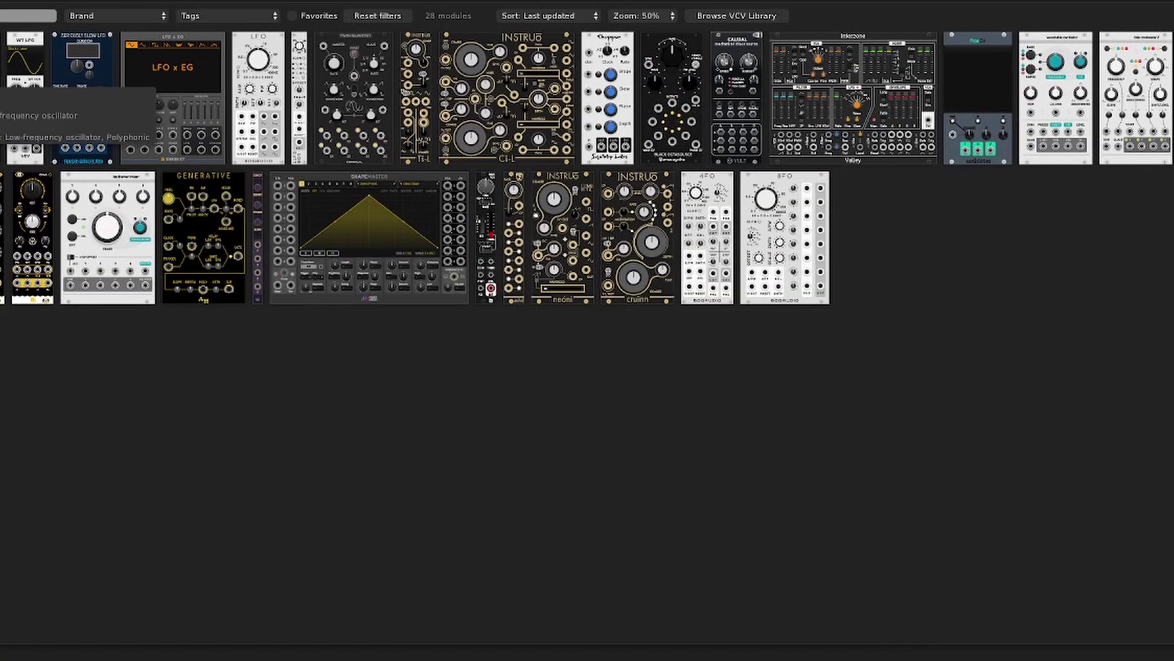
drag(3, 78, 266, 208)
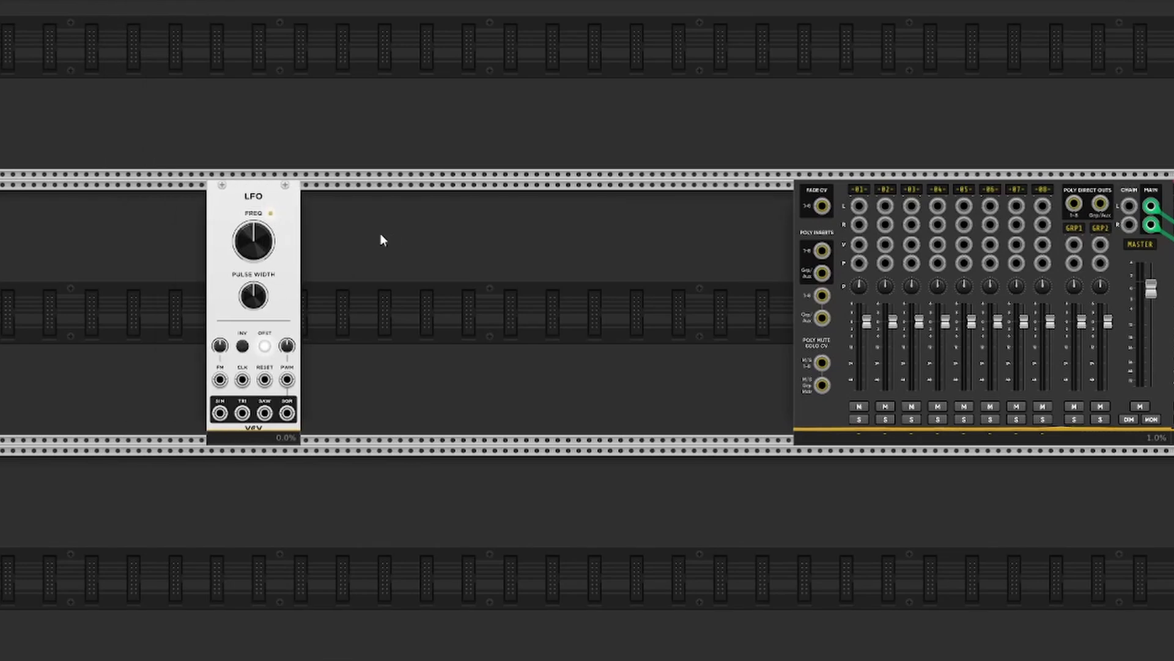
- Add a VCV VCF module directly beside the LFO
right_click(405, 239)
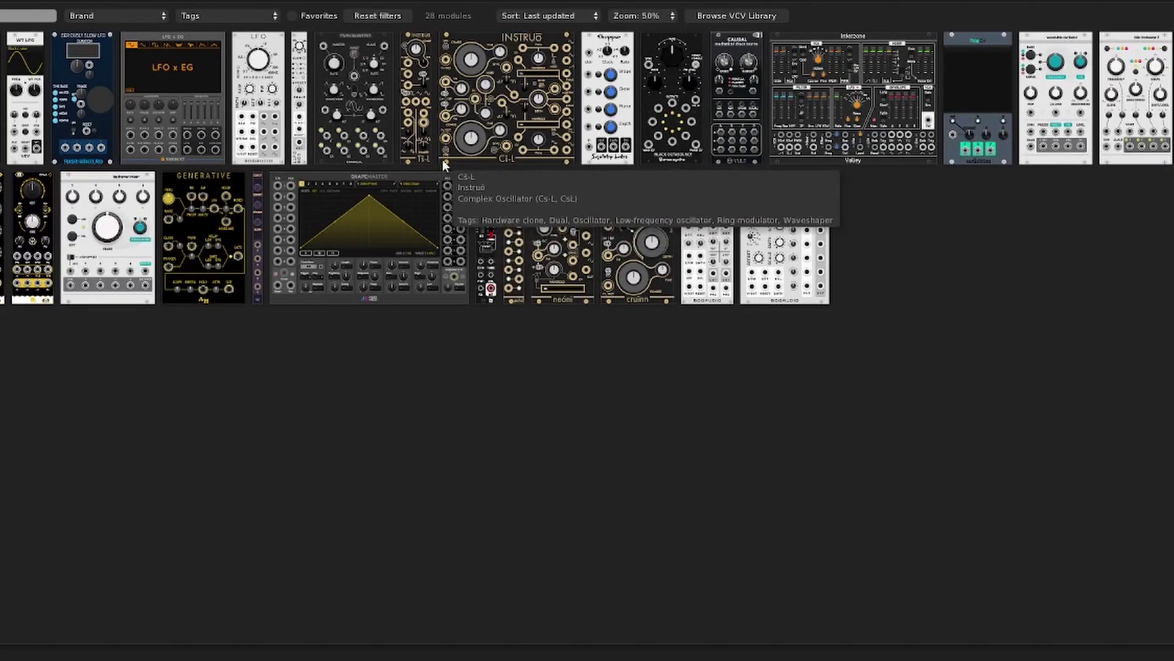
text(vcf)
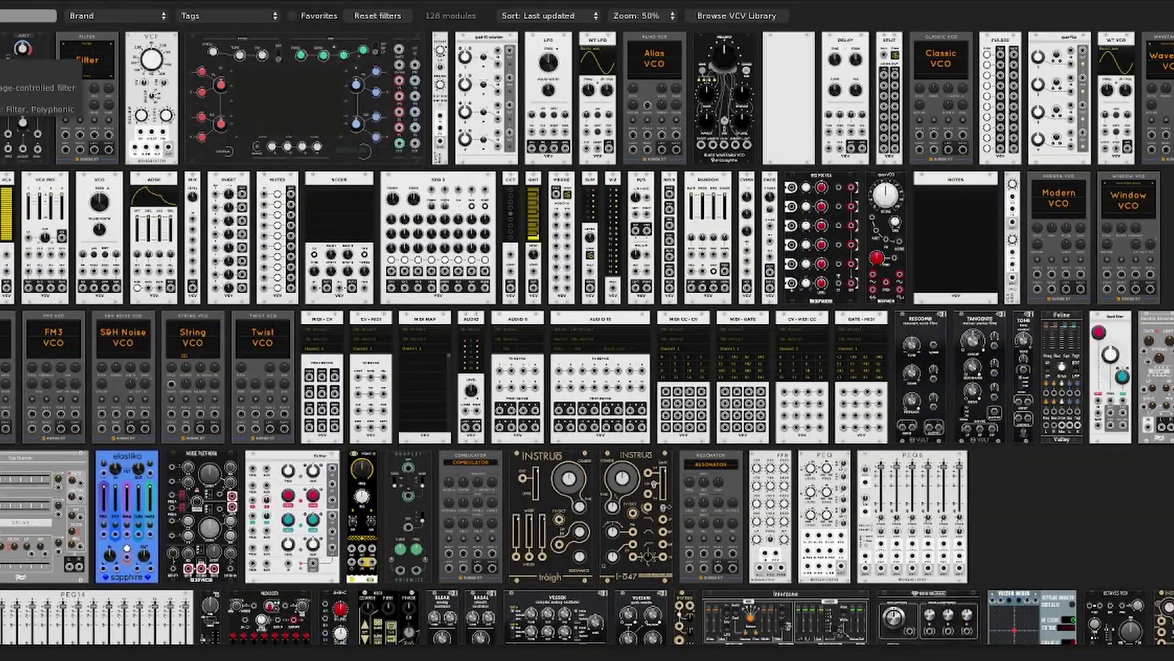
drag(13, 59, 335, 220)
- Add a Befaco Stereo Strip after the VCF, keeping the module order LFO, VCF, Stereo Strip
right_click(412, 233)
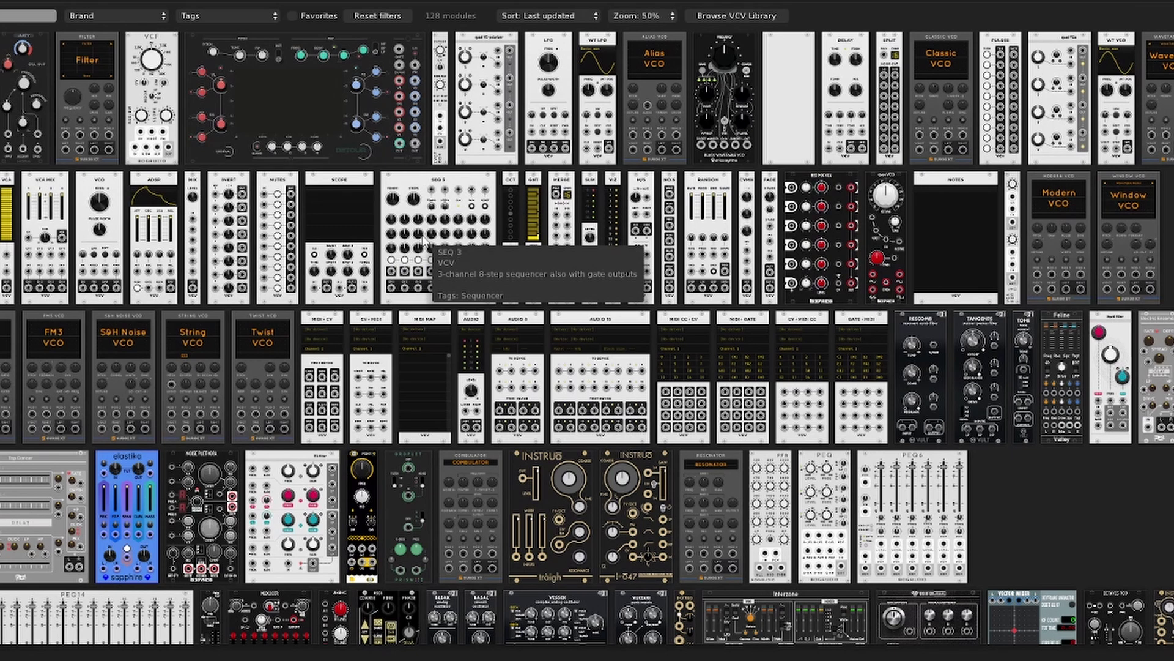
text(mix)
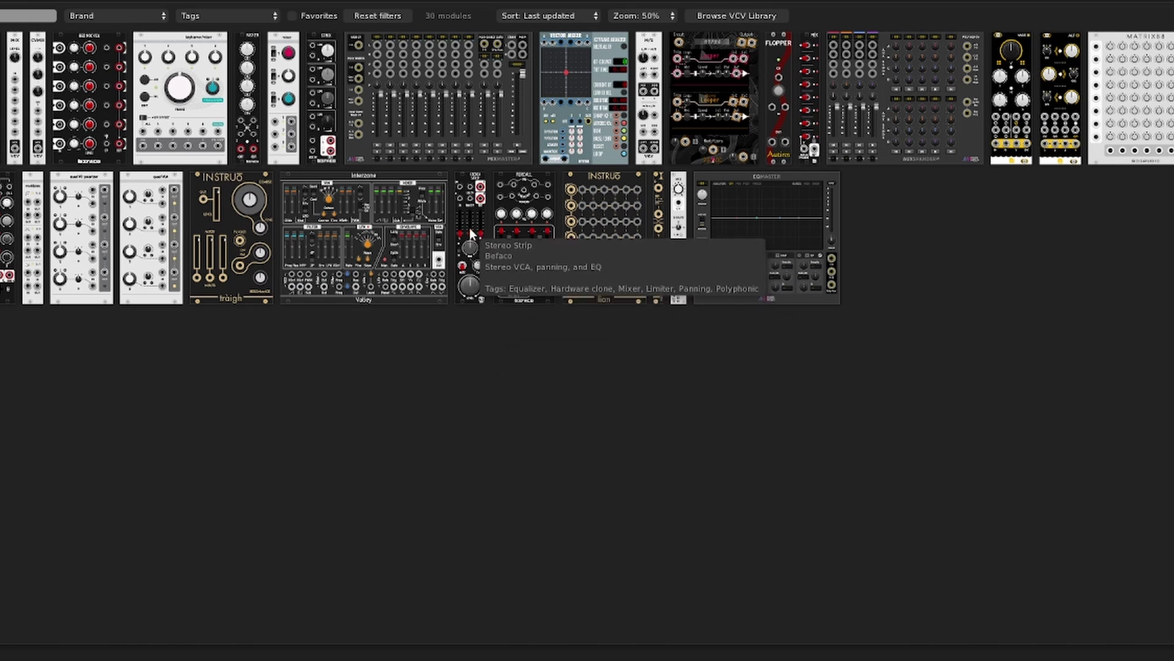
drag(469, 227, 397, 248)
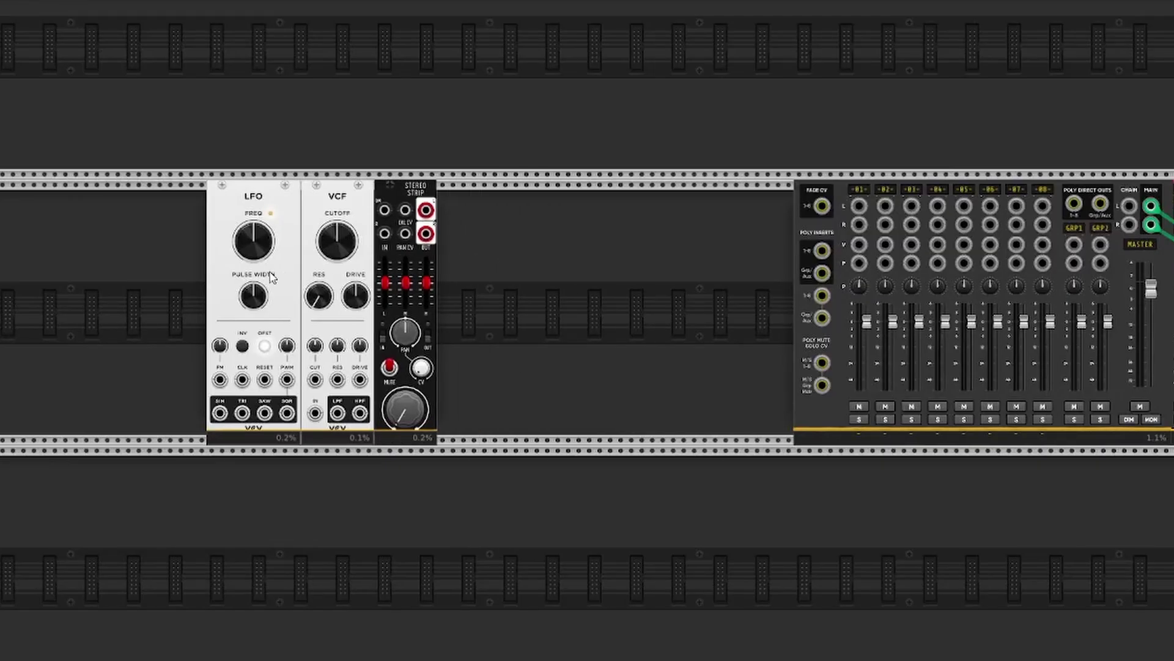
drag(272, 277, 504, 277)
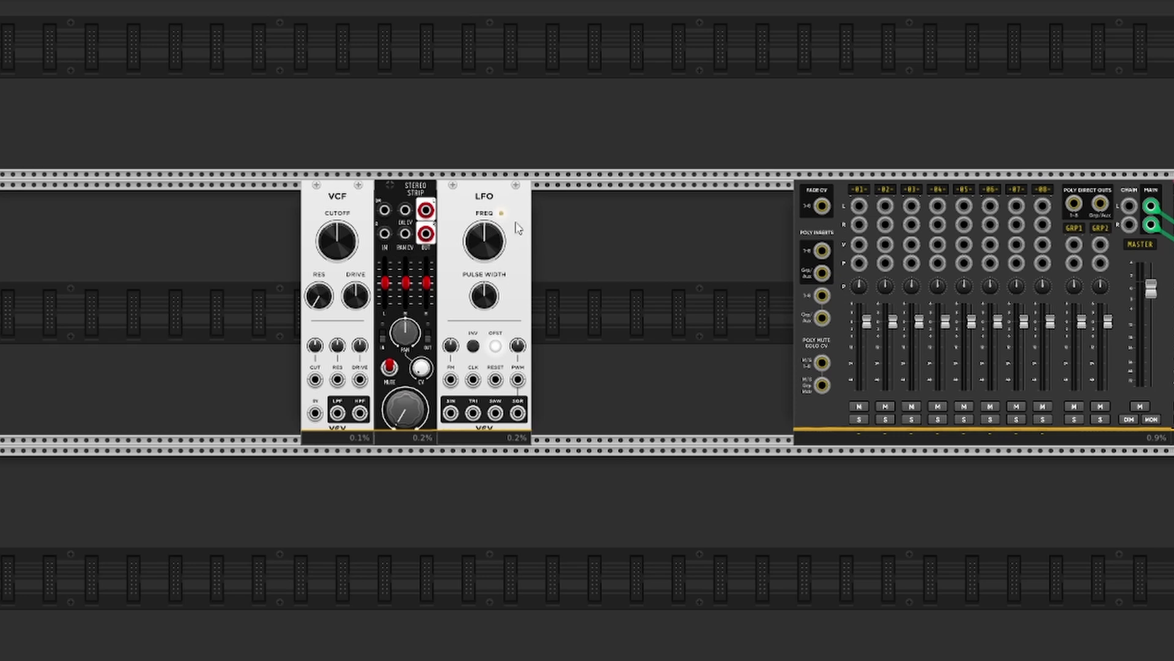
drag(519, 227, 322, 258)
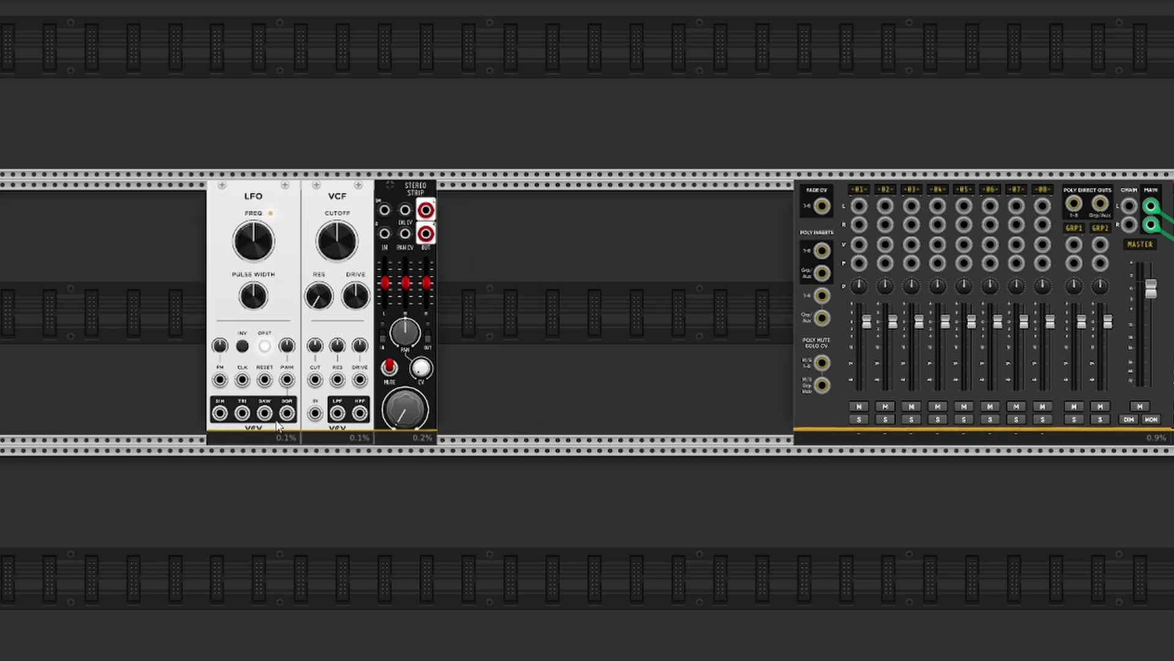
- Patch the LFO square output through the VCF lowpass into both Stereo Strip inputs, and its stereo outputs into mixer channel 1
drag(286, 412, 340, 414)
drag(426, 211, 425, 211)
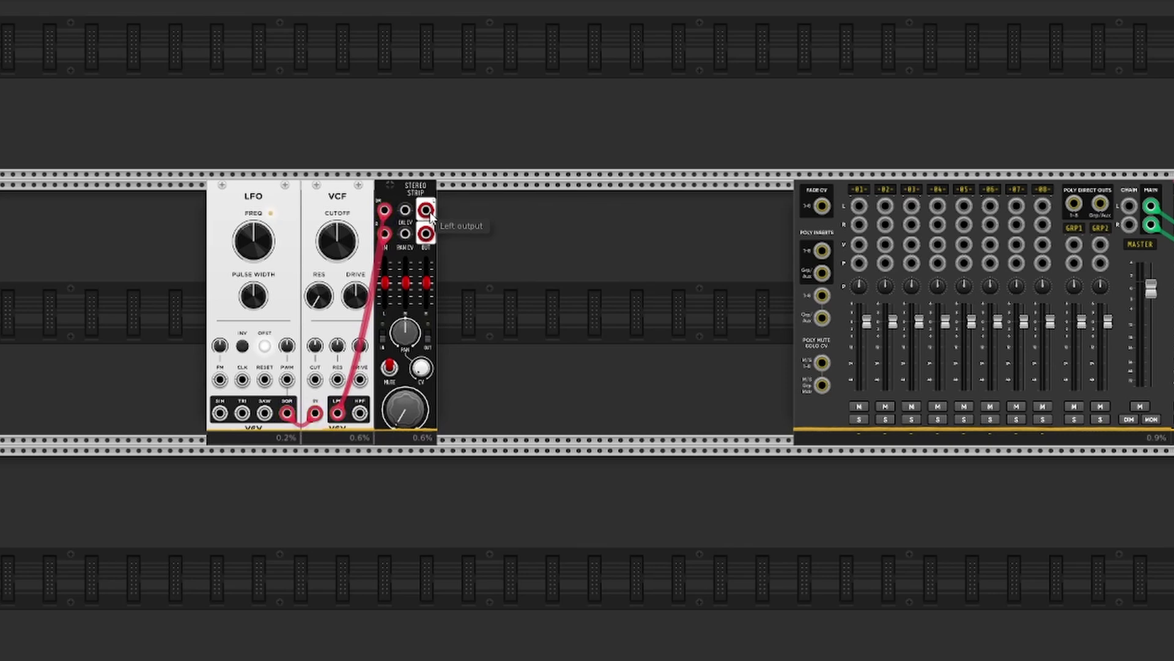
mouse_move(429, 215)
mouse_down()
mouse_move(728, 228)
mouse_move(854, 209)
mouse_move(581, 204)
mouse_move(759, 224)
mouse_move(860, 206)
mouse_move(729, 236)
mouse_move(426, 233)
mouse_up()
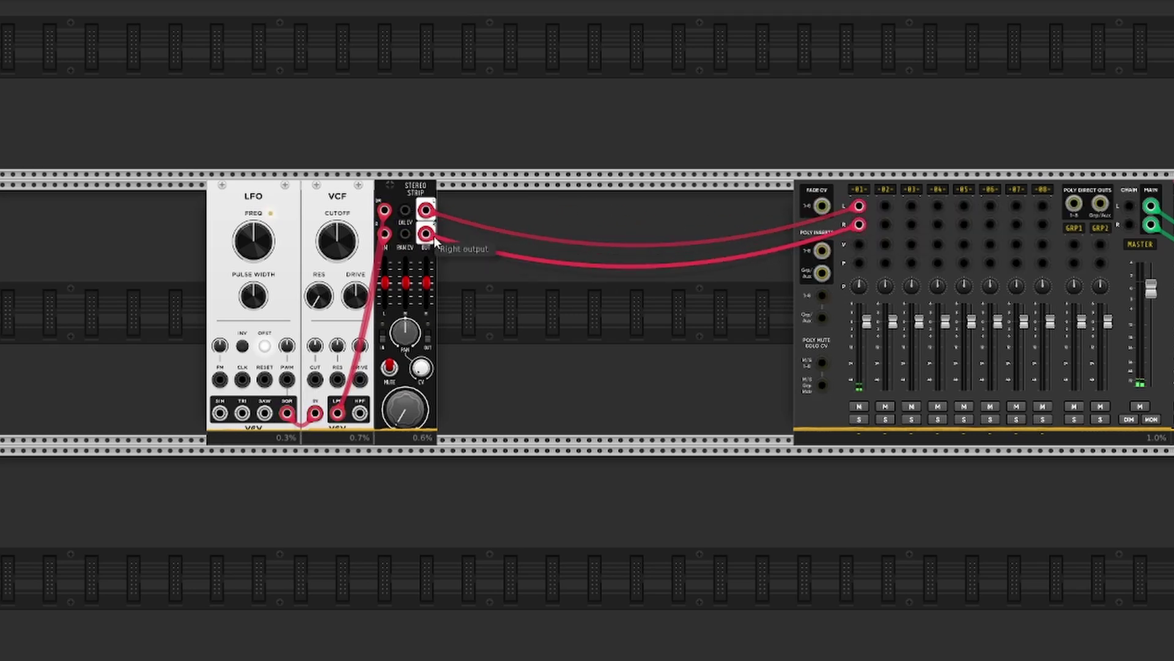
- Turn up the Stereo Strip level and raise the VCF cutoff frequency
drag(405, 409, 404, 342)
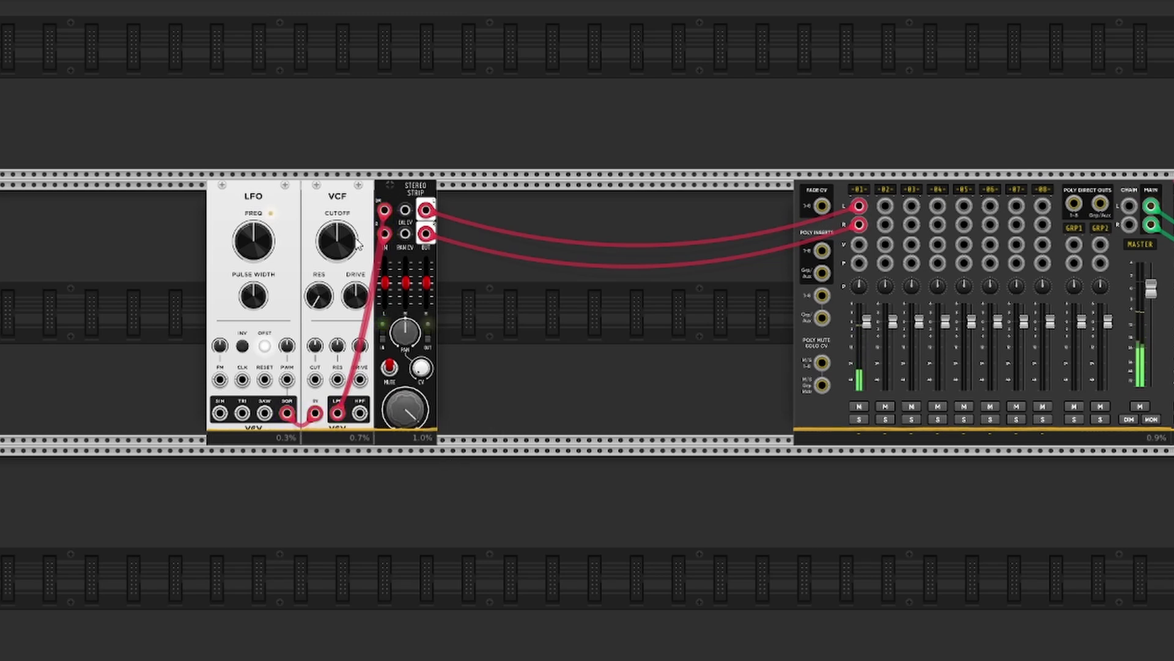
mouse_move(347, 252)
mouse_down()
mouse_move(347, 192)
mouse_move(352, 250)
mouse_up()
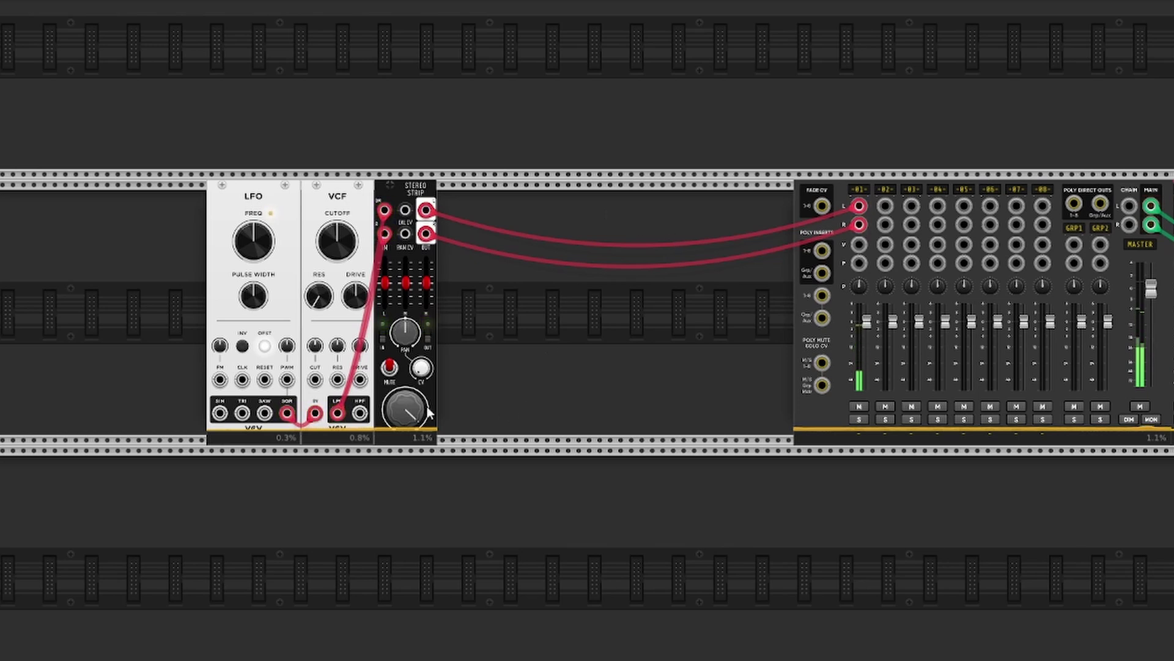
drag(402, 410, 403, 388)
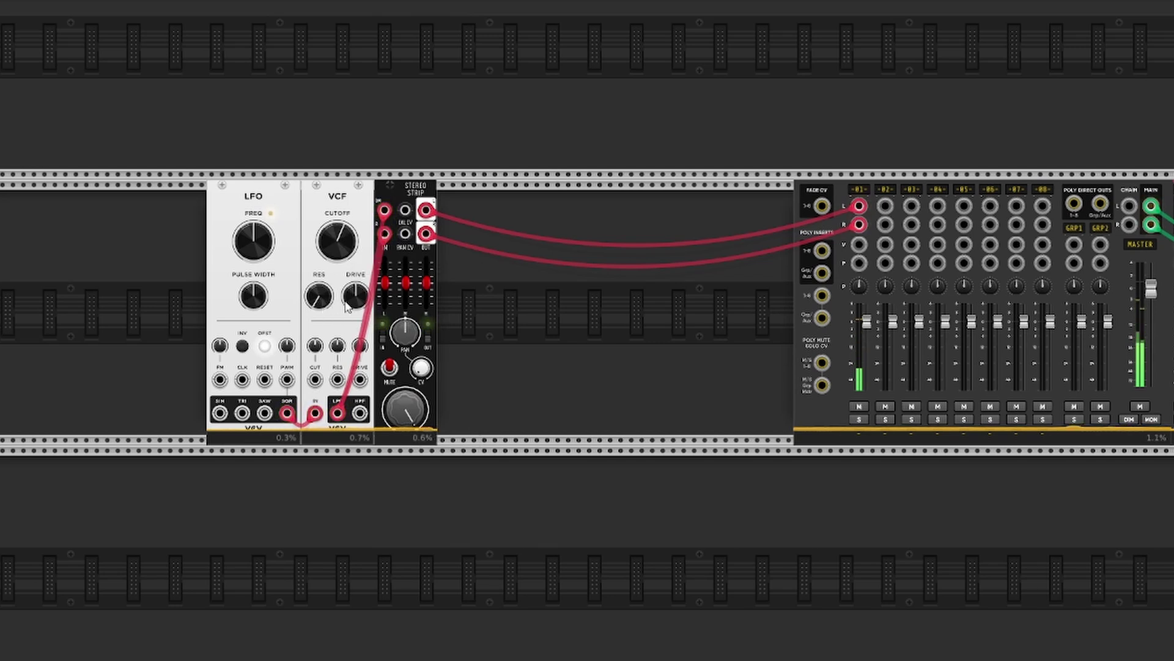
mouse_move(348, 244)
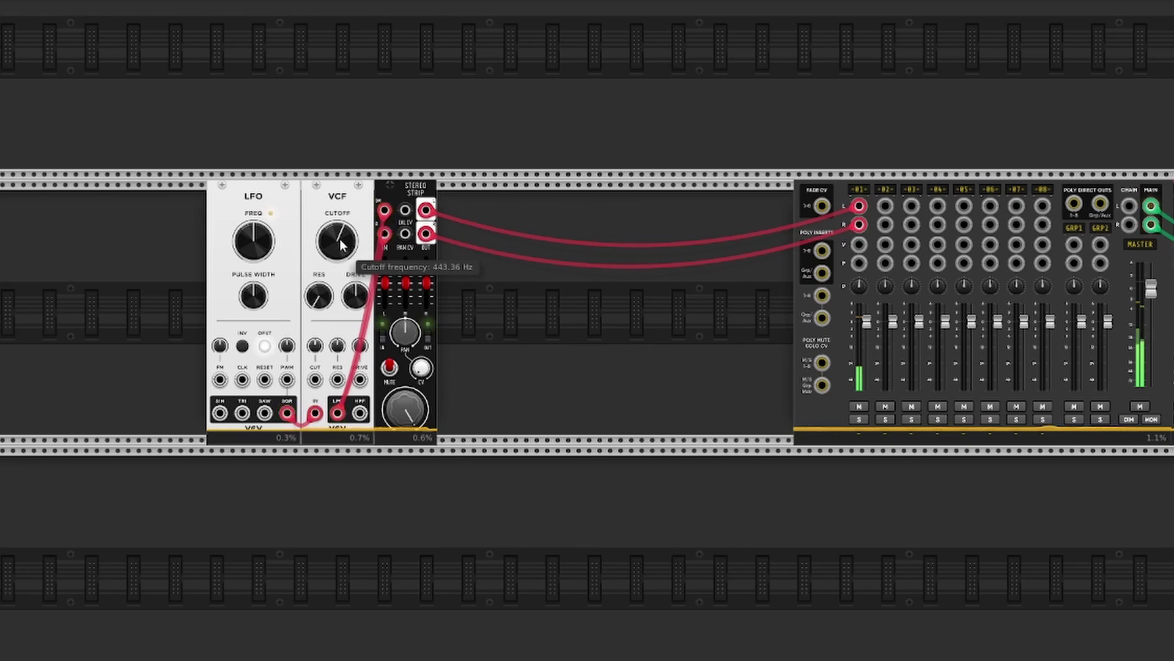
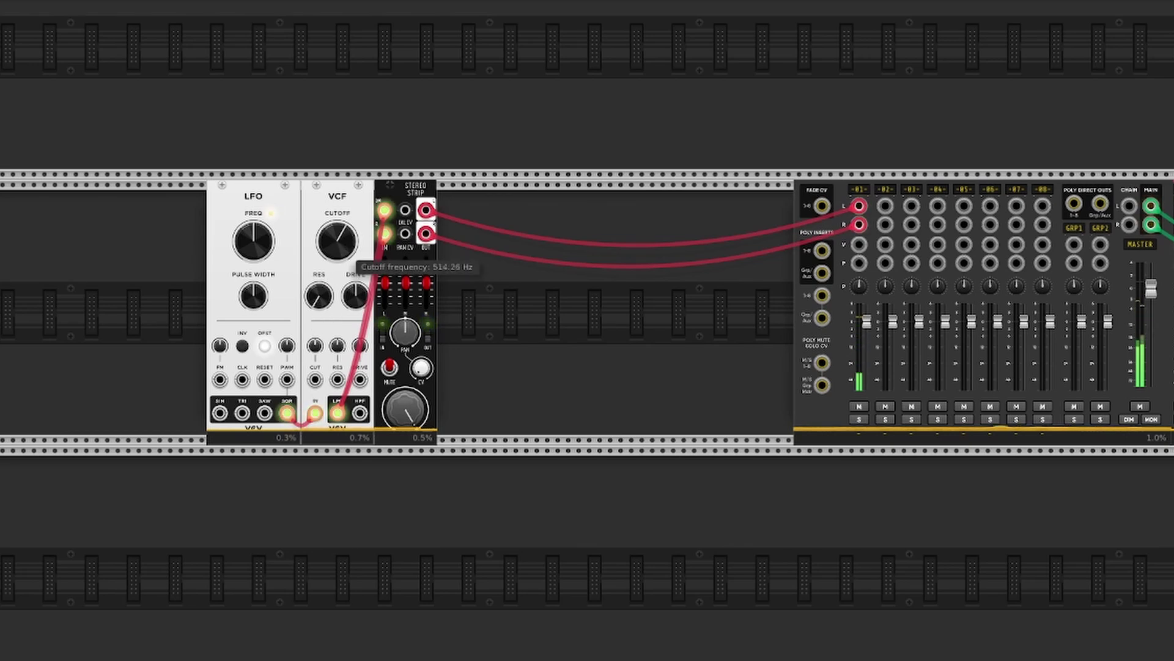
- Search the module library for "walk" and add the WALK2 random walk module before the LFO
right_click(601, 344)
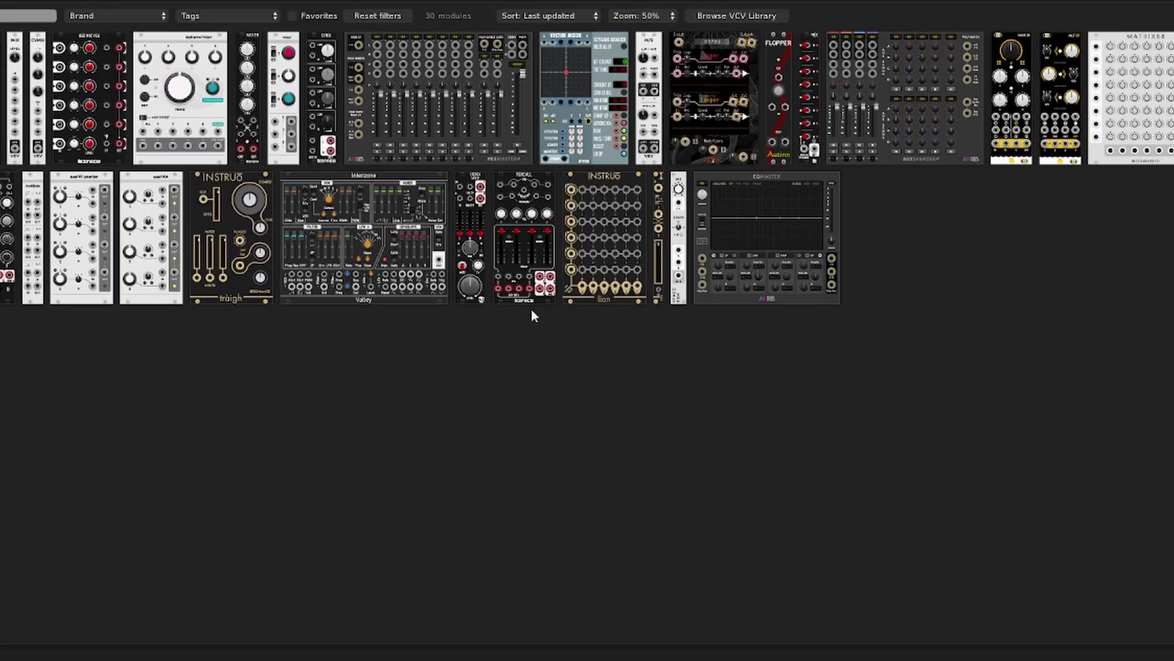
text(sw)
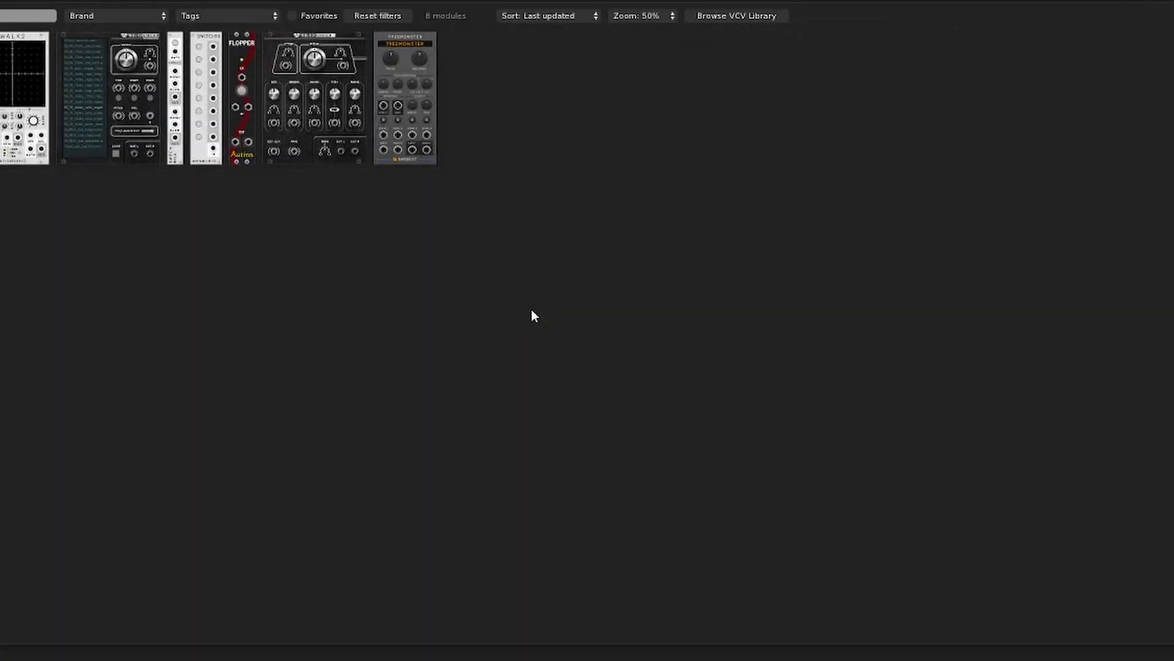
text(k)
click(9, 148)
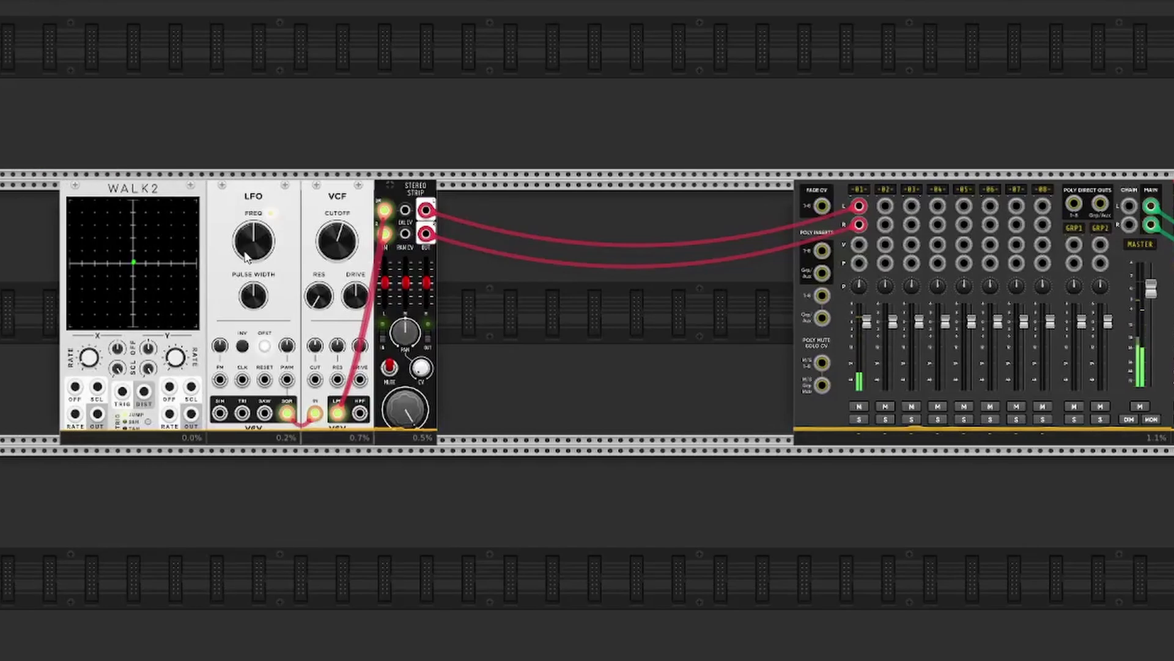
- Patch WALK2's X output into the VCF cutoff CV input with a CV amount of about 28%
drag(96, 422, 315, 379)
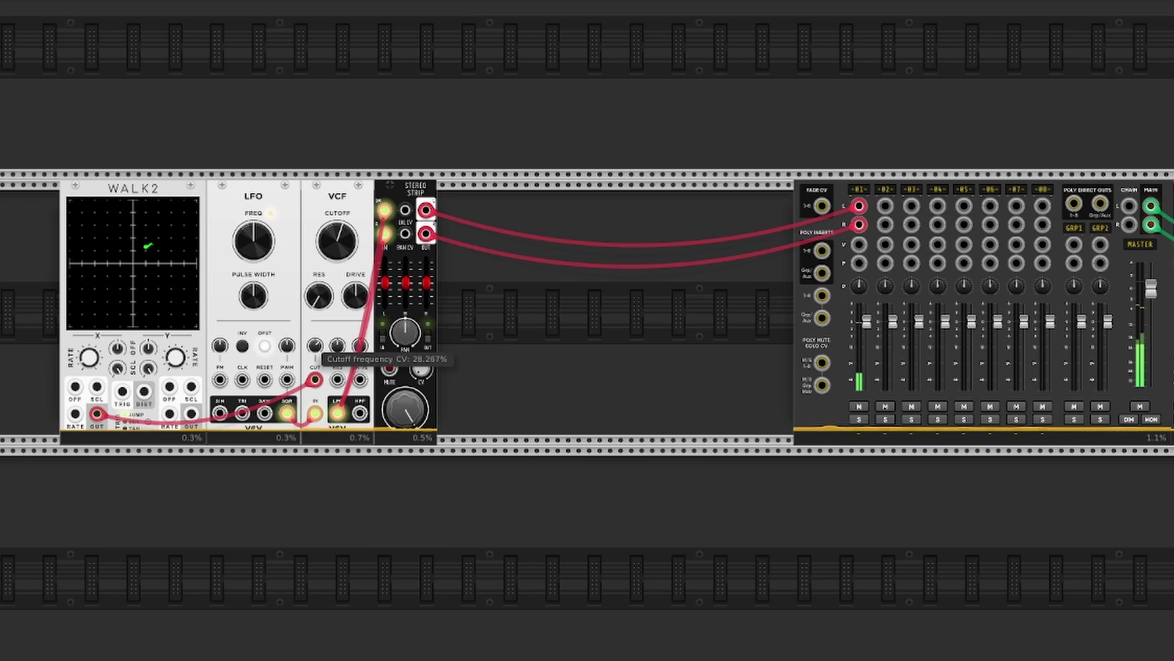
drag(118, 348, 118, 291)
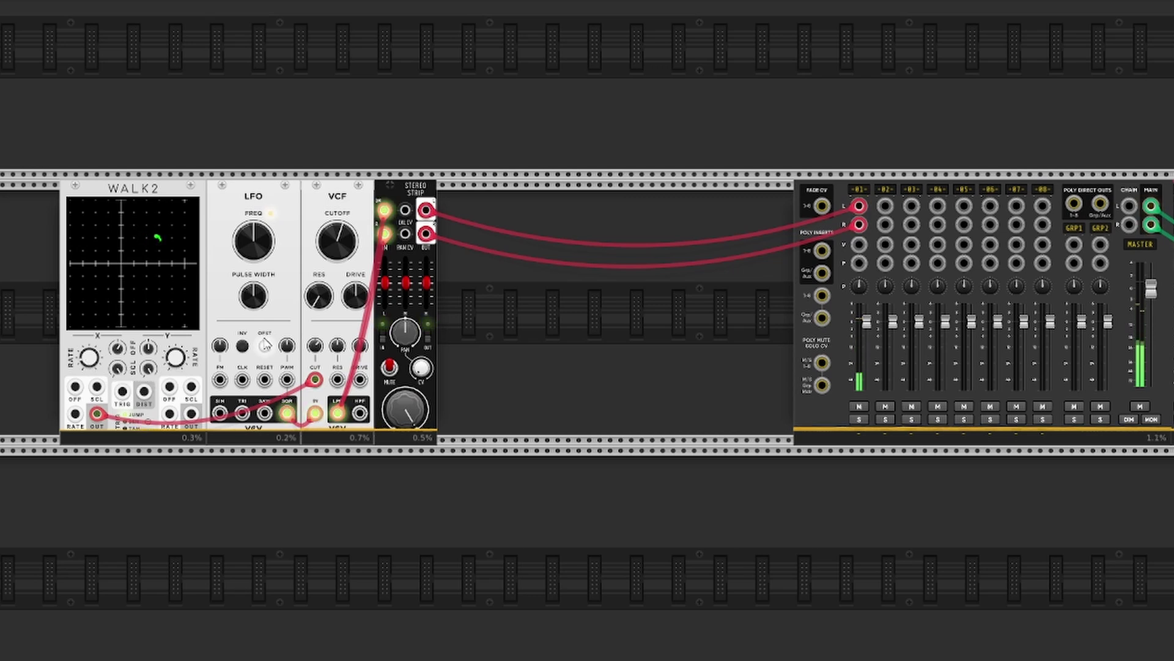
- Patch WALK2's Y output into the VCF resonance CV input and raise the resonance CV amount
drag(318, 296, 318, 189)
drag(319, 275, 319, 340)
drag(338, 379, 191, 413)
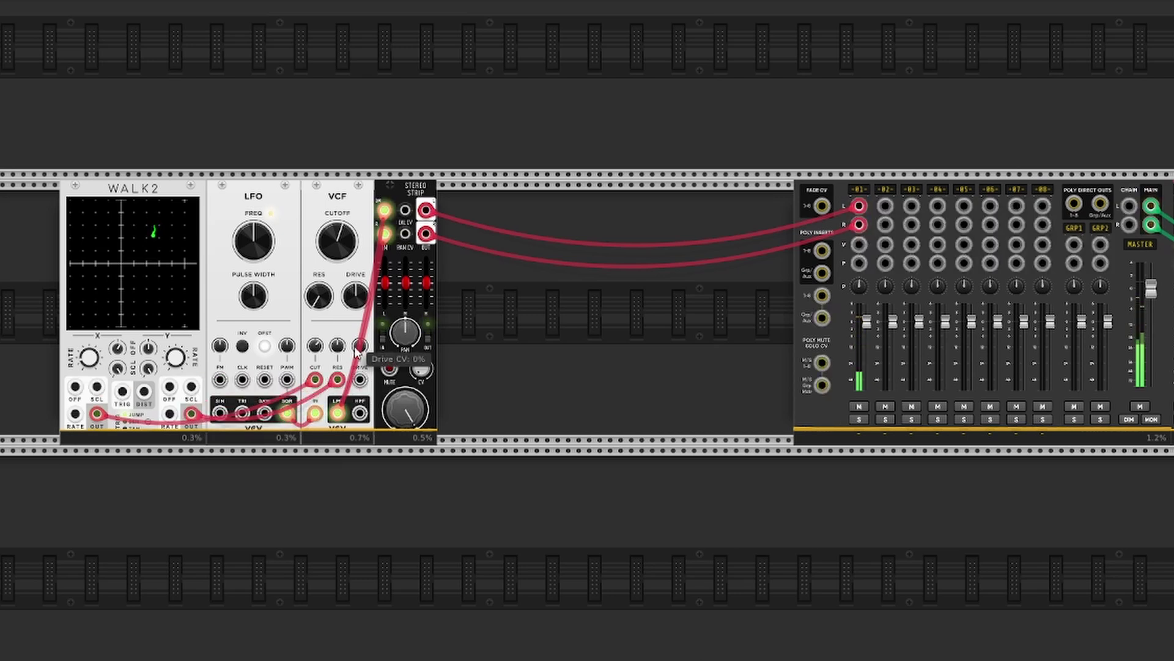
mouse_move(339, 347)
drag(338, 347, 339, 337)
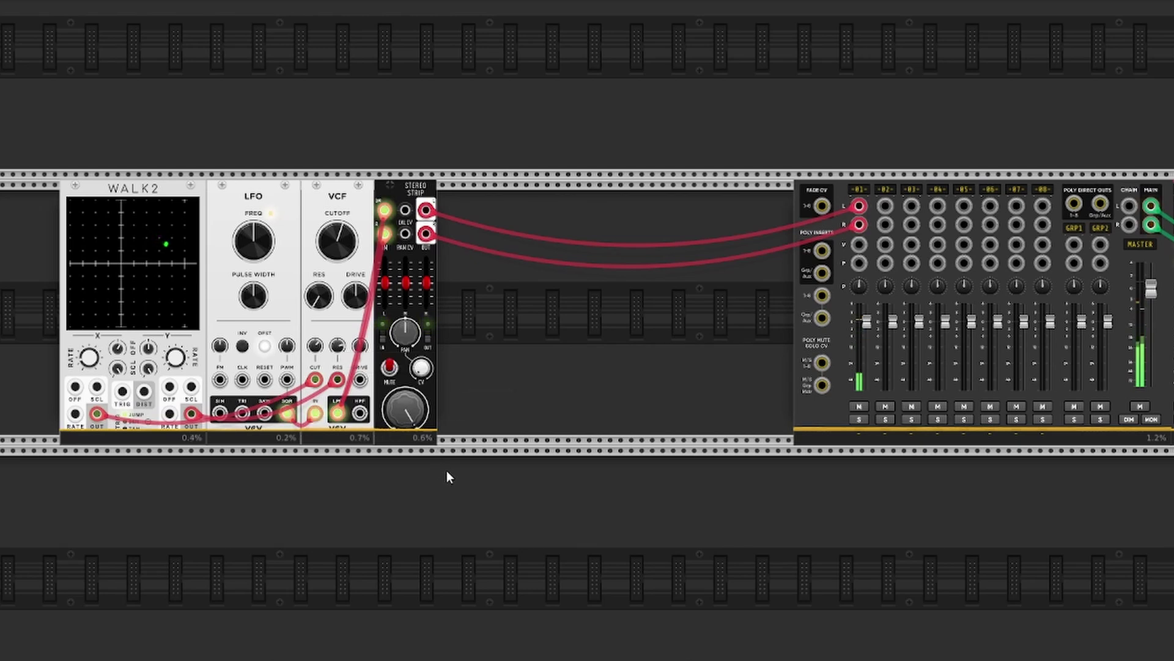
- Try an LFO frequency of about 3 Hz and fine-tune the VCF cutoff frequency
mouse_move(386, 289)
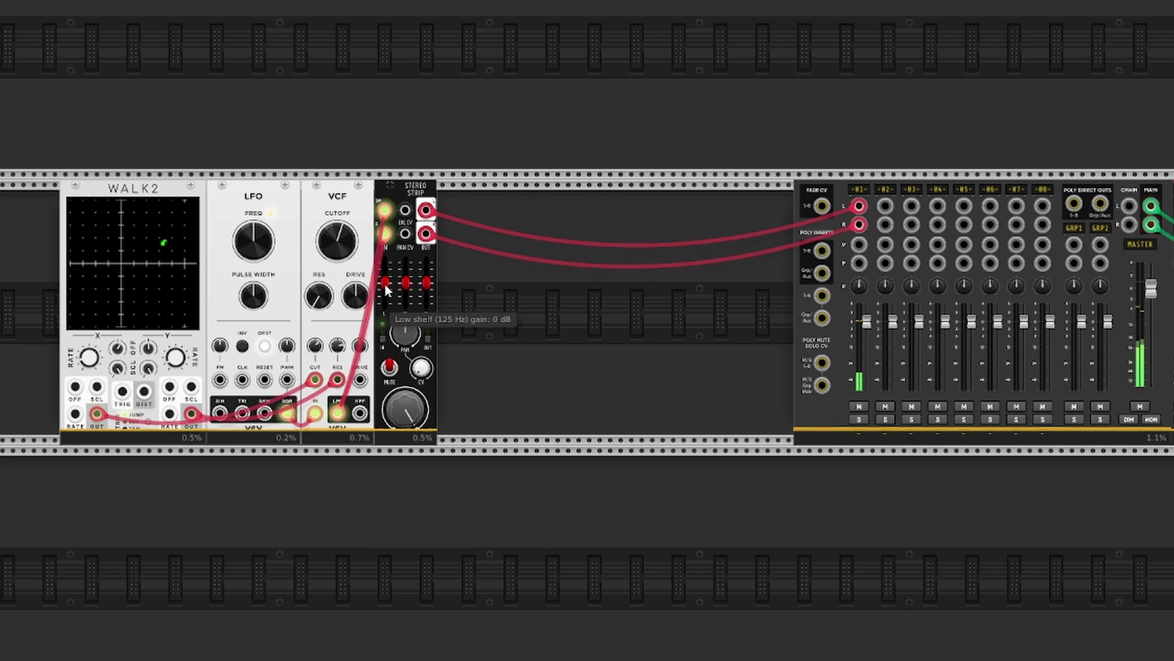
mouse_move(249, 244)
drag(249, 244, 249, 235)
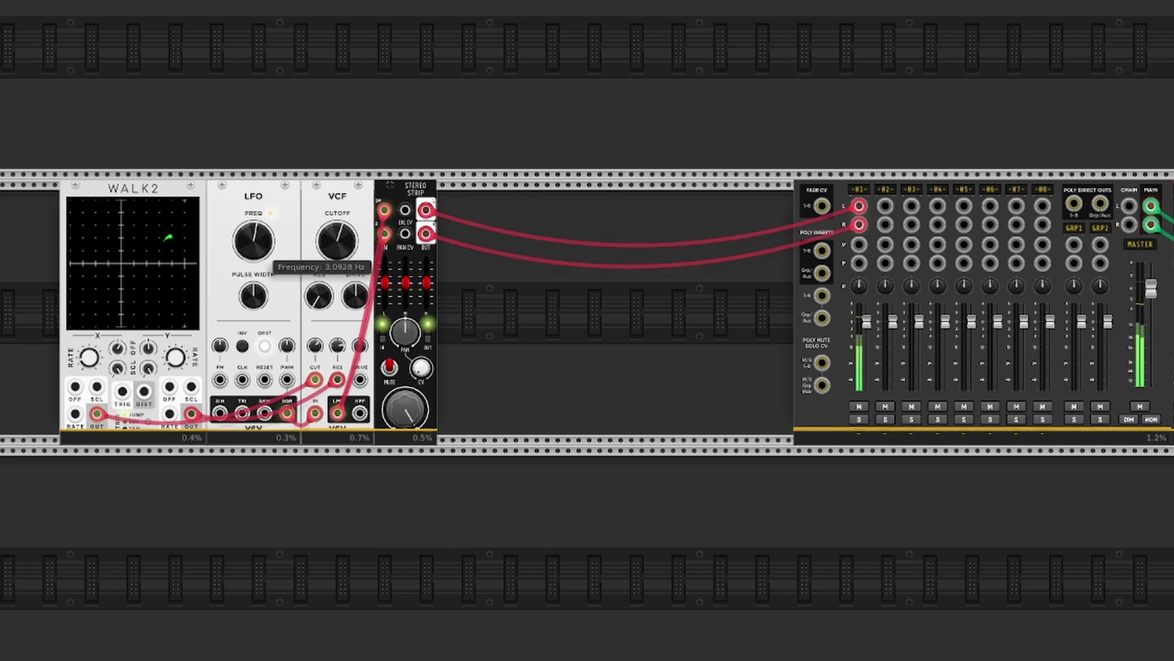
mouse_move(335, 238)
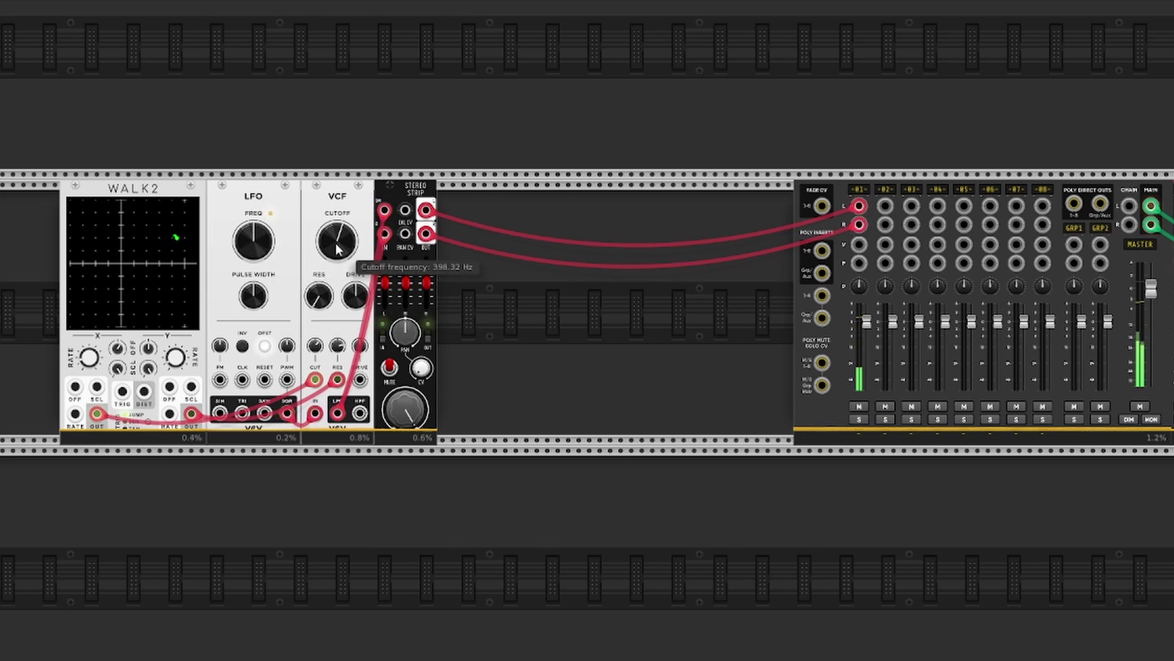
drag(342, 248, 343, 254)
mouse_move(339, 348)
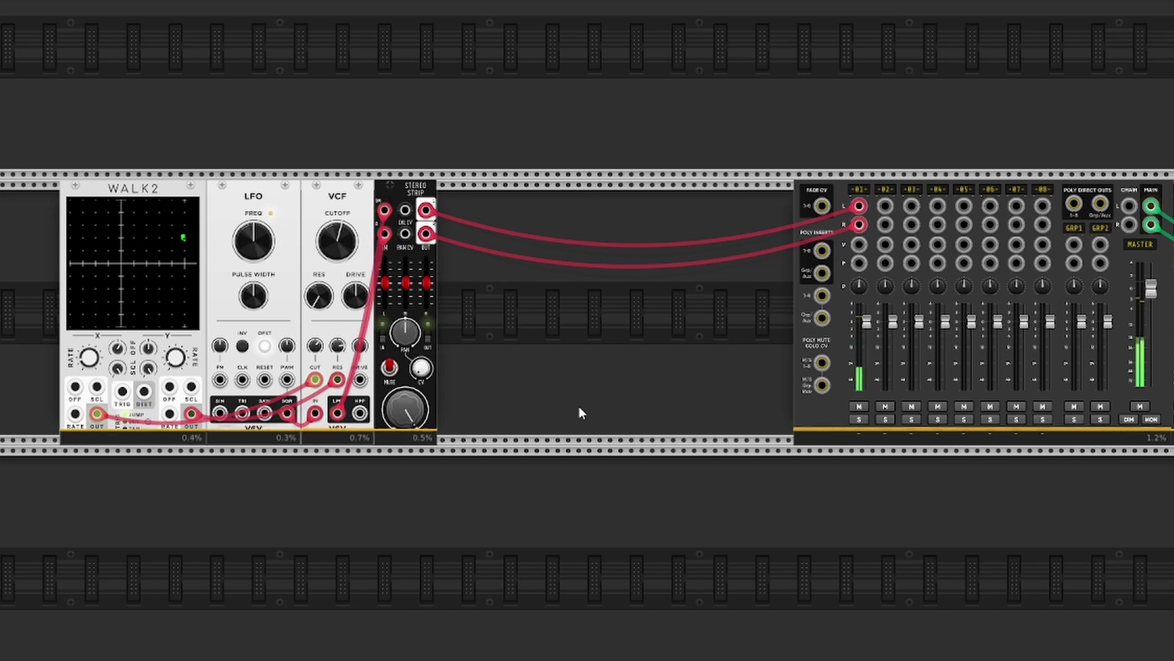
- Move the WALK2, LFO, VCF and Stereo Strip modules together closer to the mixer
drag(38, 305, 505, 346)
click(633, 354)
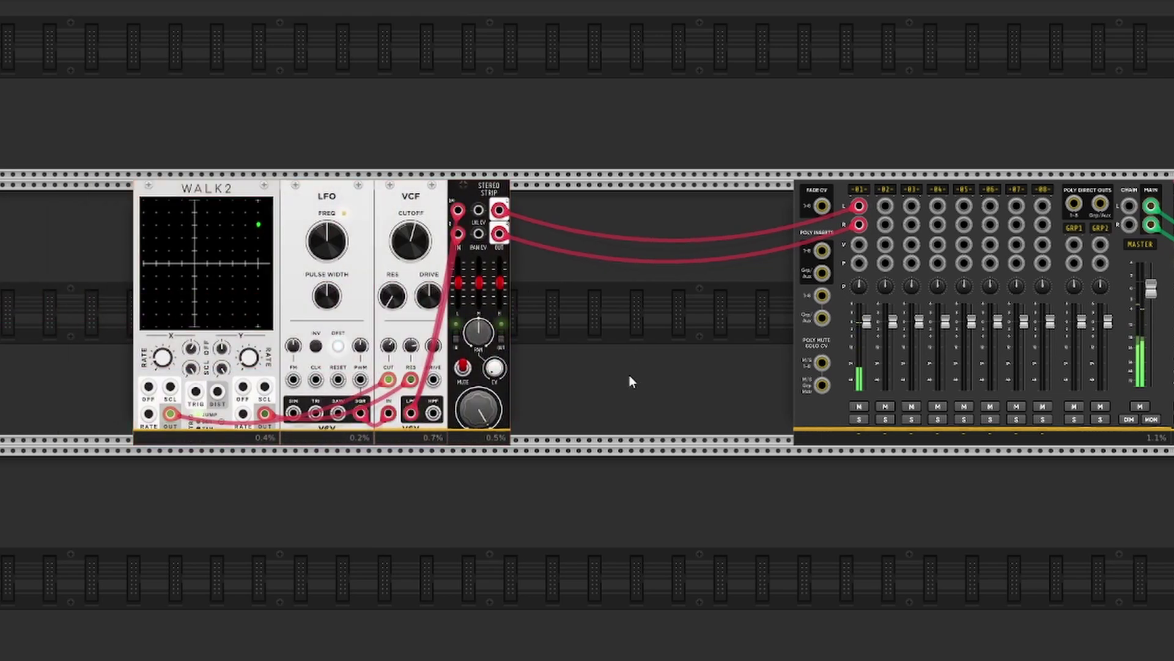
mouse_move(410, 346)
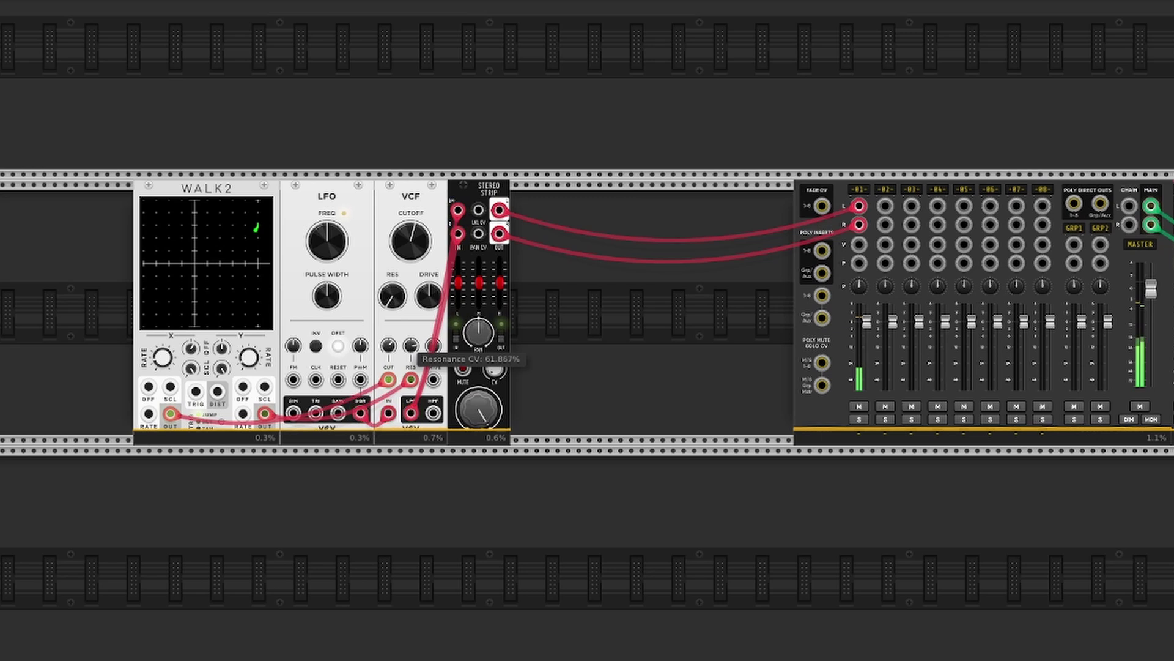
- Add a second Stereo Strip beside the first and patch the VCF highpass output into both its inputs
right_click(630, 393)
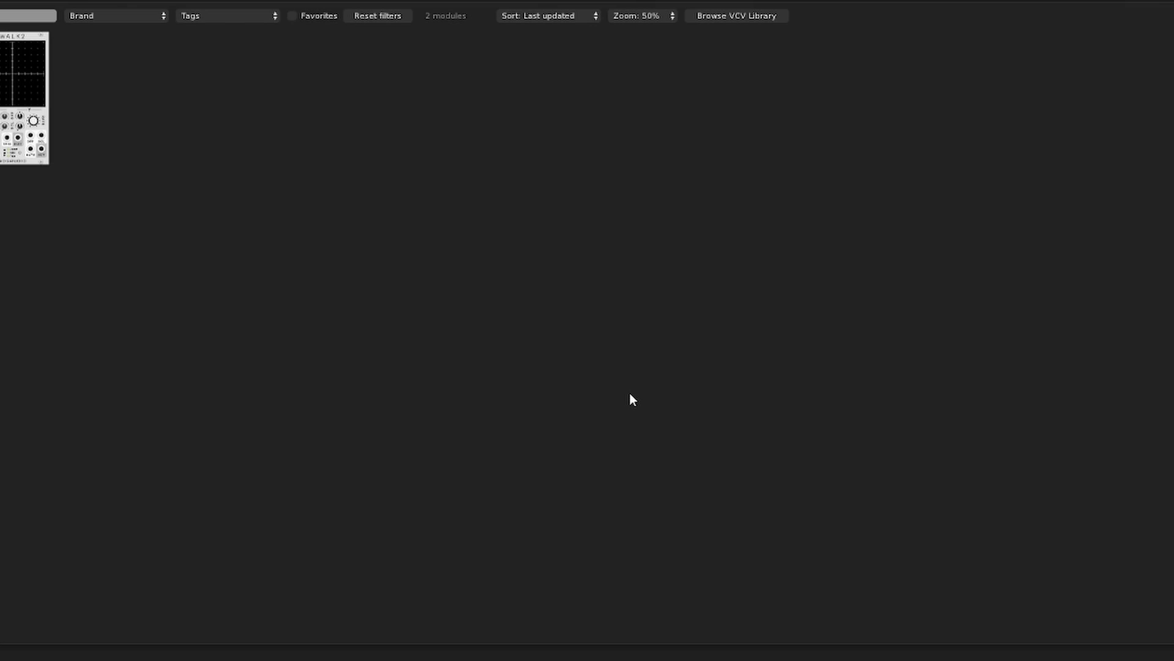
text(vc)
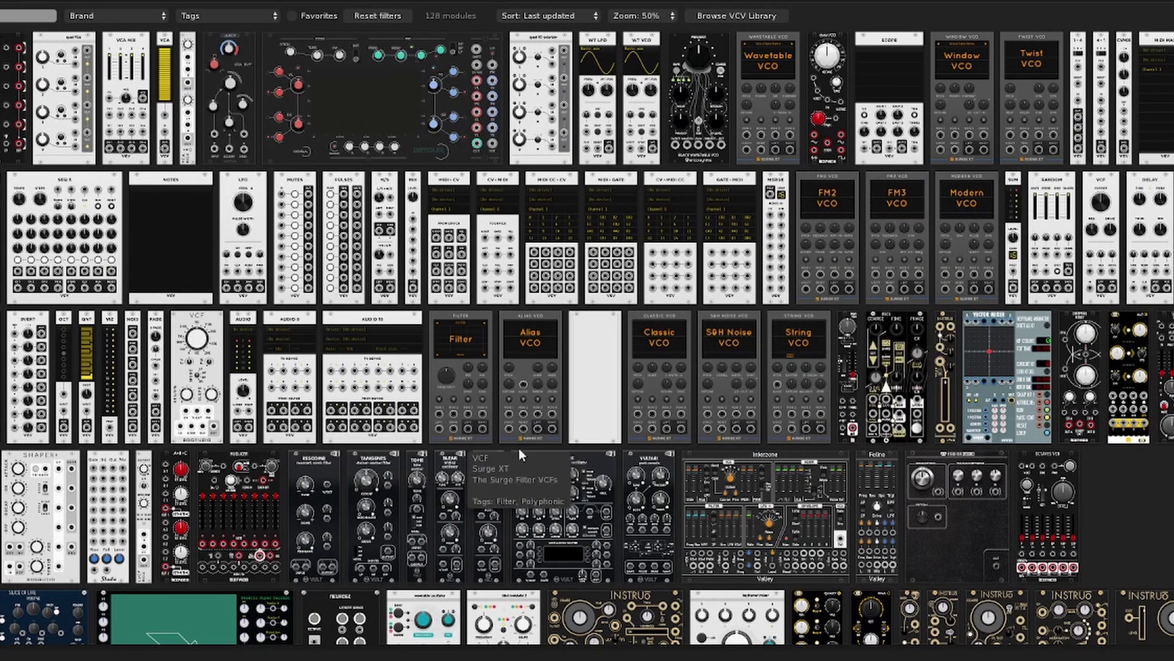
drag(1164, 354, 540, 257)
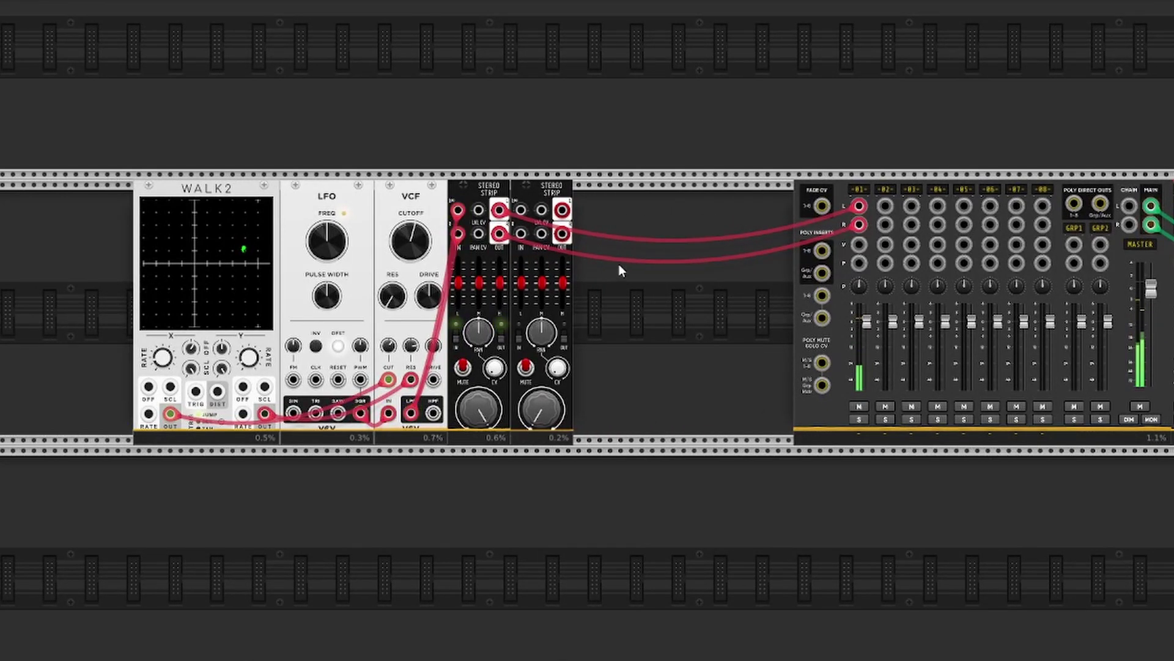
mouse_move(433, 413)
mouse_down()
mouse_move(518, 211)
mouse_move(477, 383)
mouse_move(433, 414)
mouse_up()
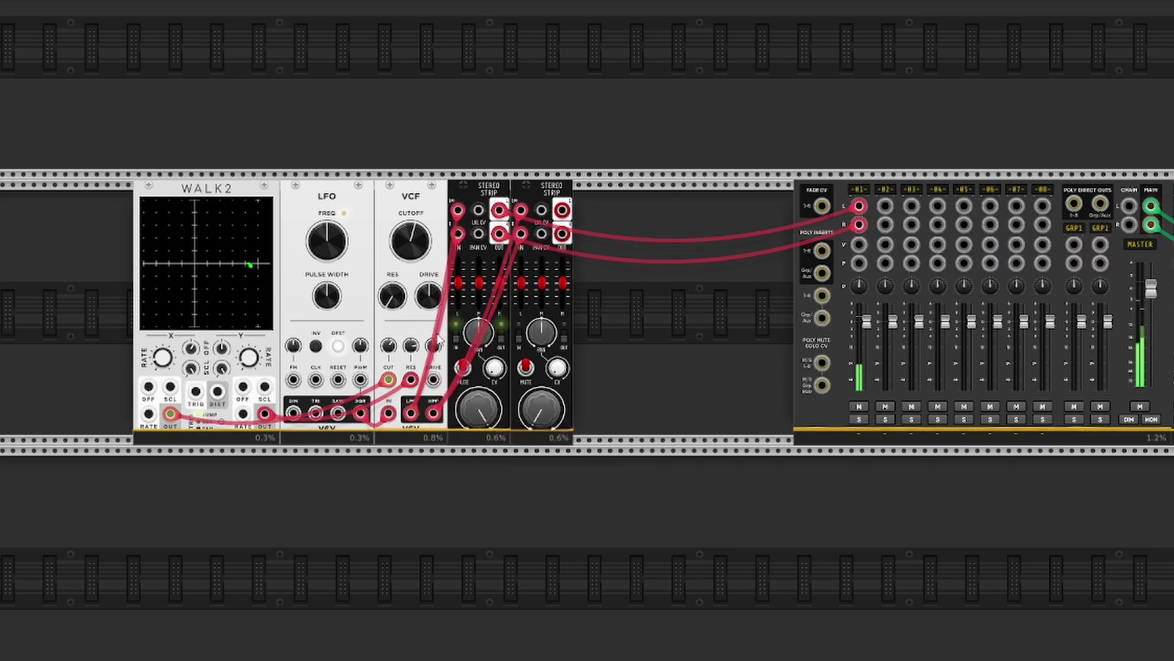
- Space the second Stereo Strip away from the first, patch its outputs into mixer channel 2 and set its gain to about -19 dB
drag(545, 197, 598, 197)
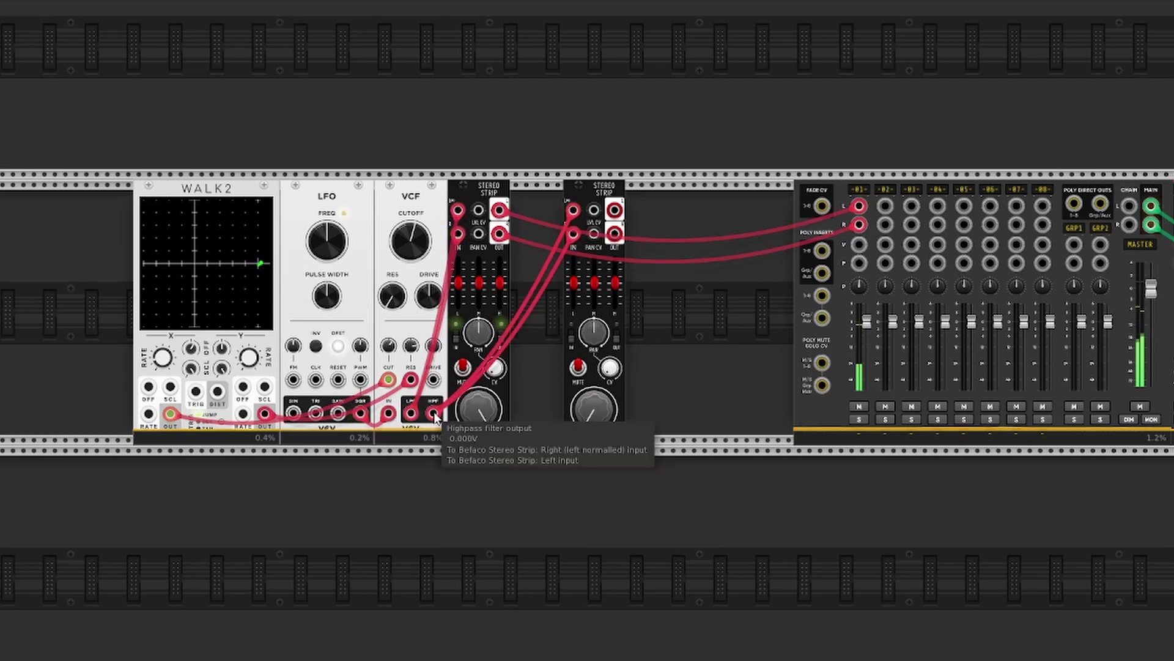
mouse_move(435, 415)
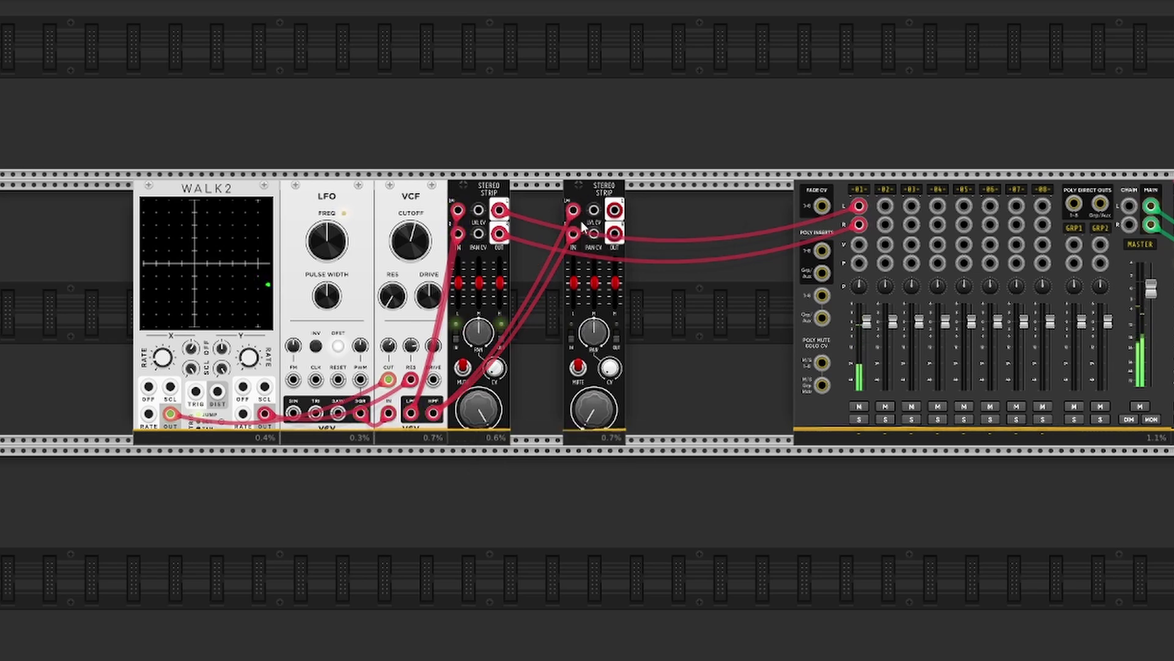
drag(614, 210, 886, 206)
drag(886, 224, 616, 235)
drag(612, 400, 612, 393)
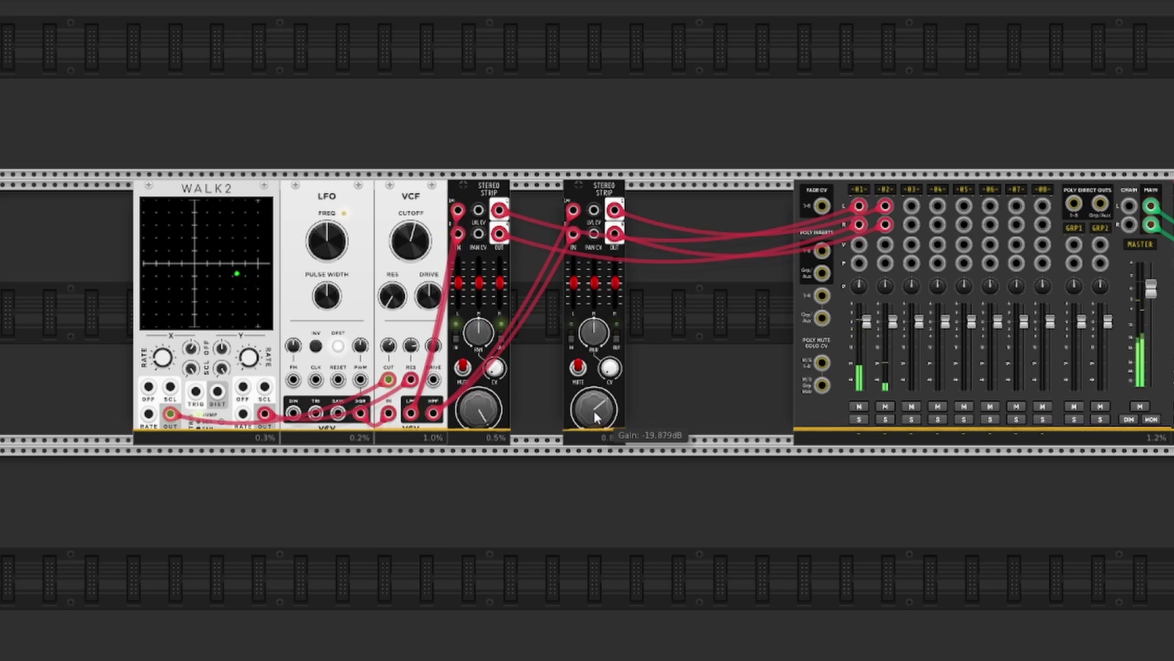
drag(593, 407, 593, 398)
- Find the VCV LFO in the module browser and add a second one beside the second Stereo Strip
right_click(702, 363)
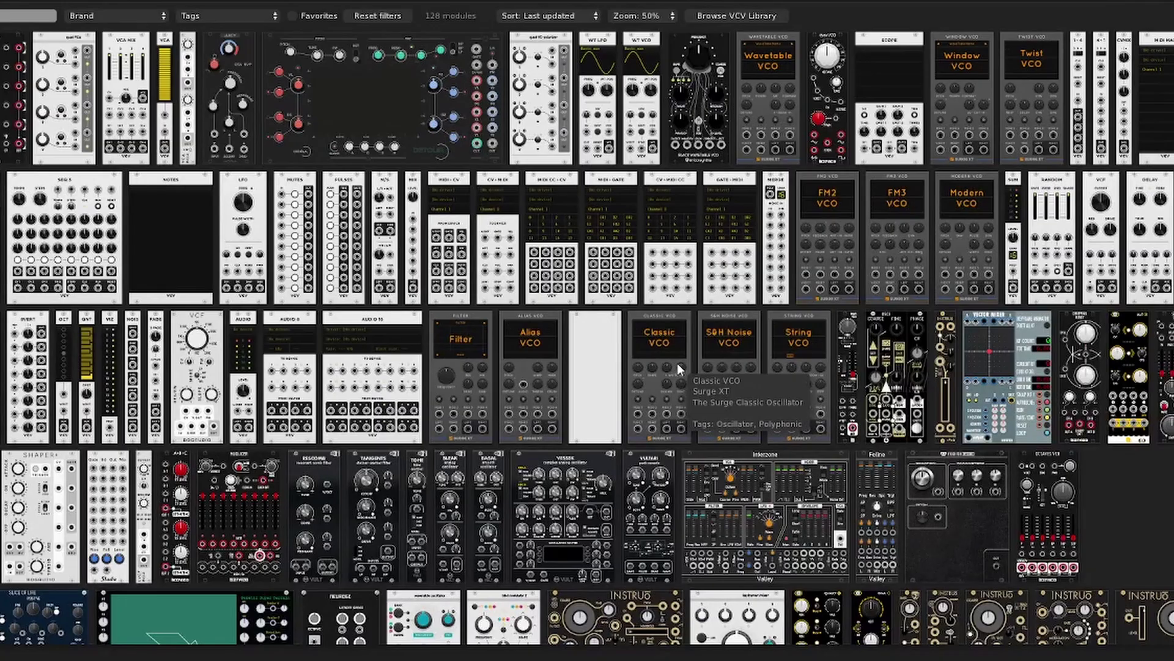
text(...)
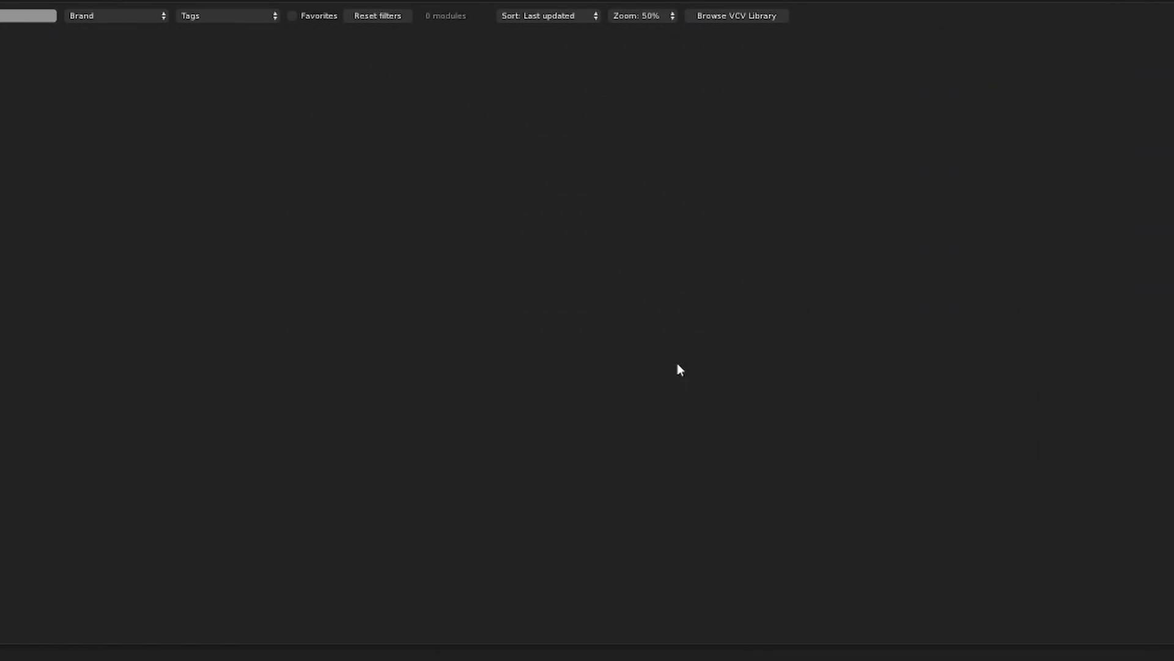
key(BackSpace)
text(lfo)
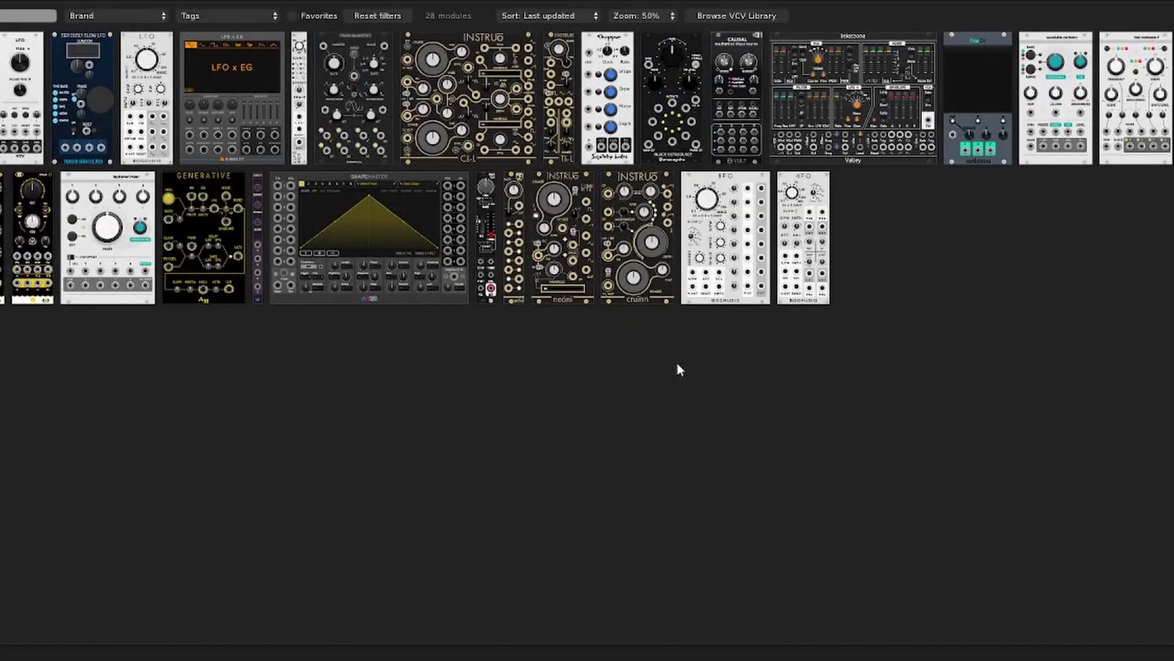
drag(18, 61, 684, 374)
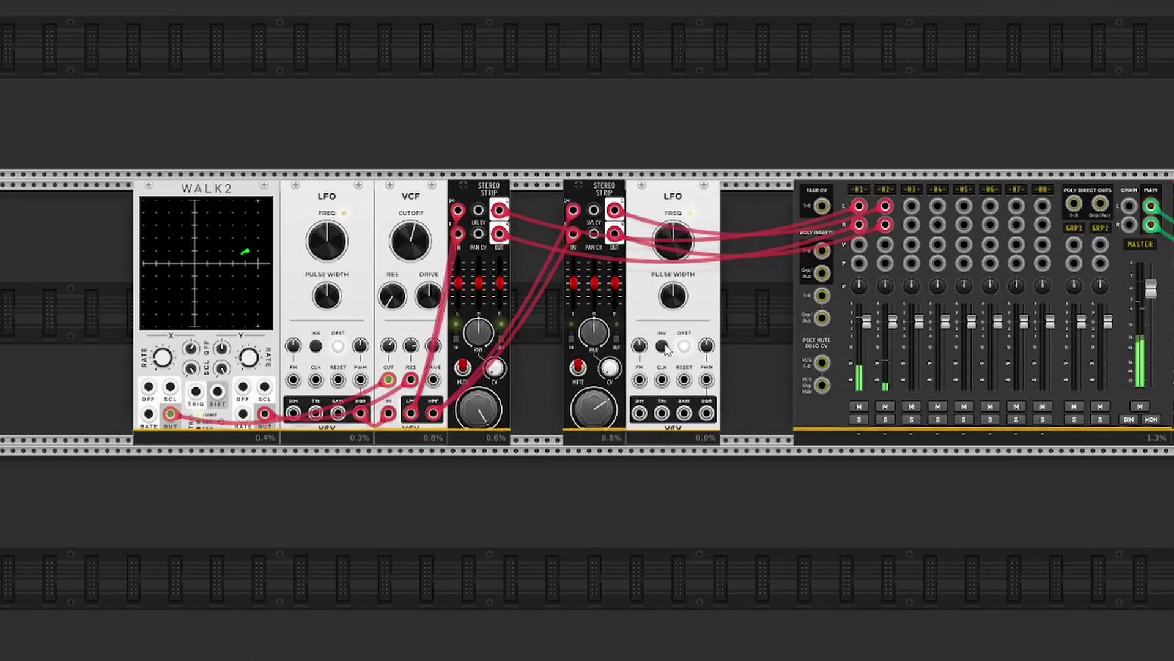
- Make the new LFO bipolar at about 1.16 Hz and patch its sine output into the second Stereo Strip's pan CV input
click(683, 346)
drag(673, 244, 673, 263)
mouse_move(612, 379)
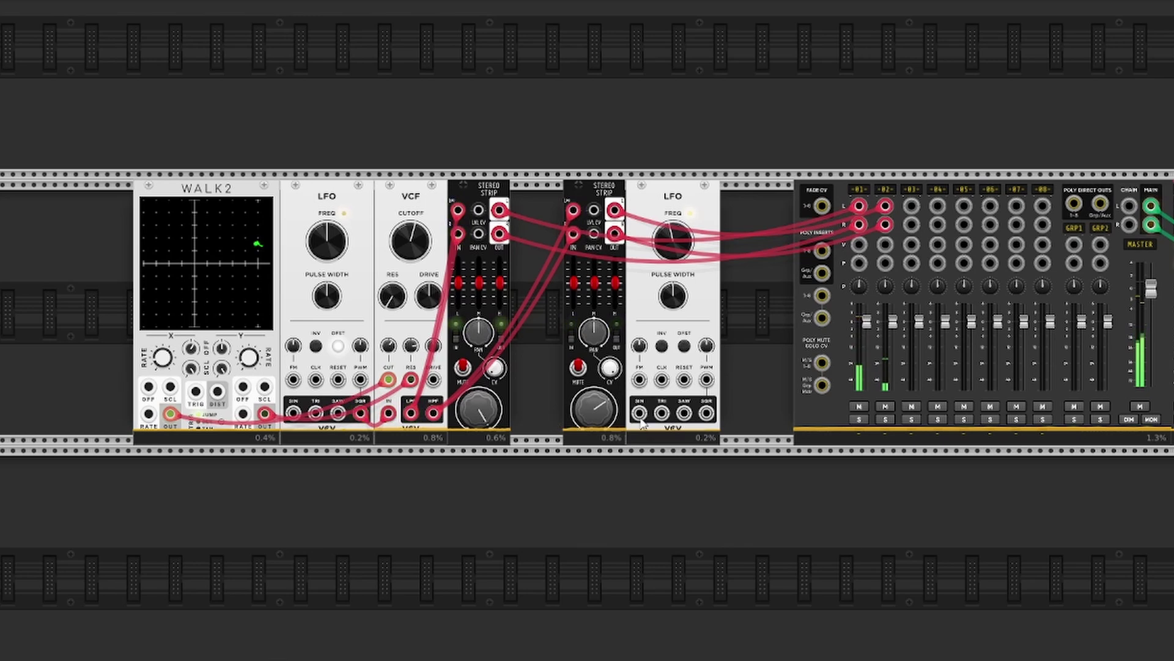
drag(639, 413, 593, 234)
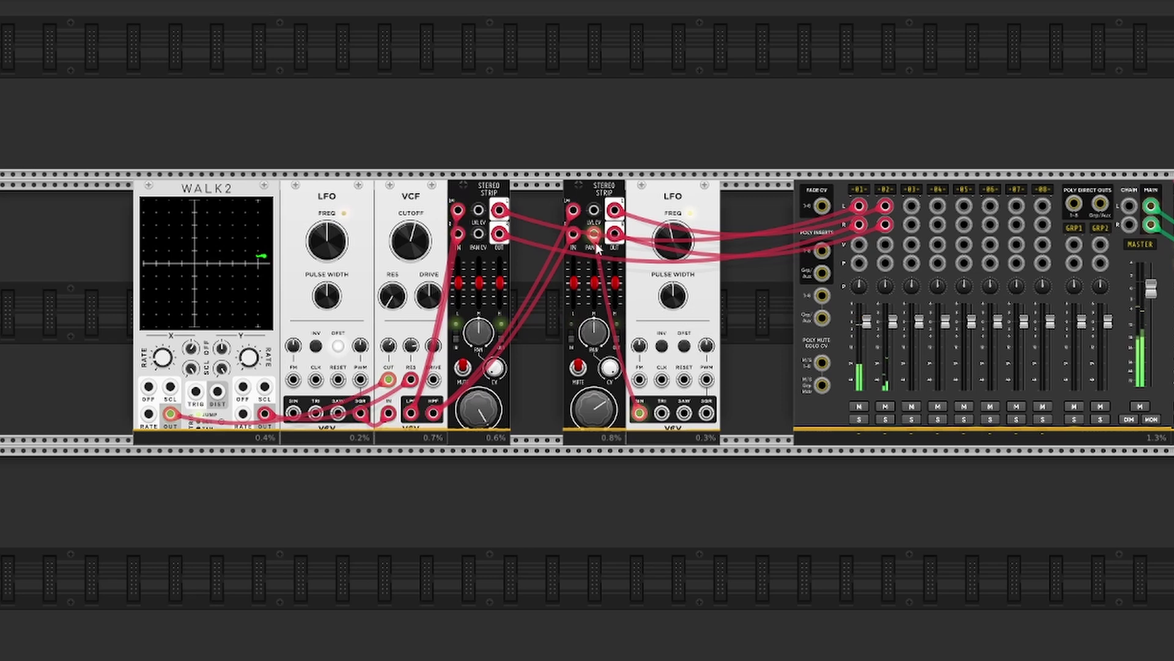
mouse_move(611, 409)
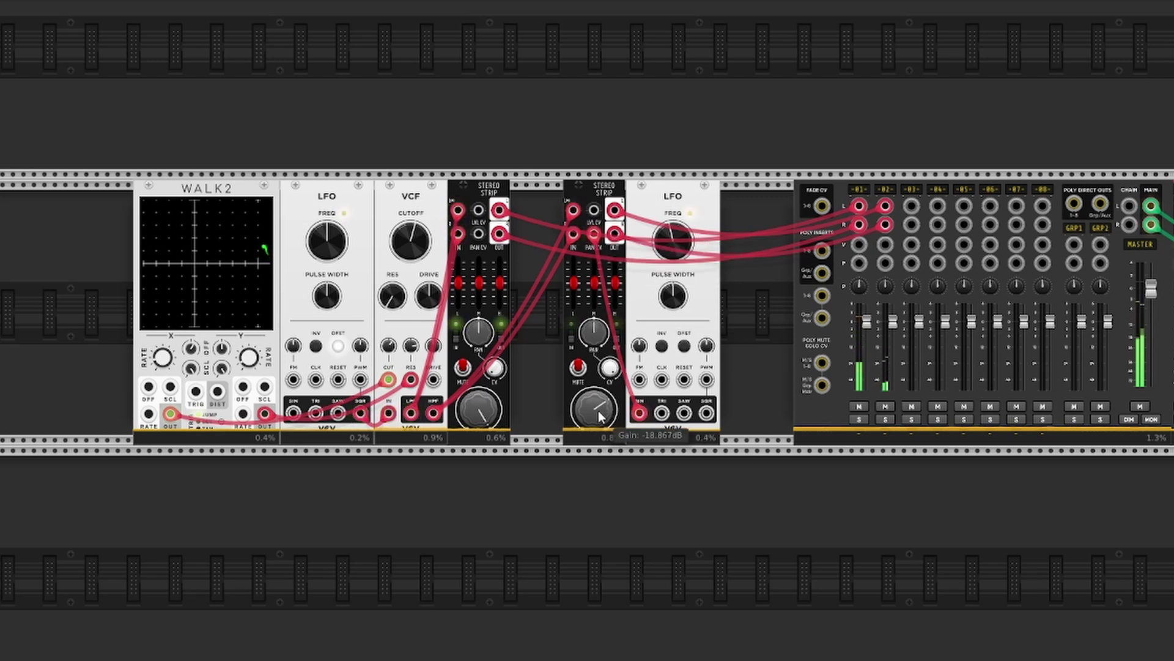
- Try the new LFO's sine on the first Stereo Strip's pan CV input and return the cable to the second strip
drag(593, 234, 478, 234)
mouse_move(483, 348)
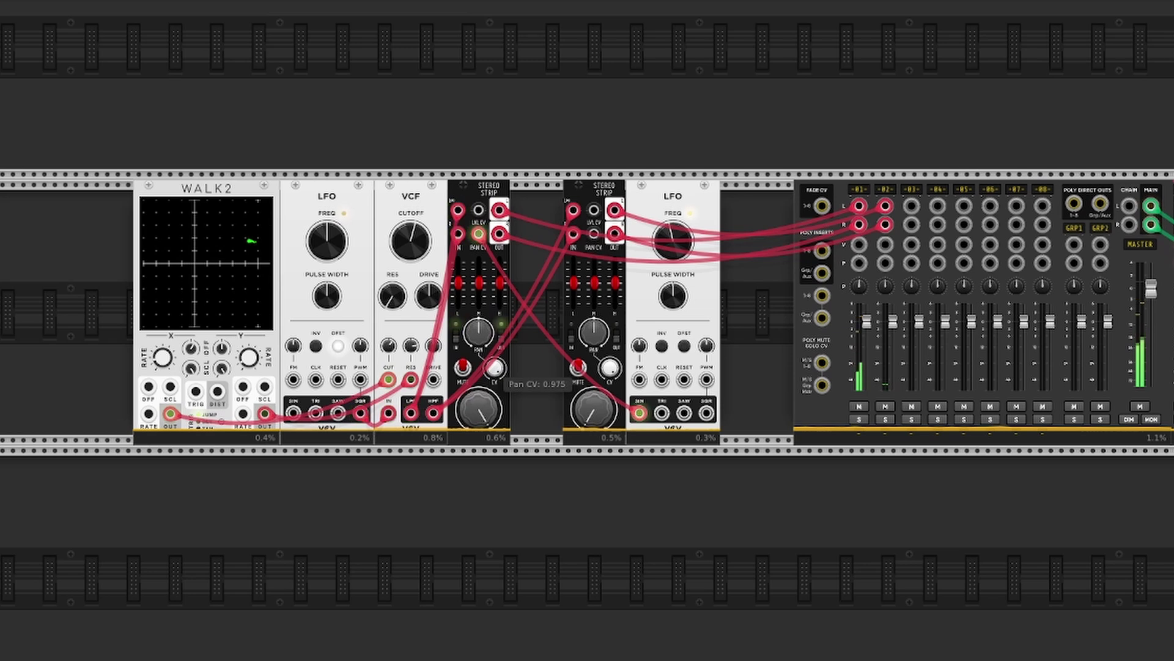
drag(478, 234, 594, 234)
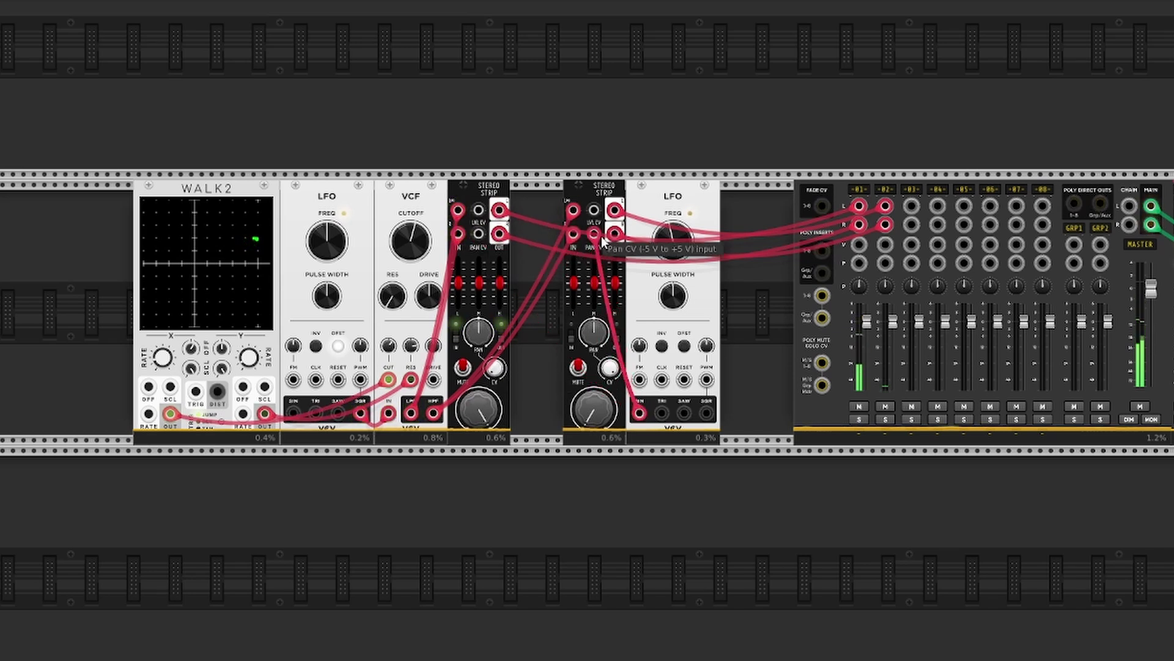
mouse_move(594, 408)
mouse_down()
mouse_move(595, 428)
mouse_move(595, 415)
mouse_up()
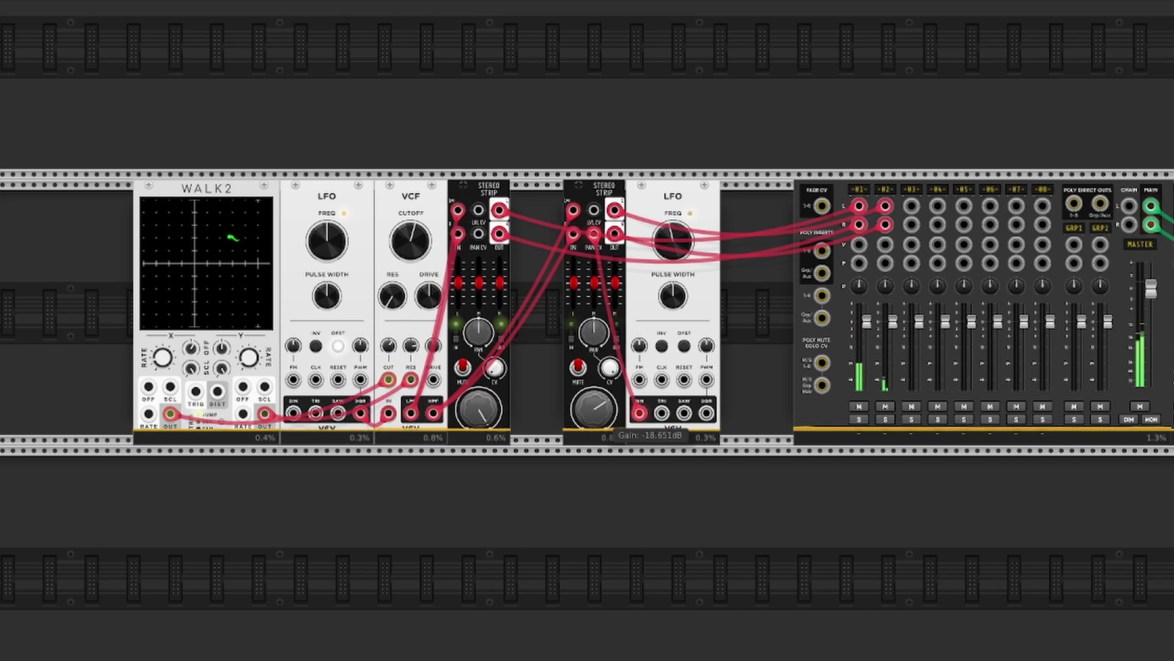
drag(594, 234, 593, 233)
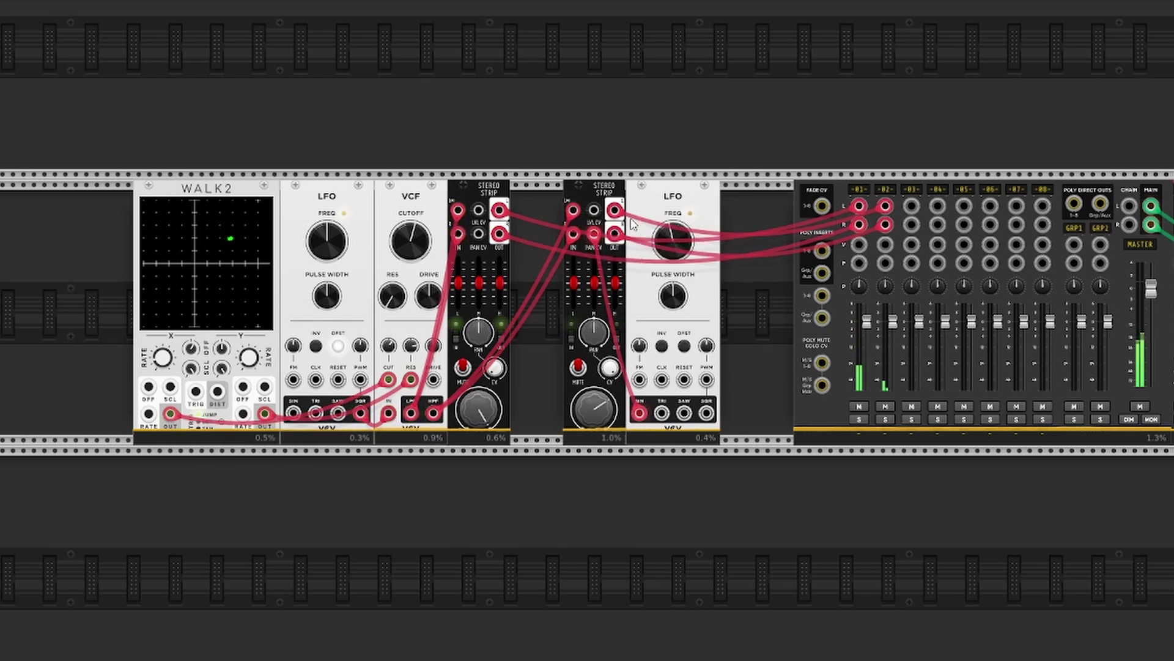
- Patch WALK2's X output into the second Stereo Strip's level CV input and reset WALK2's X offset to its default
drag(595, 212, 170, 414)
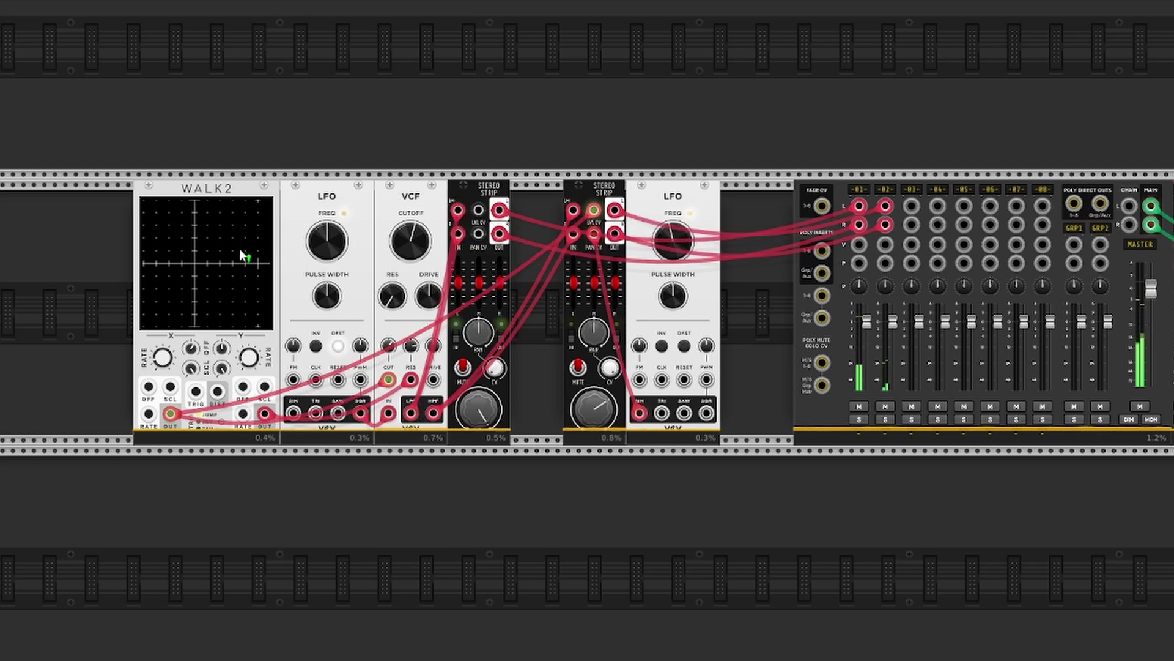
drag(164, 358, 164, 352)
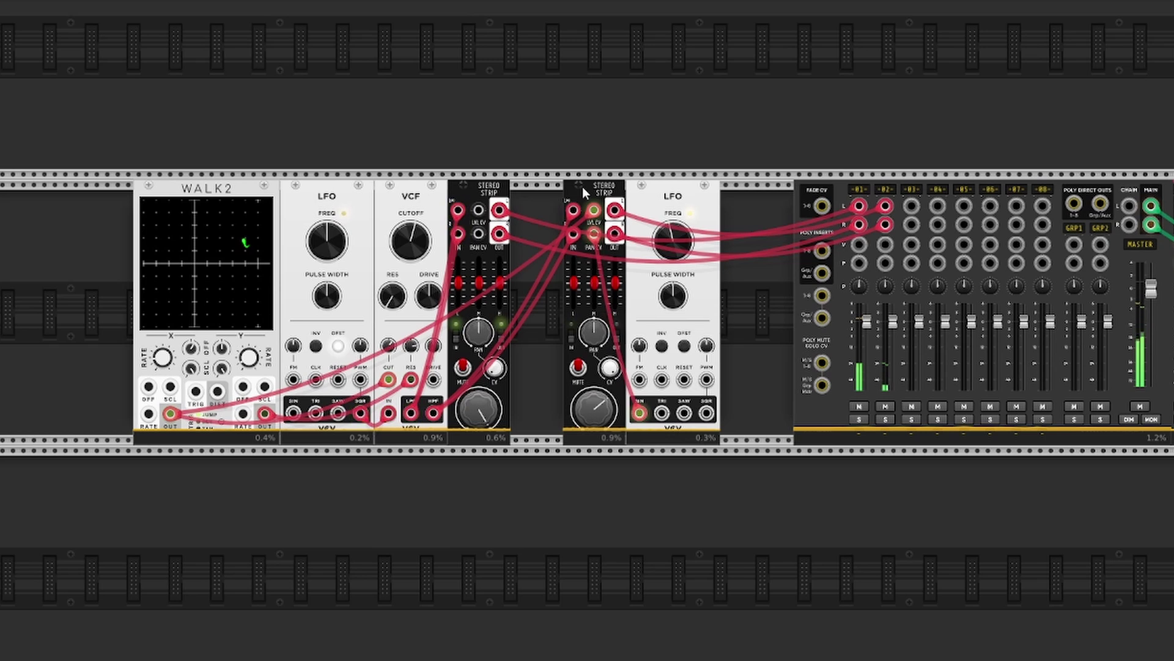
double_click(191, 348)
mouse_move(227, 360)
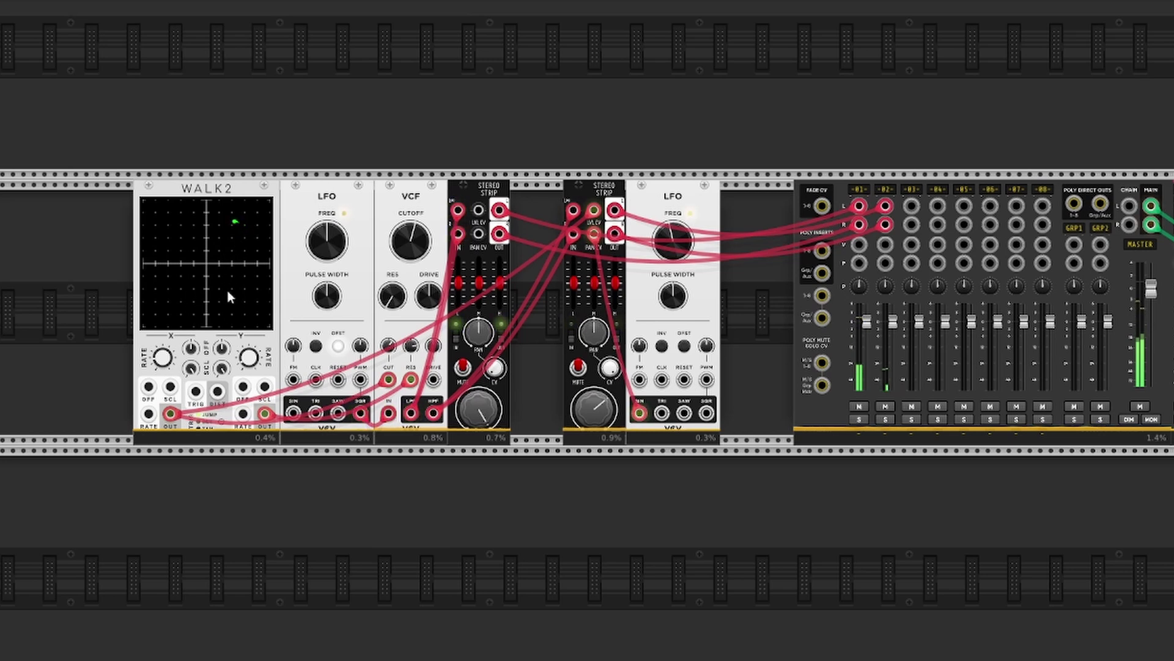
mouse_move(595, 217)
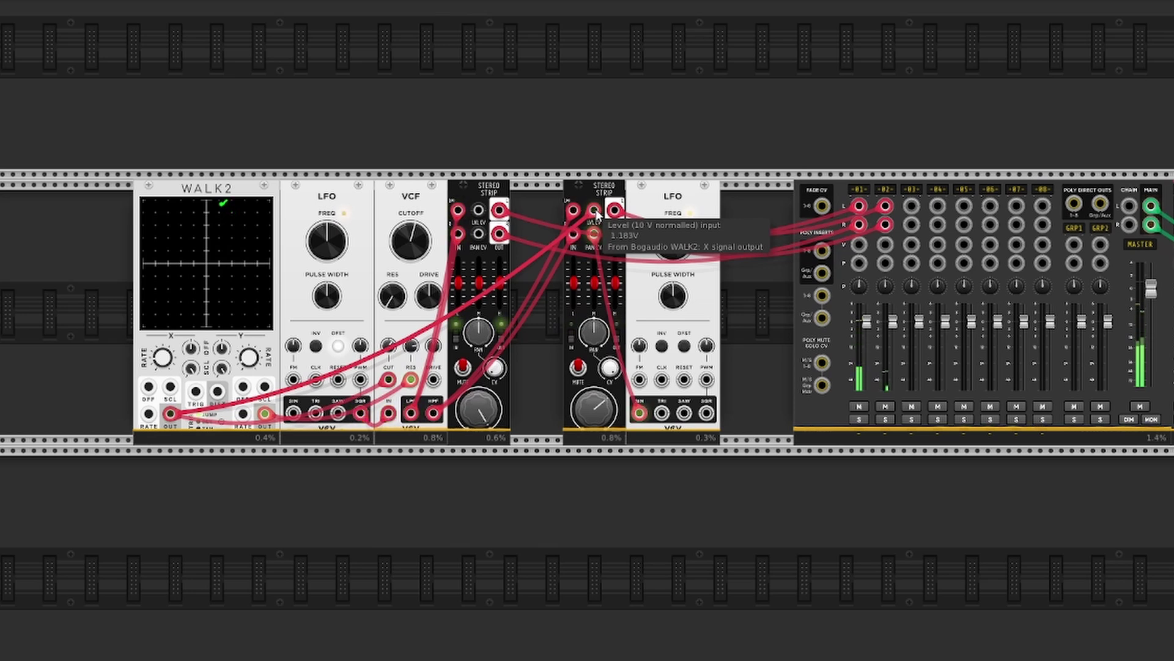
mouse_move(596, 425)
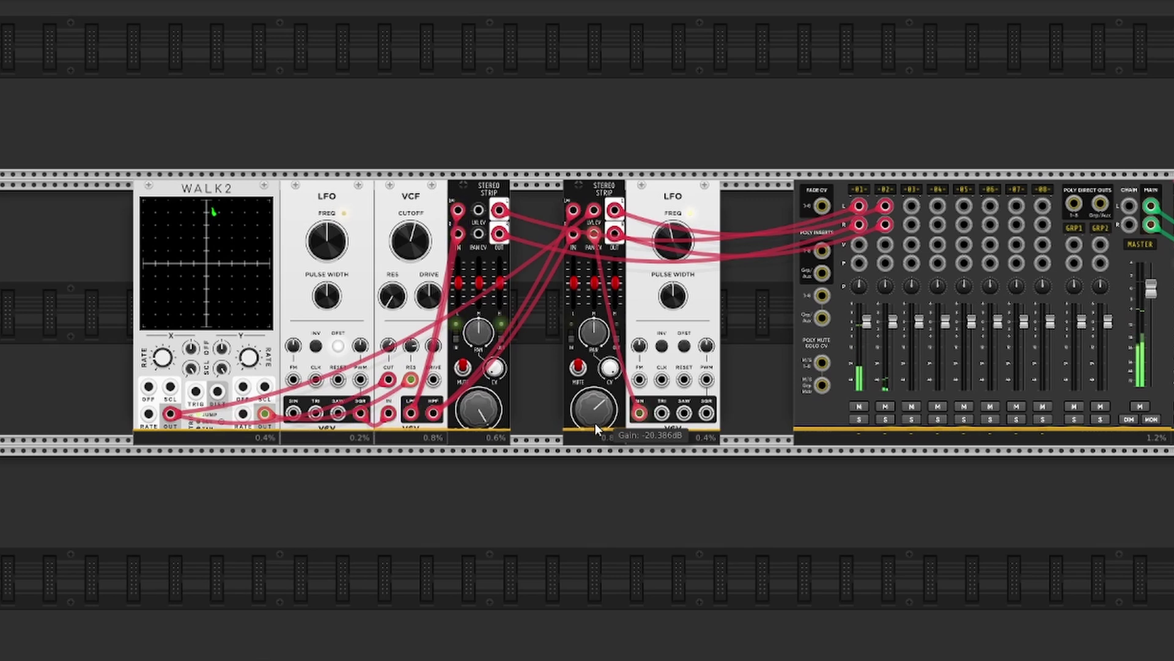
mouse_move(267, 414)
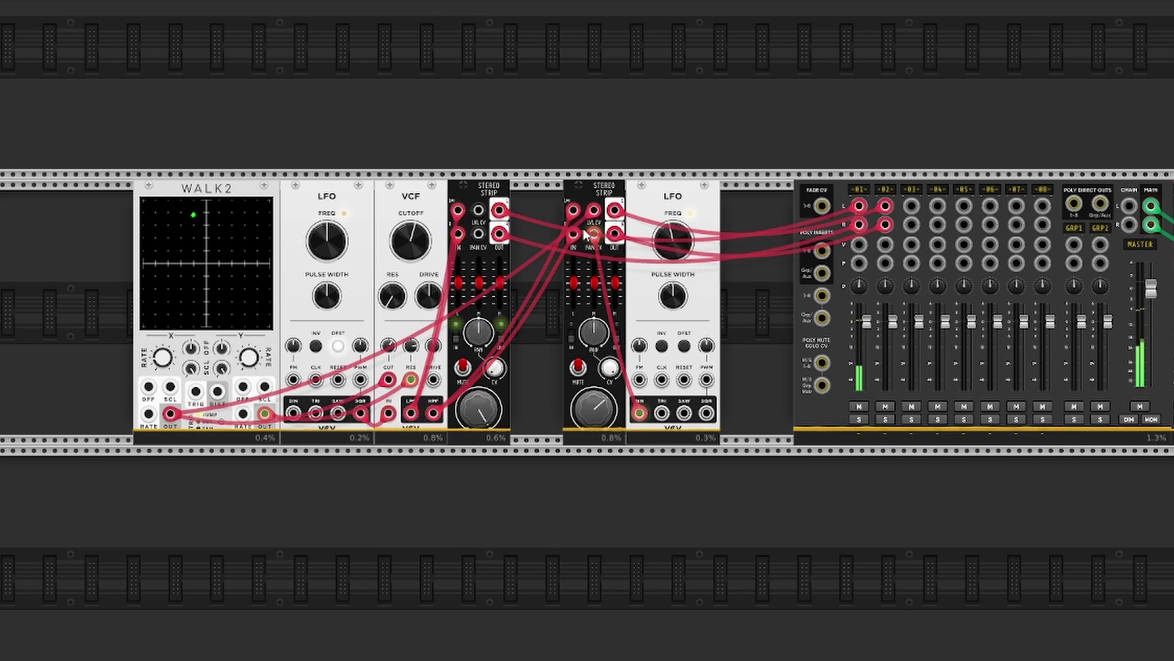
mouse_move(866, 329)
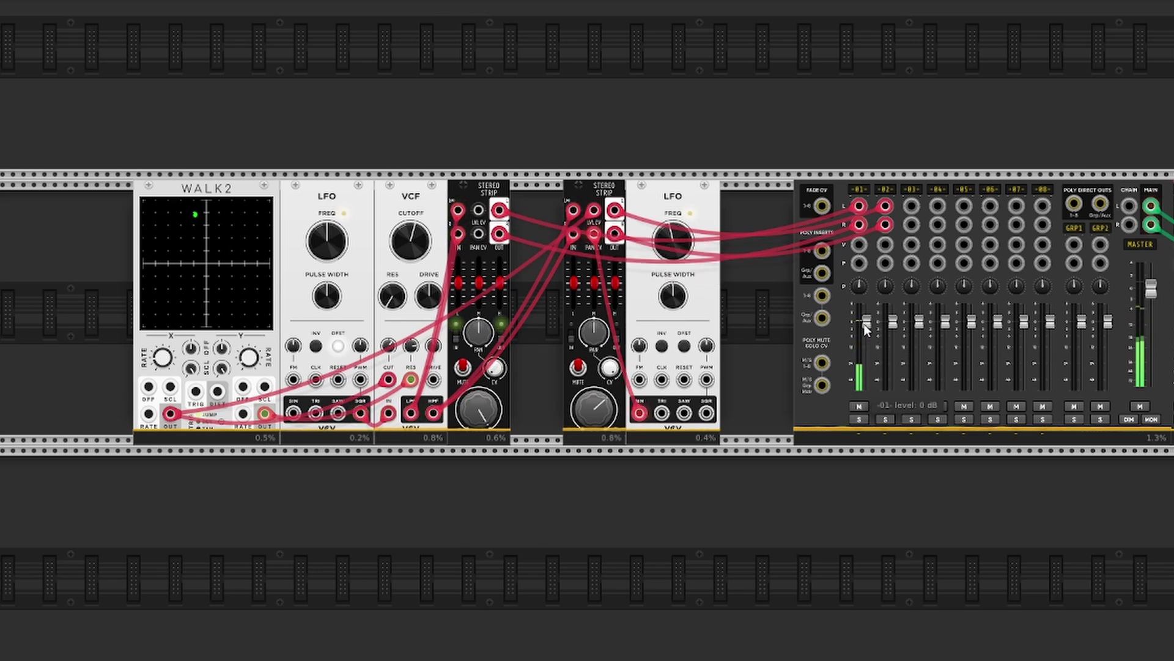
mouse_move(684, 252)
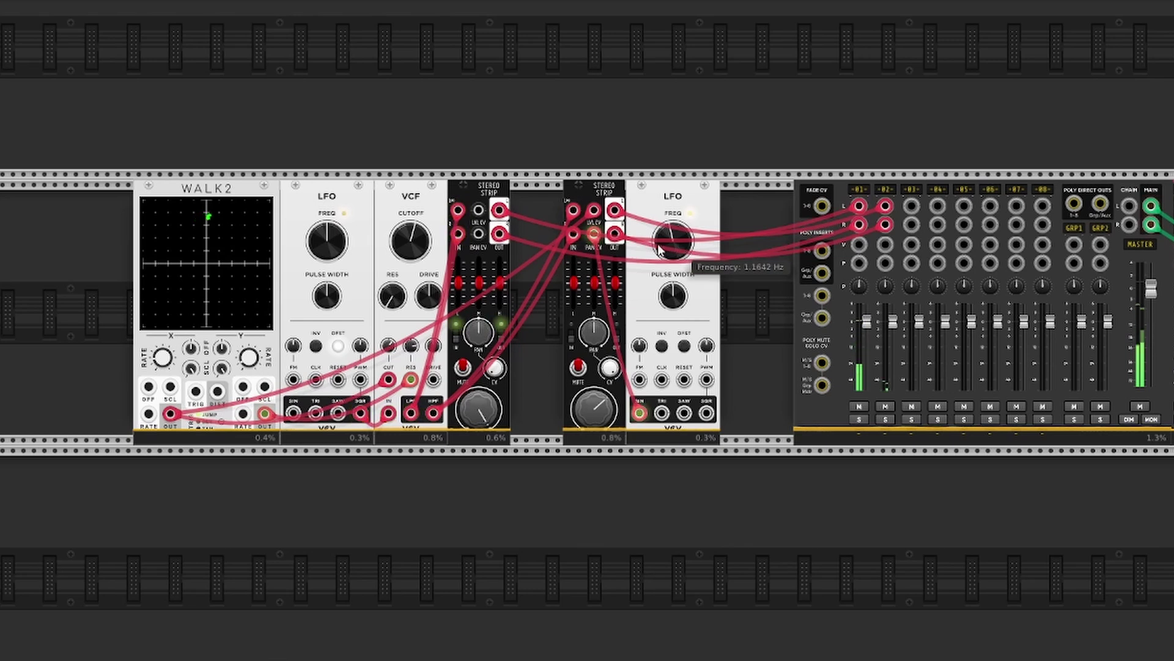
- Move the VCF and first Stereo Strip against the second strip, and shift WALK2 and its LFO away to open a gap before the VCF
drag(531, 212, 413, 278)
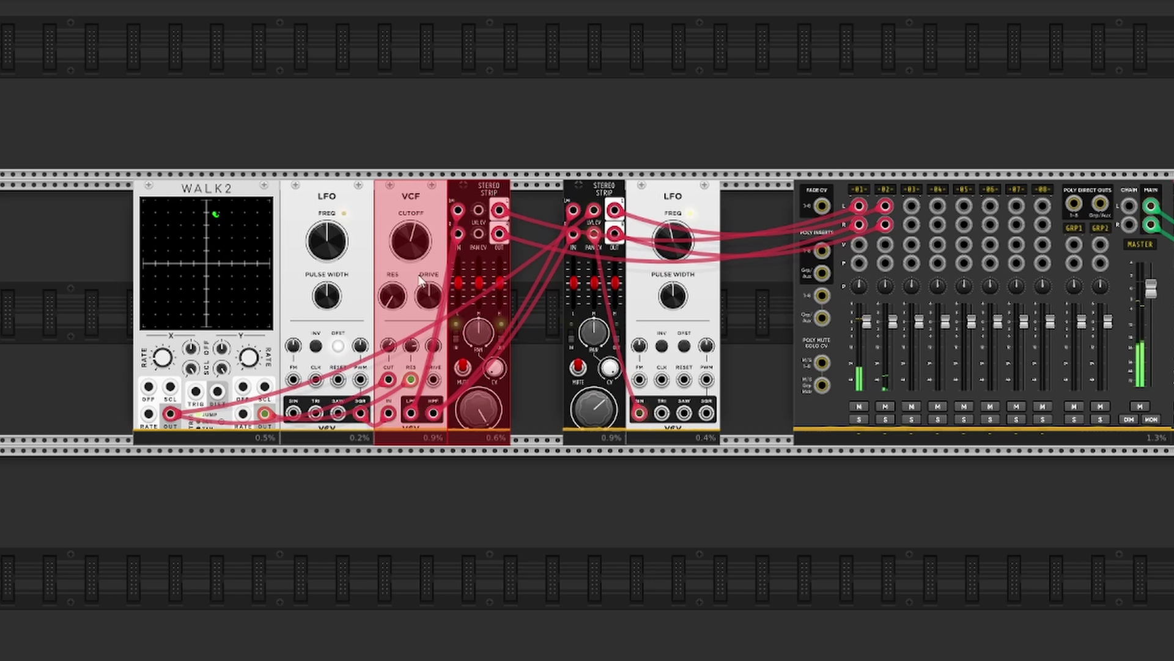
click(457, 108)
drag(529, 213, 482, 285)
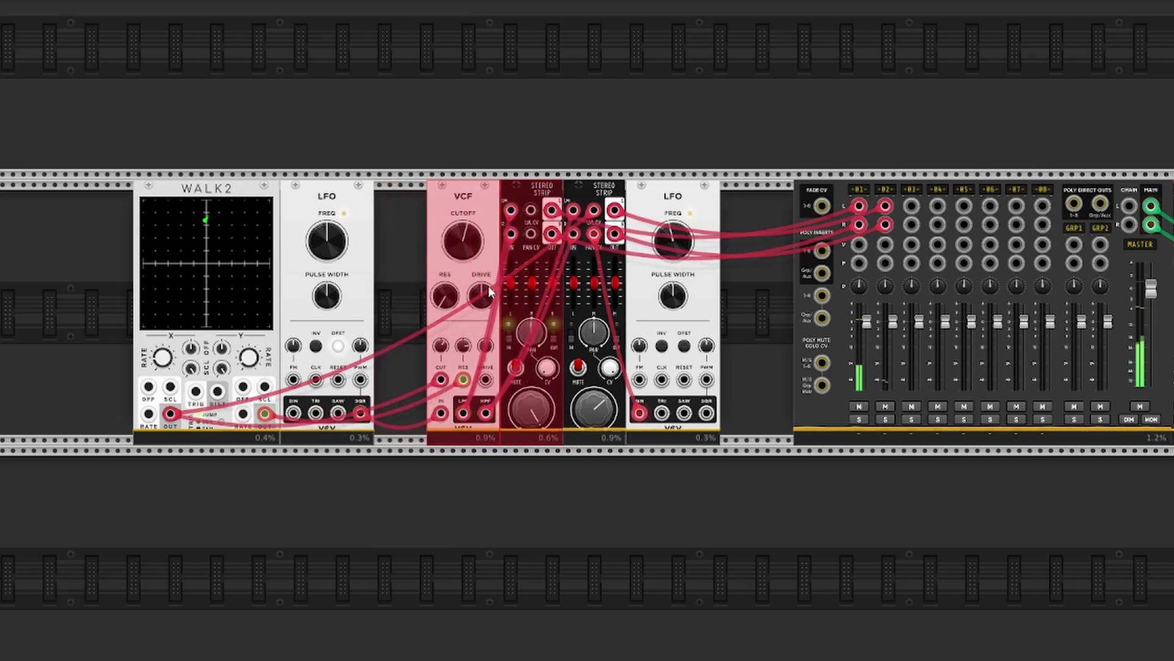
drag(393, 283, 204, 303)
drag(325, 298, 253, 297)
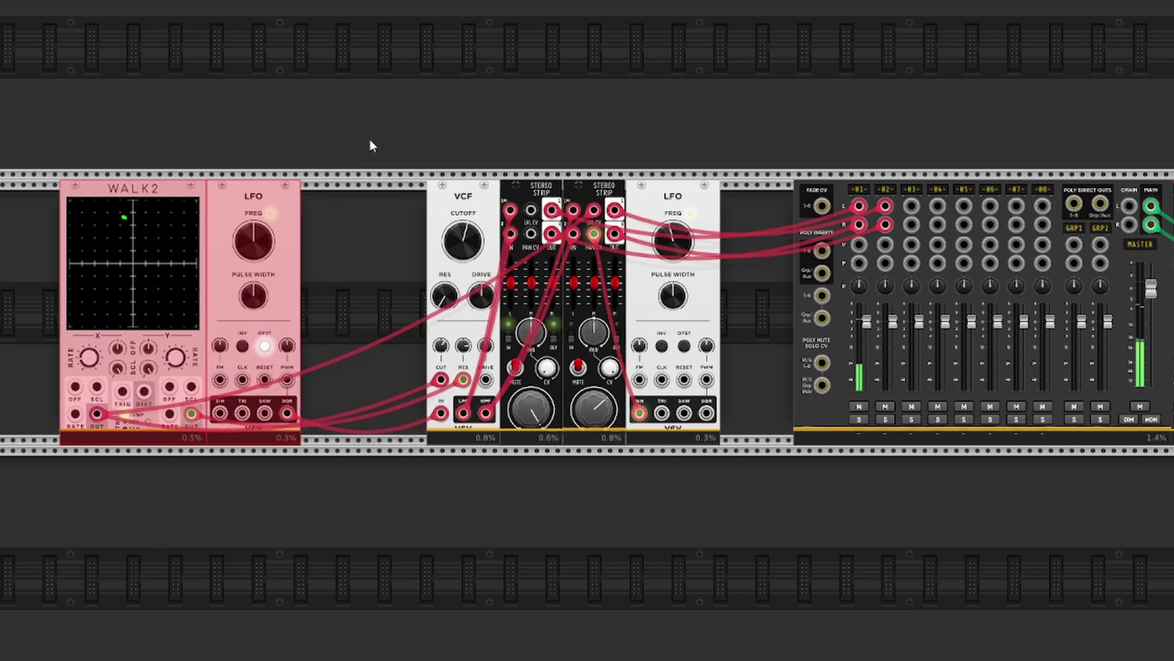
click(369, 112)
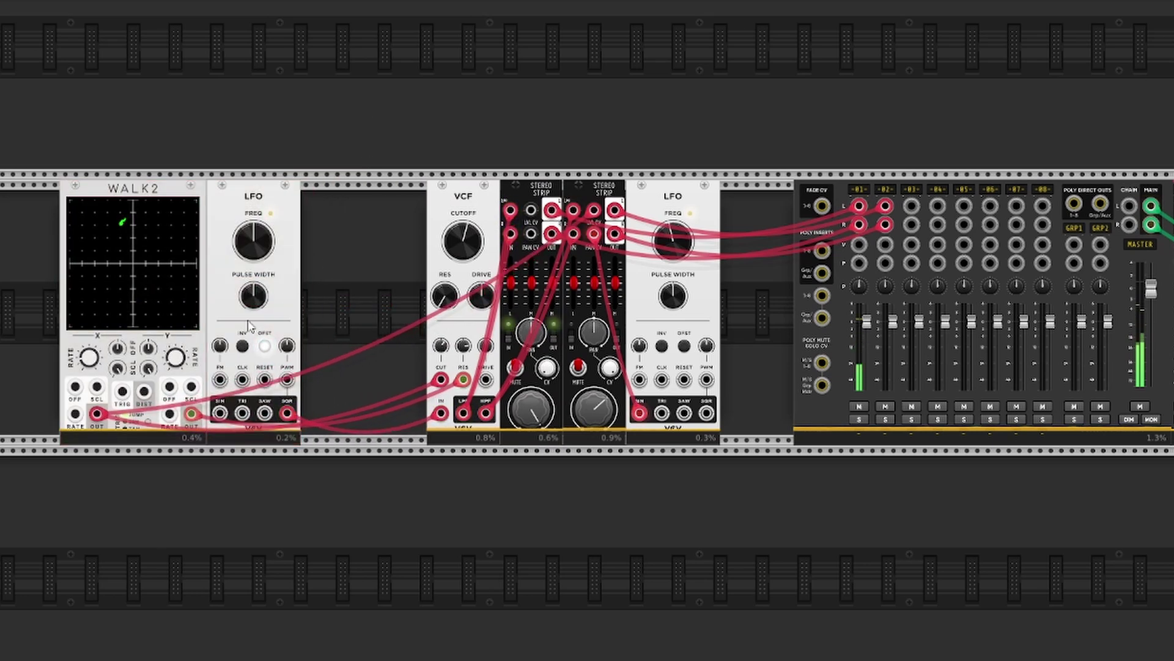
- Try modulating the first LFO's frequency by patching WALK2's Y output into its FM input
drag(219, 346, 191, 414)
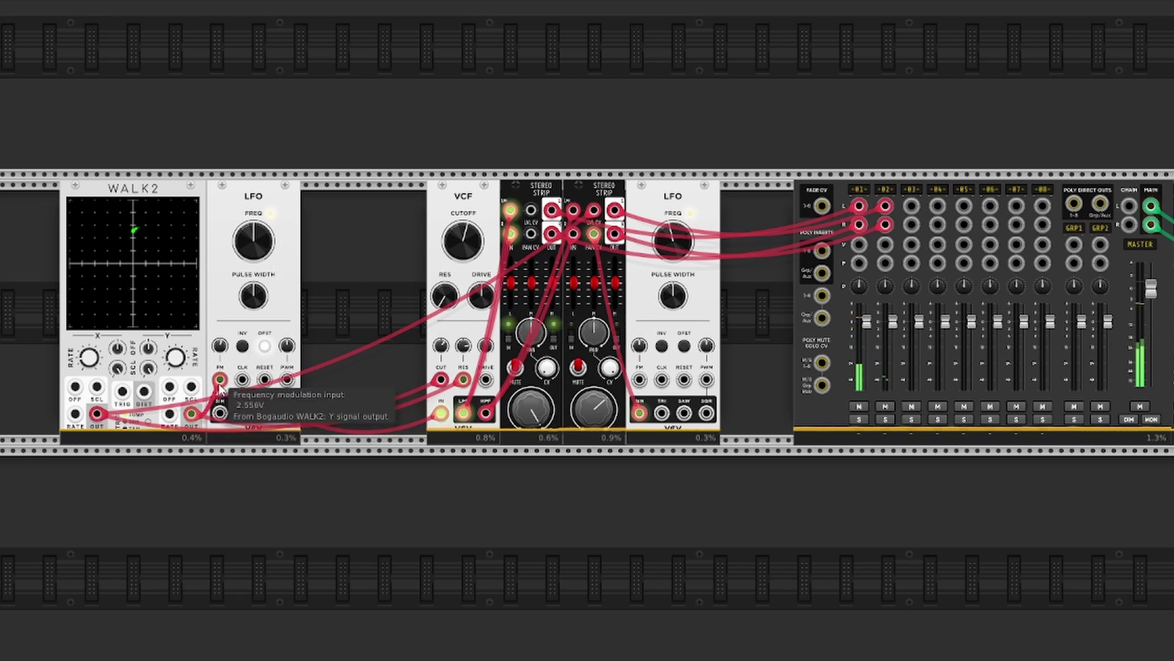
- Find the Chances module in the module browser and add it between the first LFO and the VCF
right_click(340, 276)
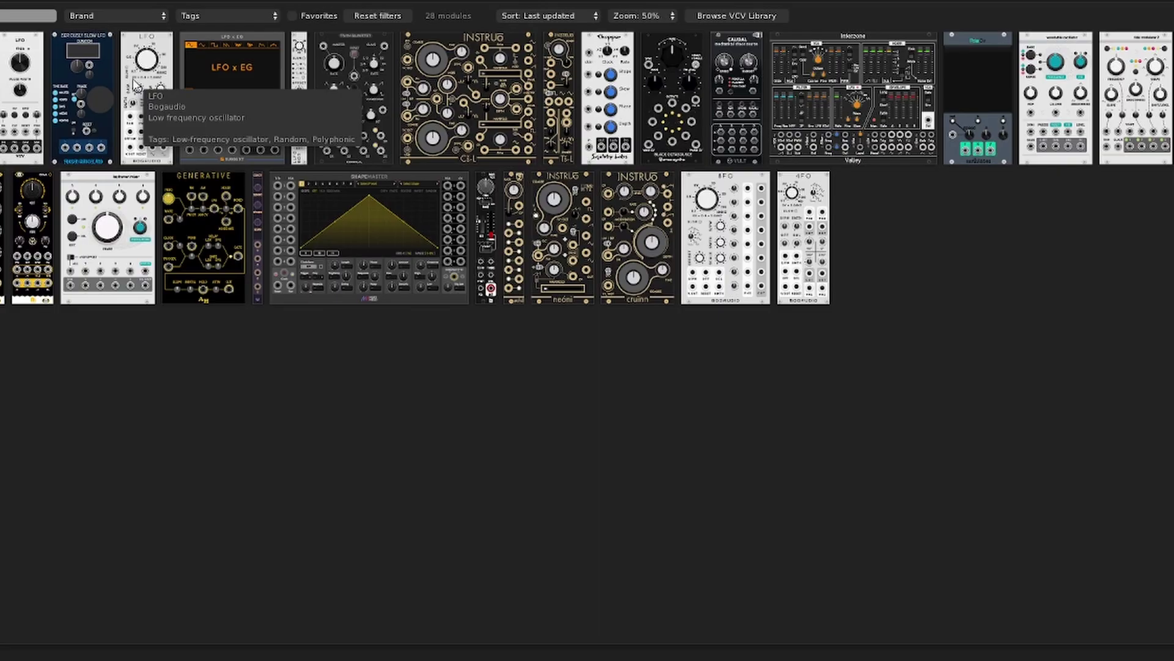
text(cha)
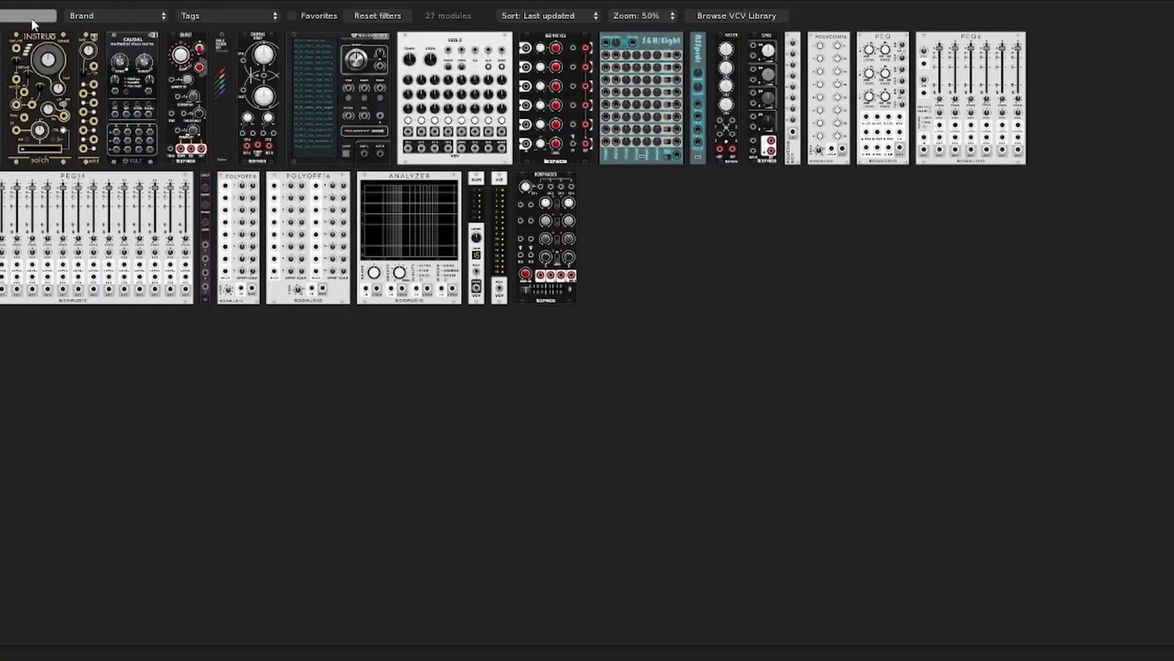
drag(3, 78, 334, 279)
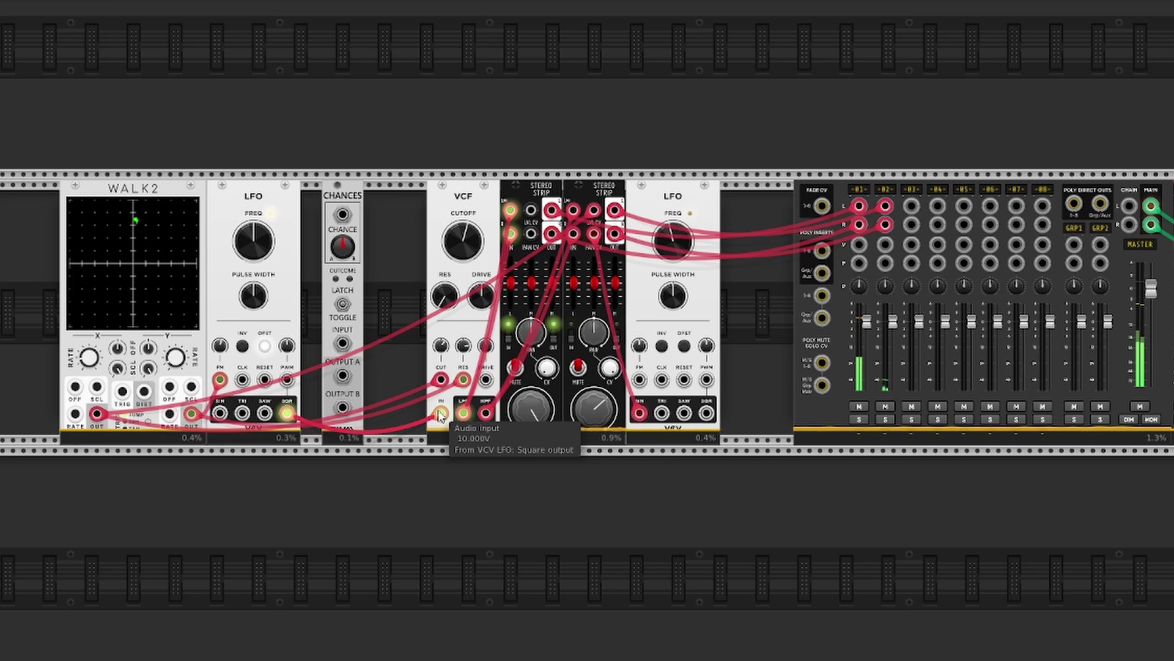
- Route the first LFO's square output through Chances' input and output A into the VCF audio input, and raise the chance amount
mouse_move(440, 416)
mouse_down()
mouse_move(334, 361)
mouse_move(391, 404)
mouse_move(440, 413)
mouse_up()
drag(344, 252, 344, 236)
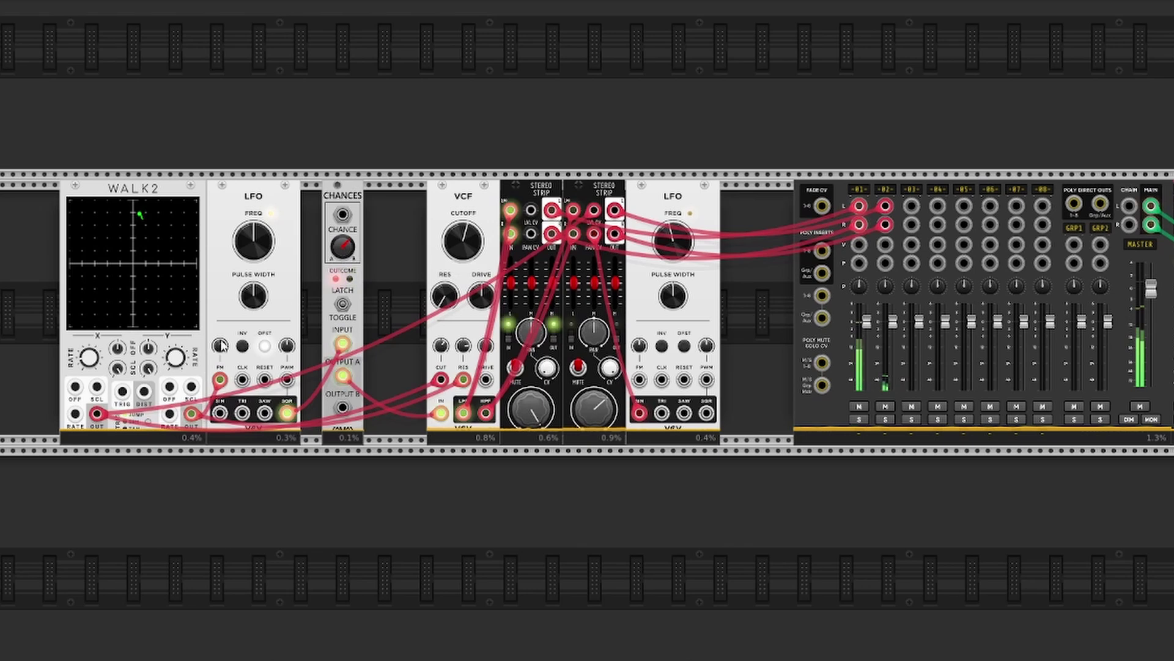
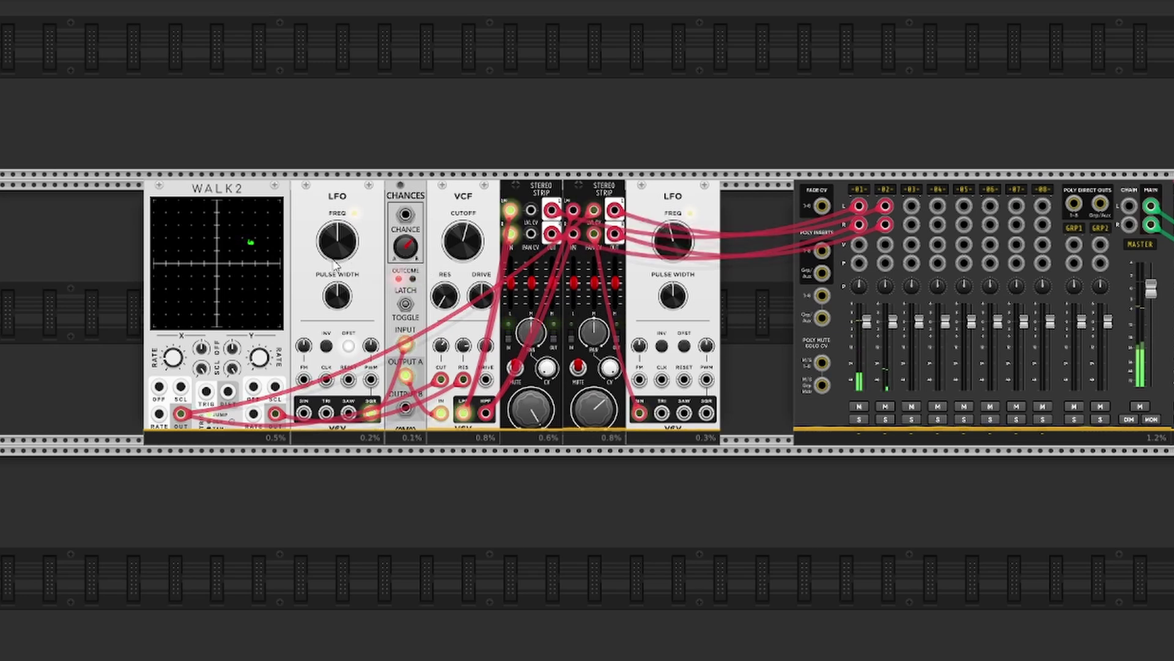
- Raise the second Stereo Strip's gain slightly to bring up the highpass signal on mixer channel 2
mouse_move(890, 379)
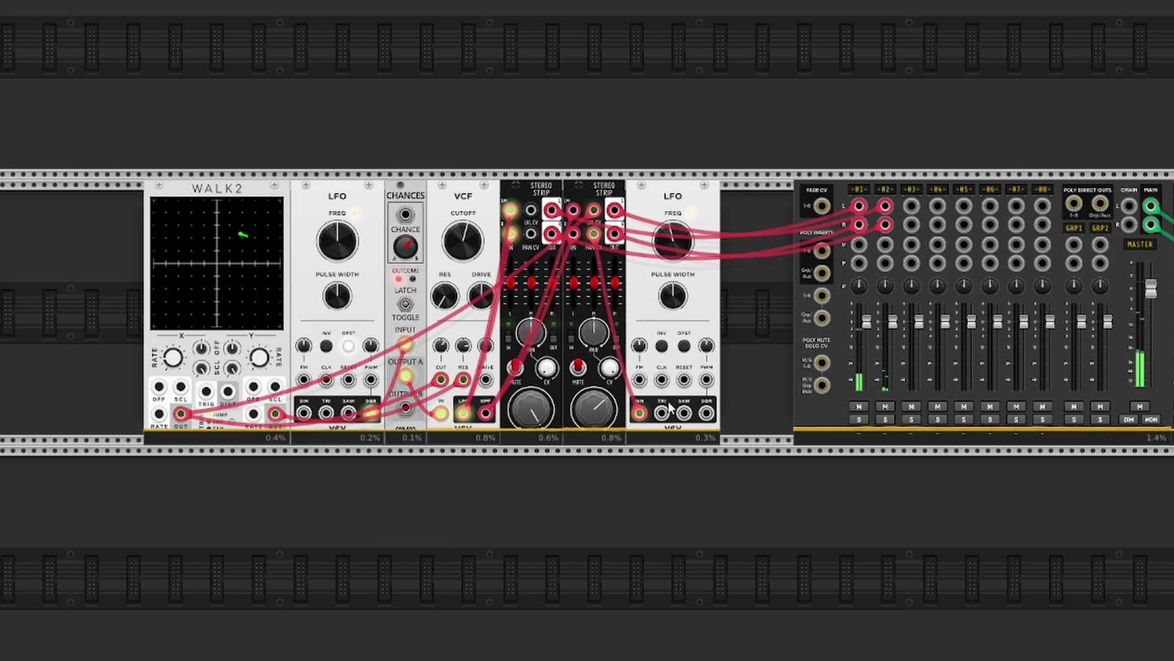
mouse_move(592, 408)
drag(592, 407, 592, 397)
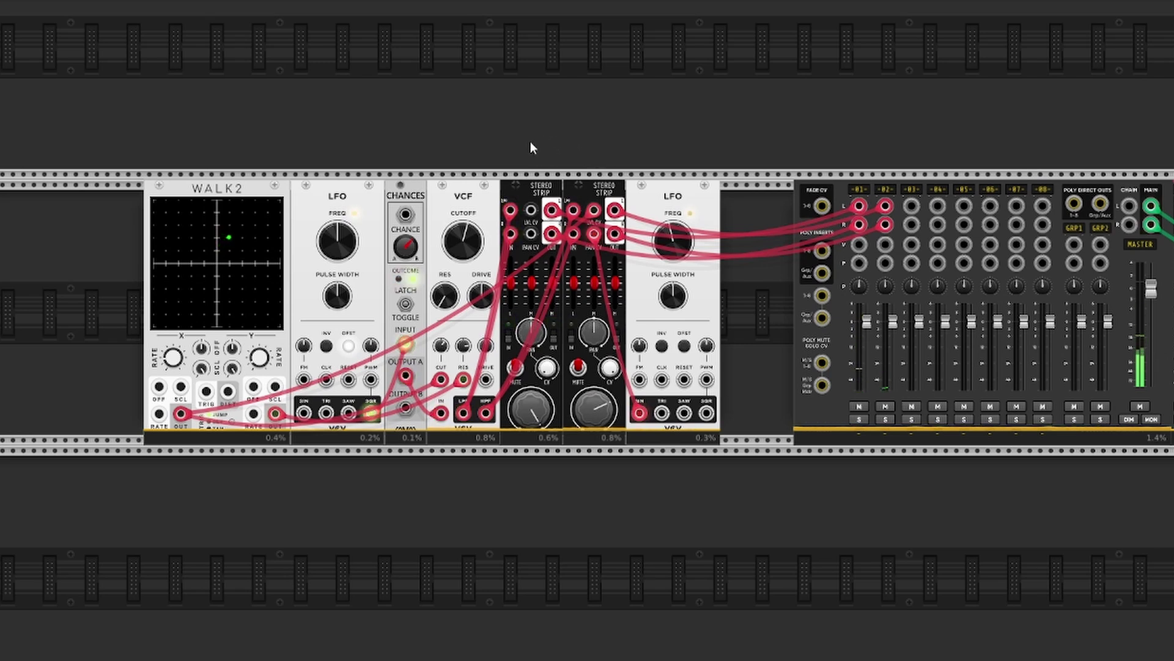
scroll(587, 331, up, 2)
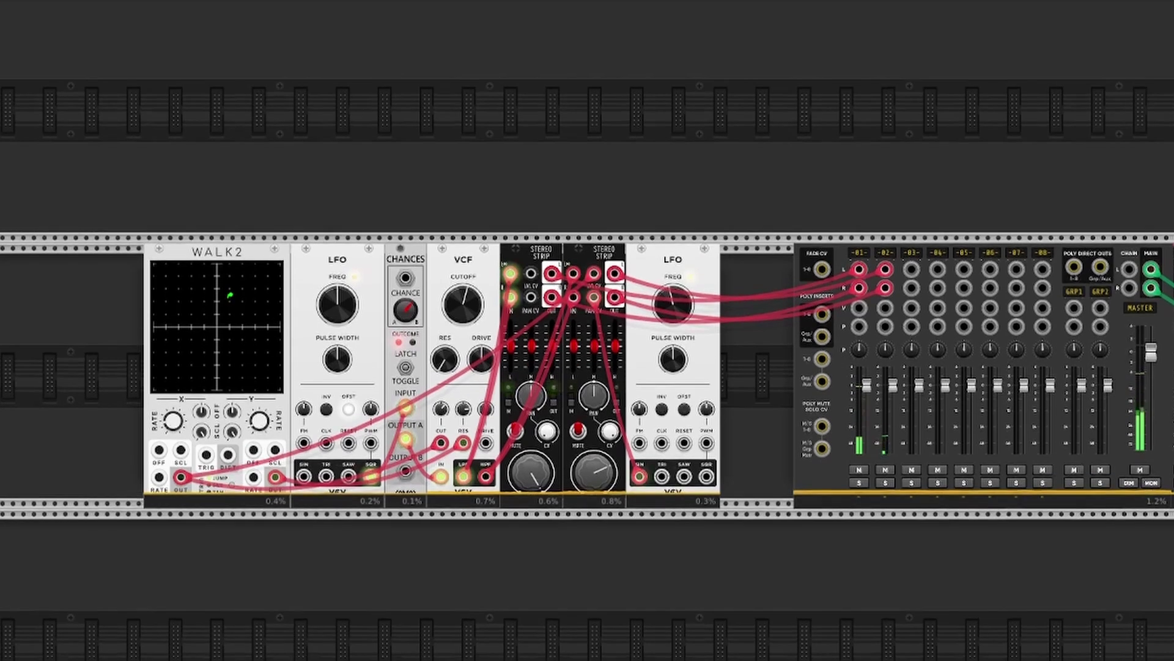
- Select the row of modules from WALK2 through the second LFO and move it flush against the mixer
scroll(587, 331, up, 2)
drag(771, 417, 253, 470)
drag(253, 469, 328, 468)
- Search the module browser for "lpg" and clear the search text
right_click(233, 47)
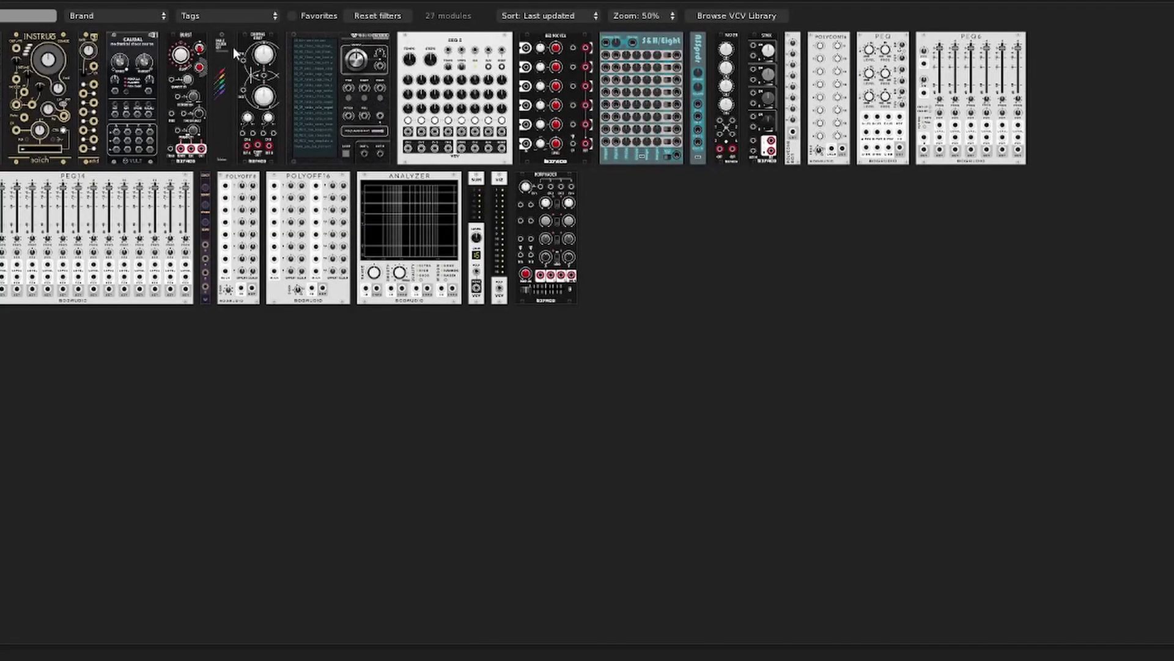
text(lpg)
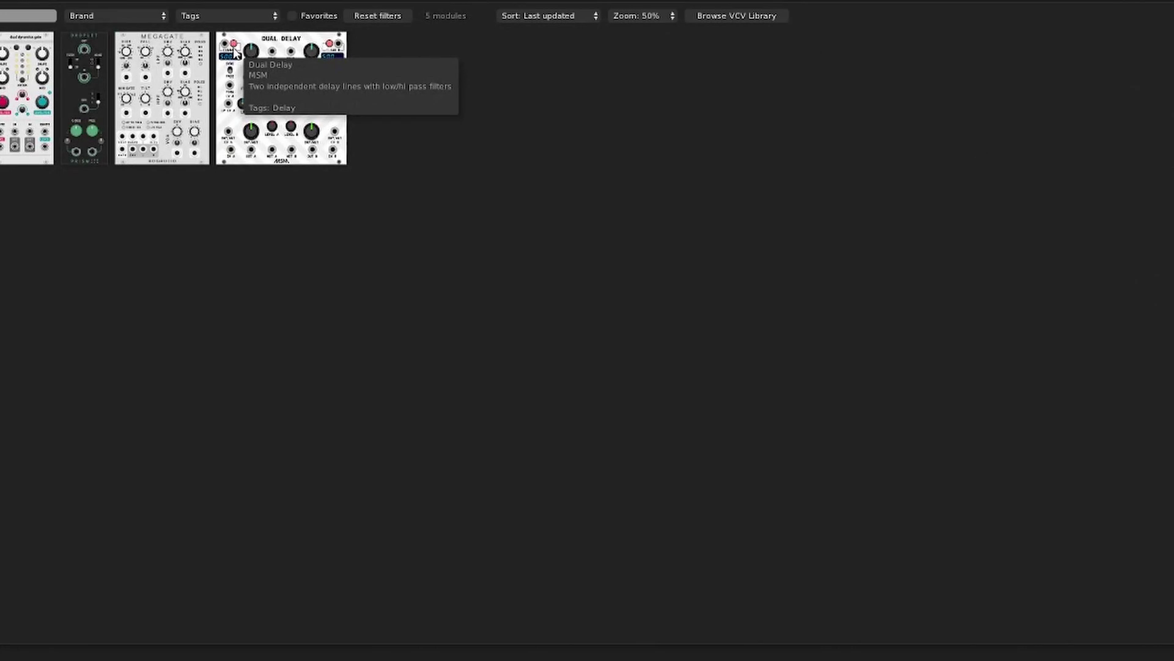
key(BackSpace)
key(BackSpace)
key(BackSpace)
key(BackSpace)
key(BackSpace)
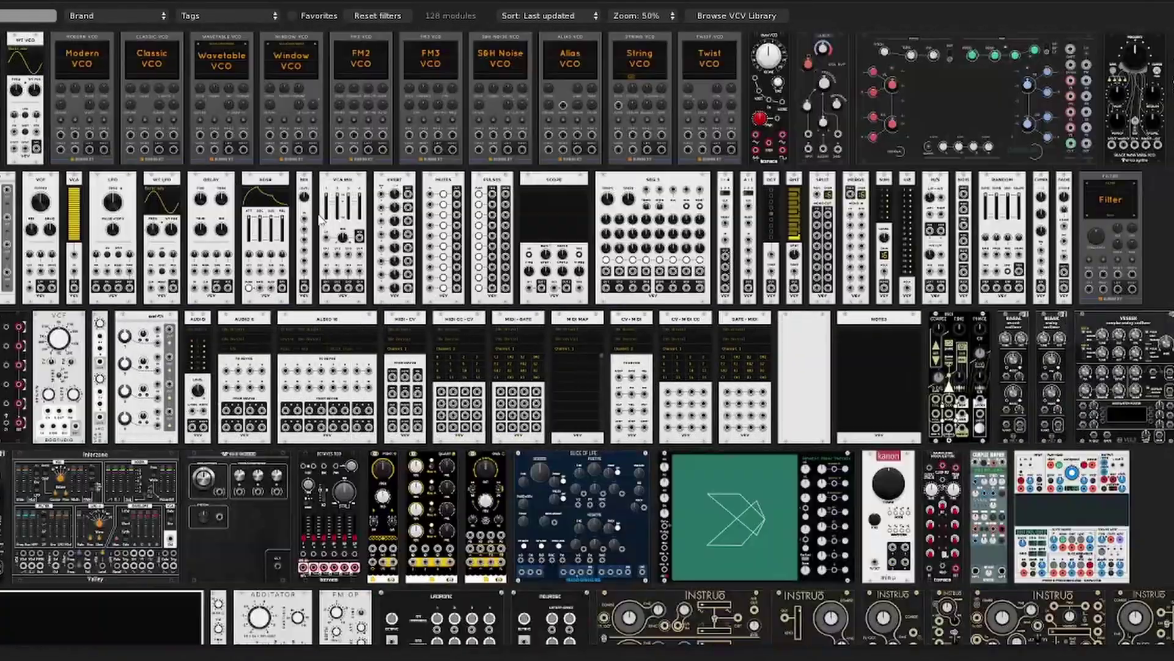
- Add a Black Wavetable VCO to the row above and place a new VCF directly beside it
click(1120, 86)
click(422, 206)
right_click(582, 147)
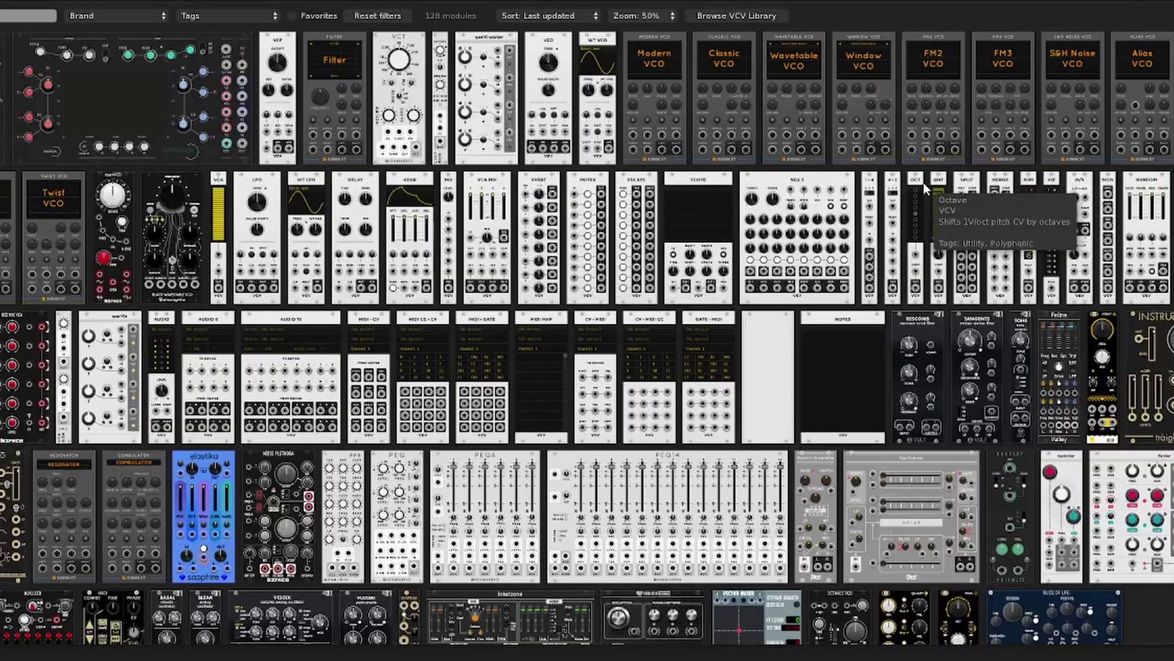
click(287, 72)
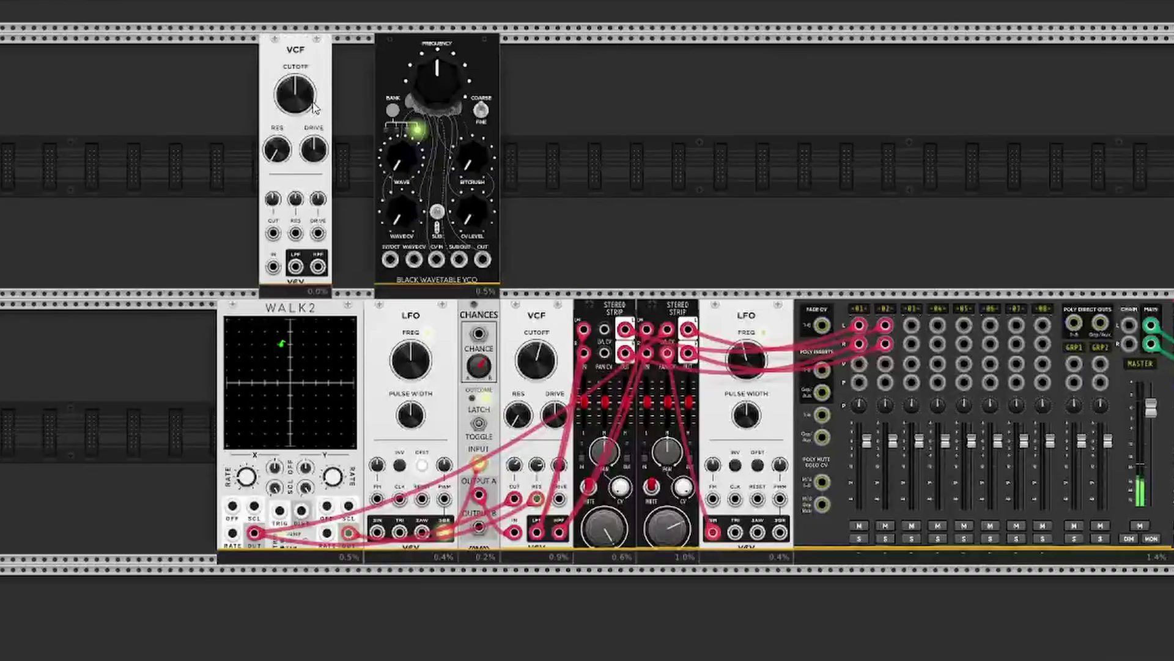
drag(313, 107, 554, 109)
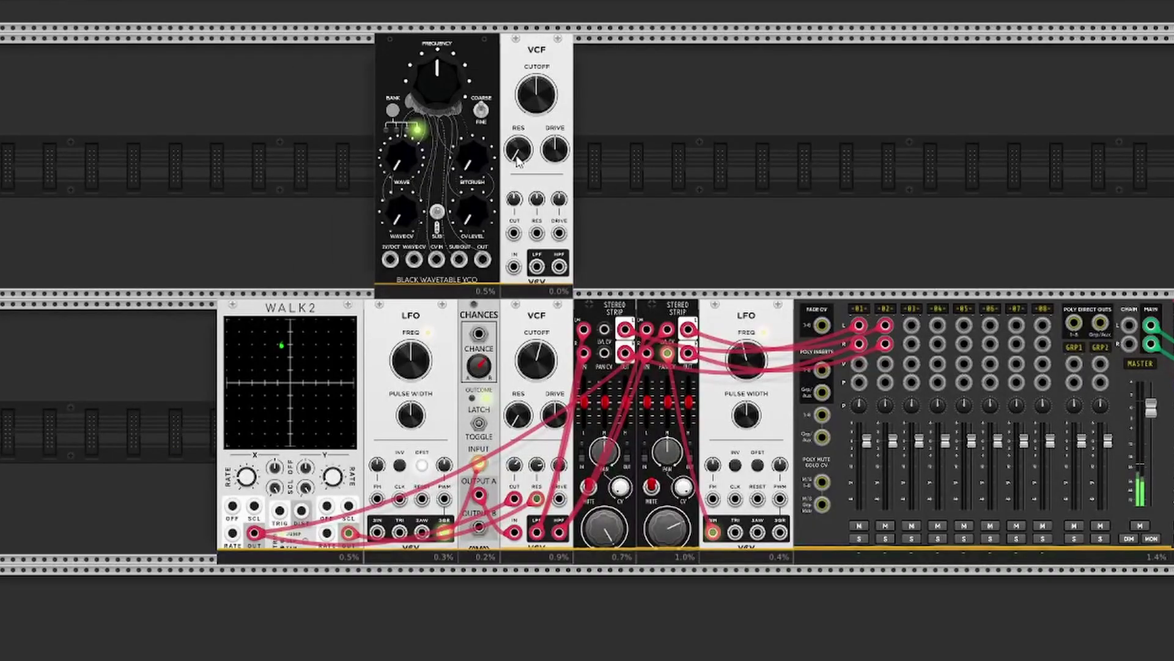
- Add a Stereo Strip beside the new VCF and route the VCO through the VCF's lowpass and the strip to mixer channel 3
right_click(662, 139)
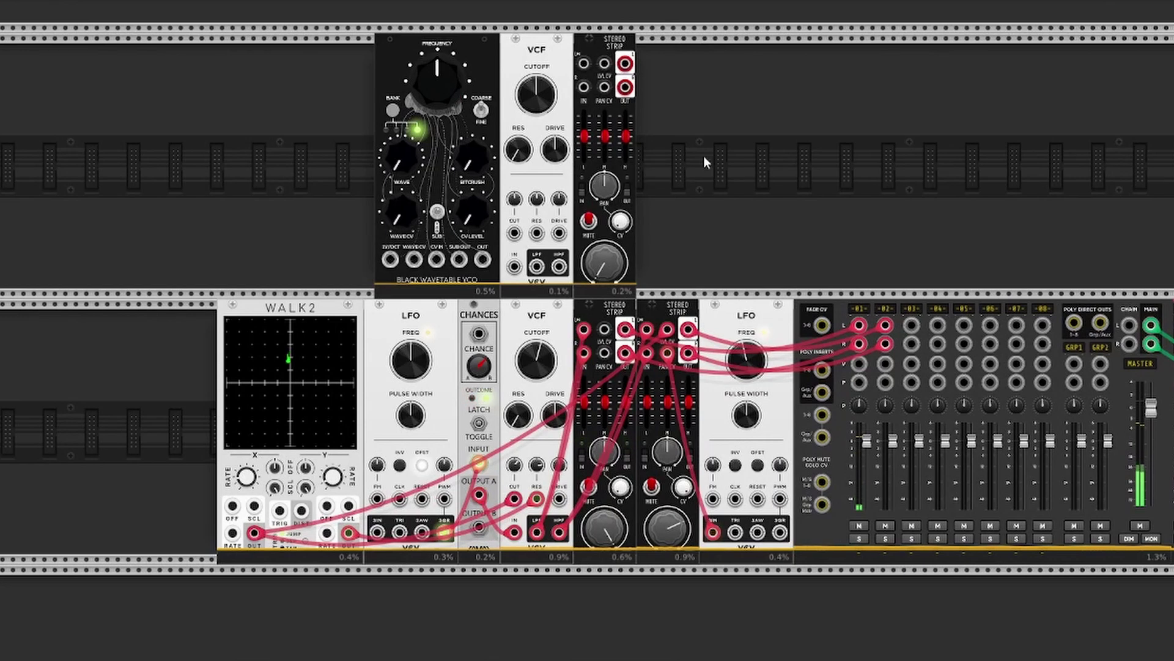
drag(483, 259, 537, 266)
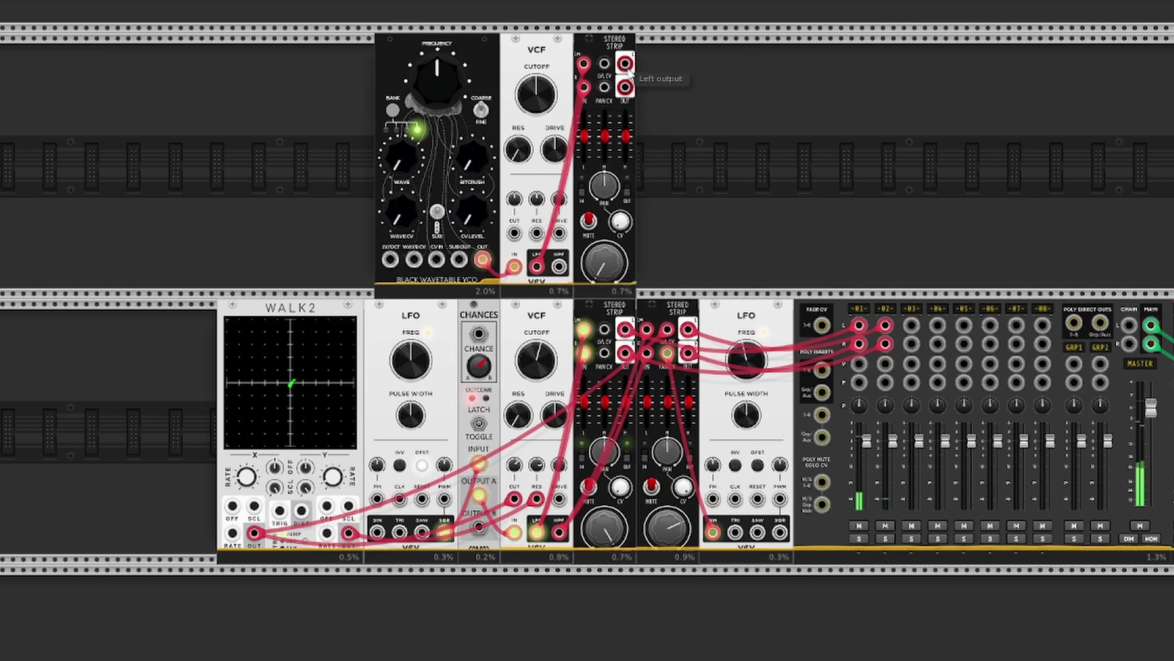
drag(625, 63, 624, 87)
- Set the new Stereo Strip's gain to about -10.5 dB and lower the Black Wavetable VCO's frequency
drag(605, 263, 605, 146)
drag(606, 226, 606, 227)
drag(438, 79, 437, 109)
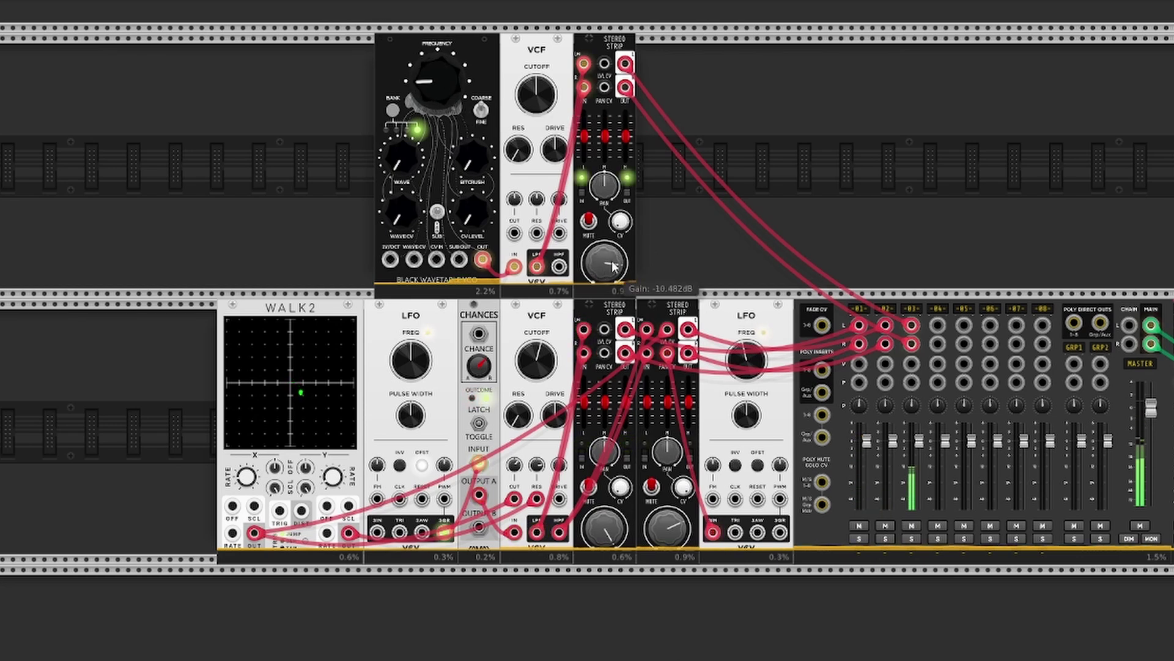
mouse_move(612, 267)
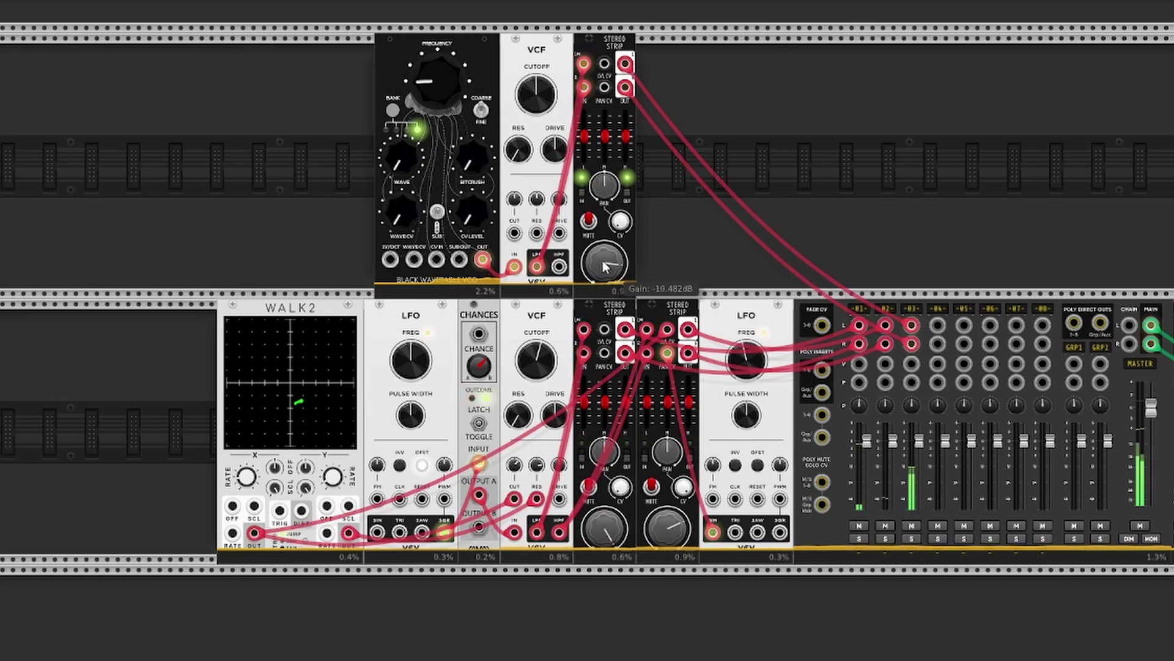
- Raise the upper VCF's cutoff, set its cutoff CV to about 11.5%, and patch WALK2's X output into its CUT input
scroll(588, 306, up, 1)
scroll(587, 307, down, 1)
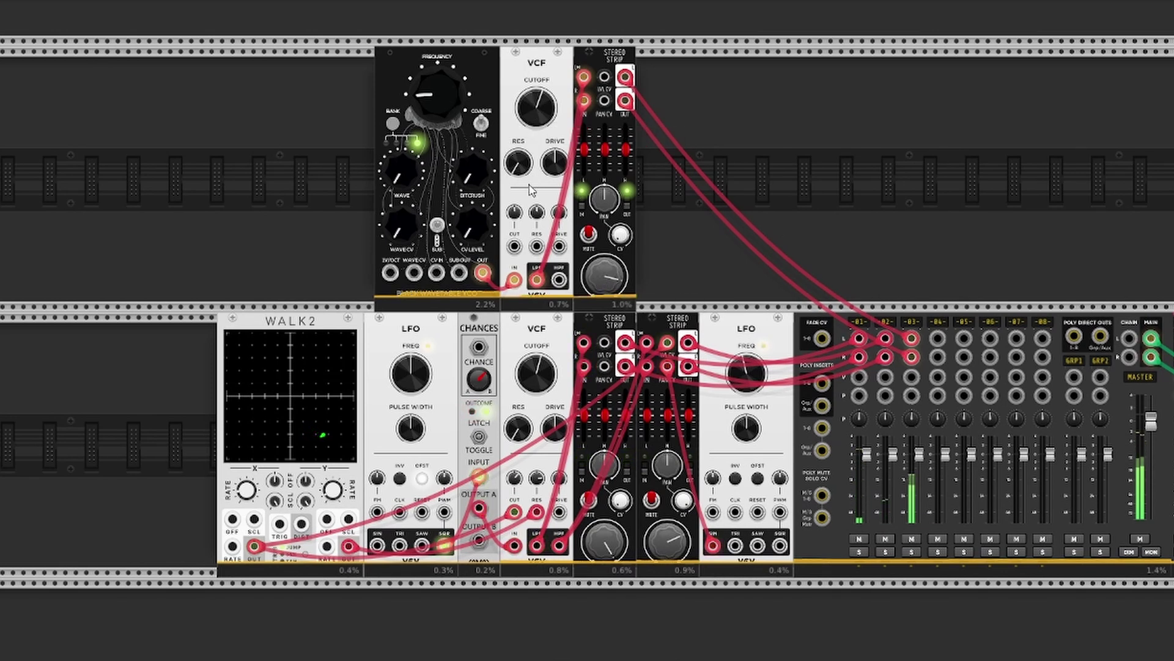
mouse_move(516, 216)
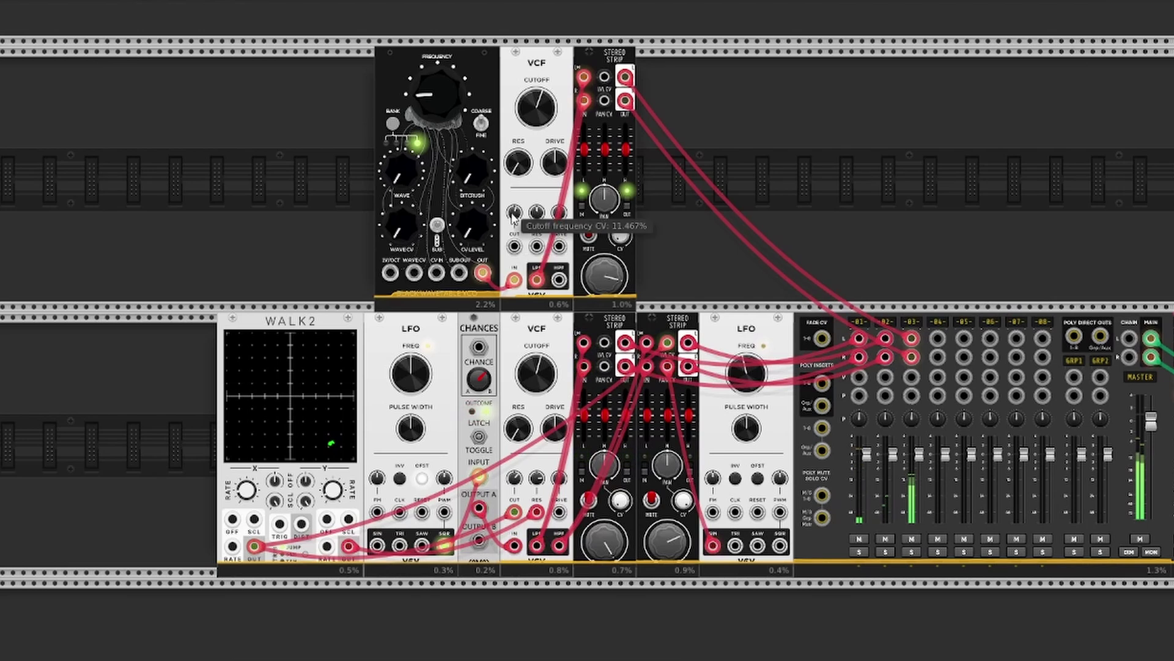
drag(514, 248, 254, 546)
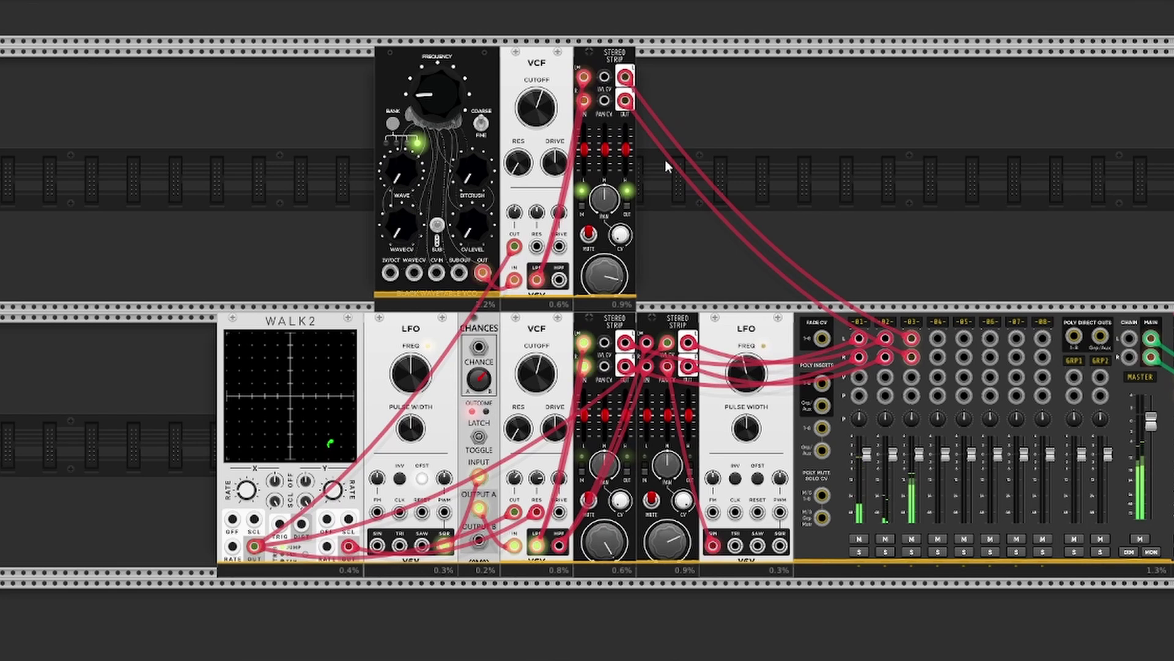
- Try panning the upper Stereo Strip to about -0.33 and reset the pan to 0
mouse_move(604, 202)
drag(604, 202, 605, 223)
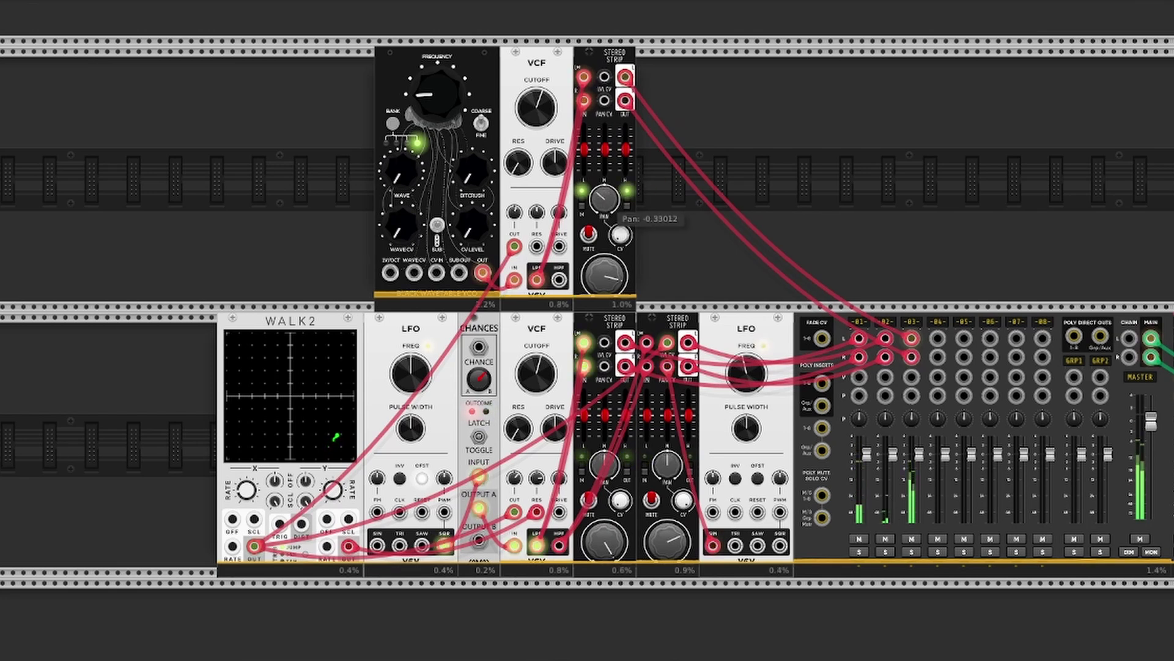
double_click(604, 202)
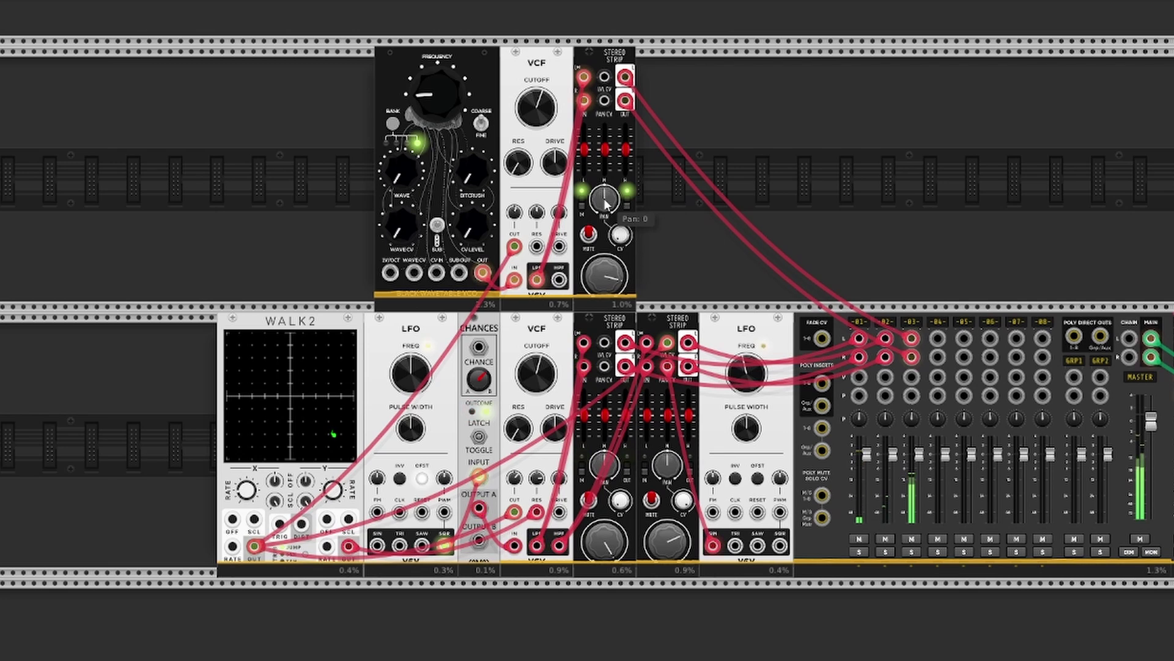
- Solo mixer channel 3 to audition the upper Stereo Strip's pan in both directions, then recentre the pan and end the solo
click(912, 552)
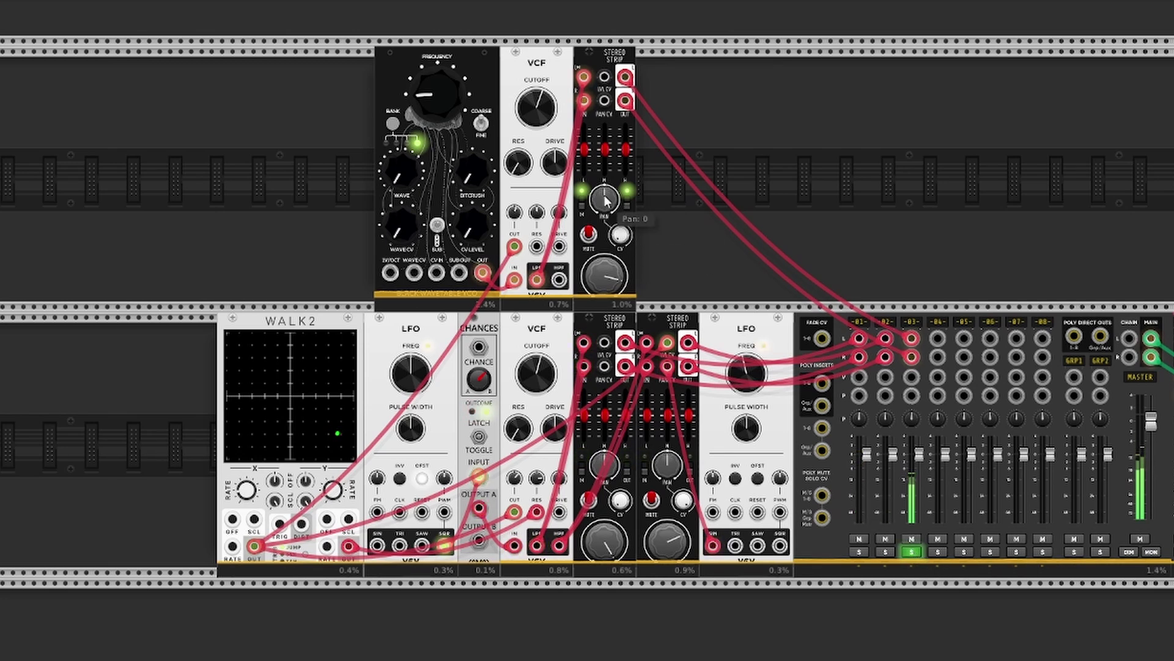
drag(604, 196, 604, 184)
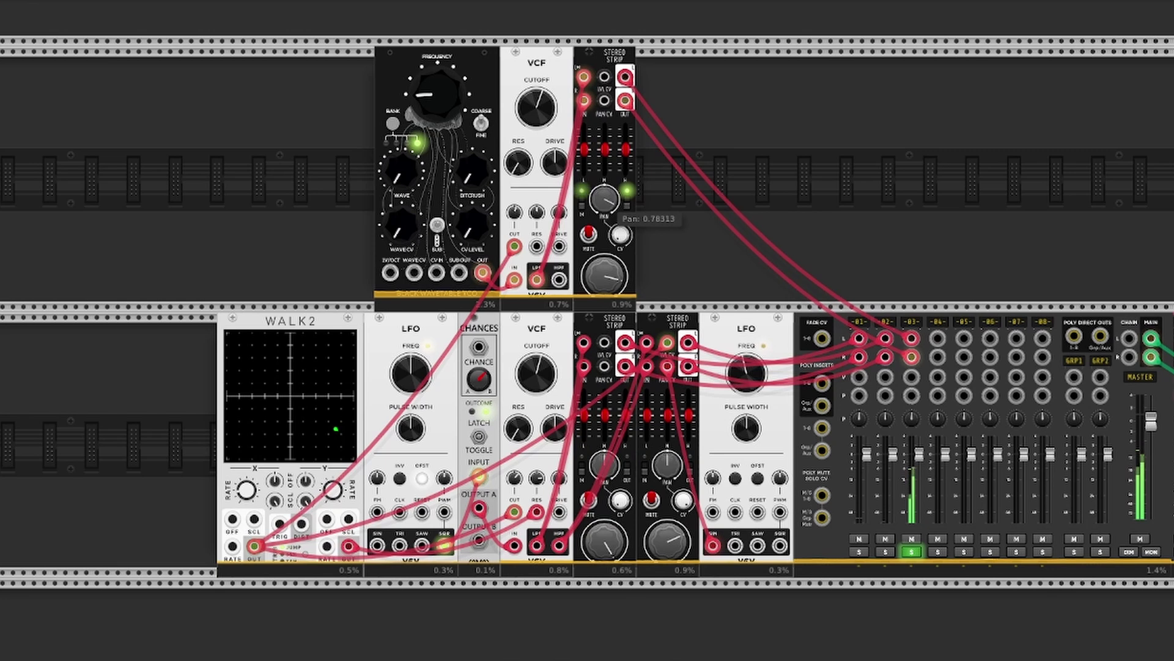
drag(604, 184, 604, 167)
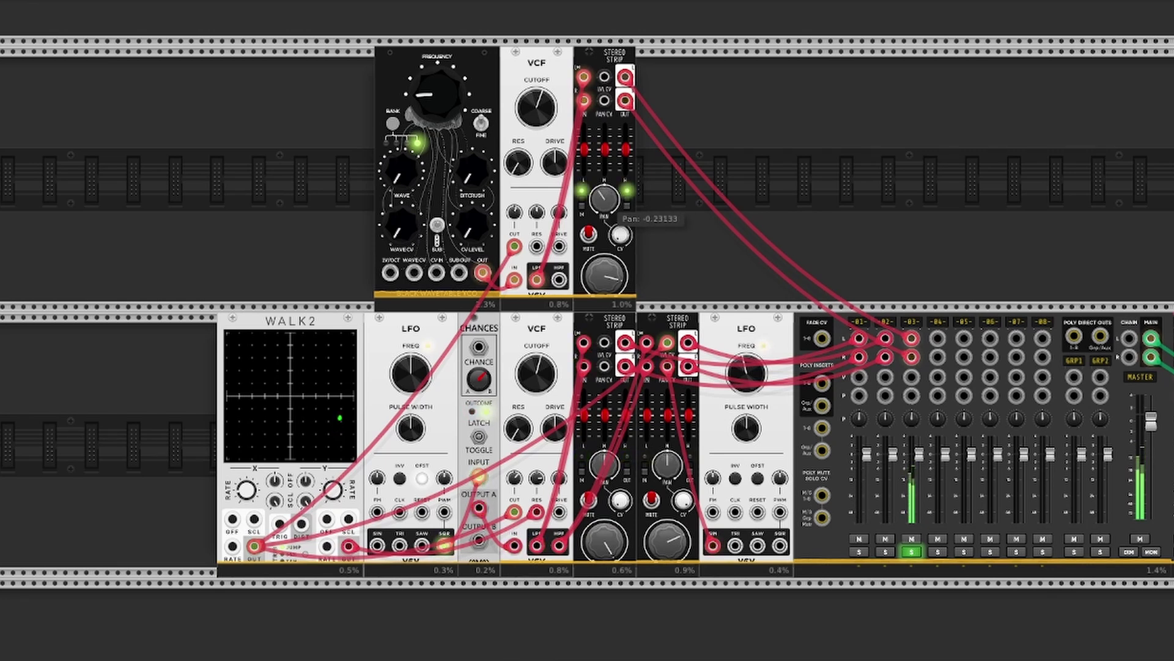
drag(605, 166, 604, 202)
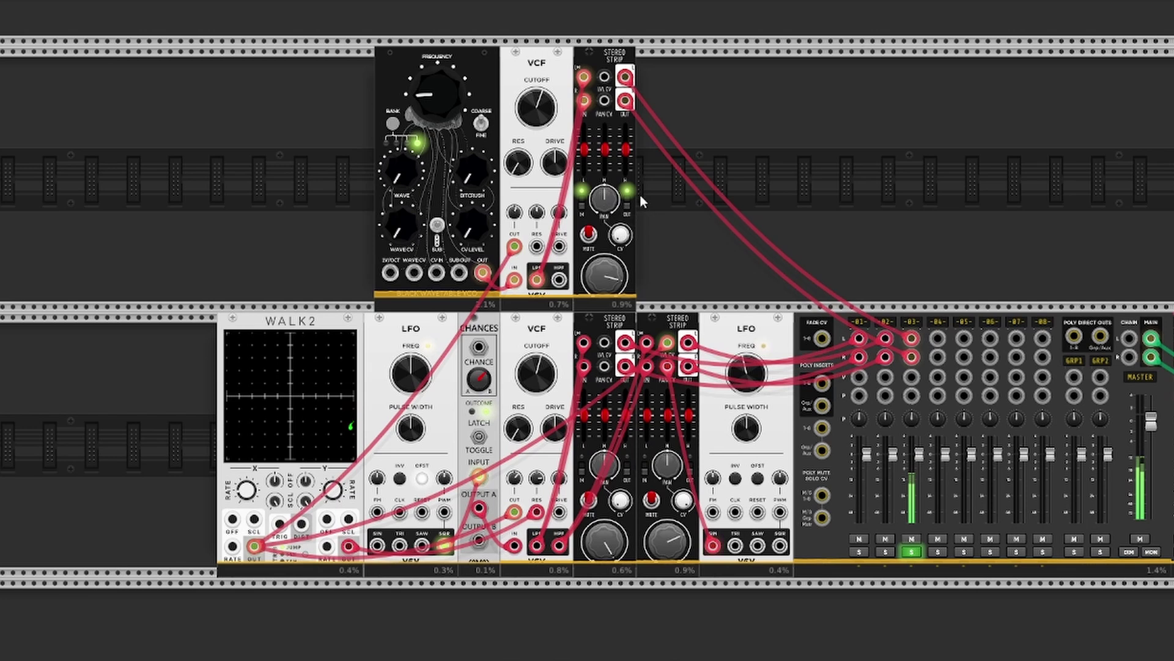
mouse_move(605, 158)
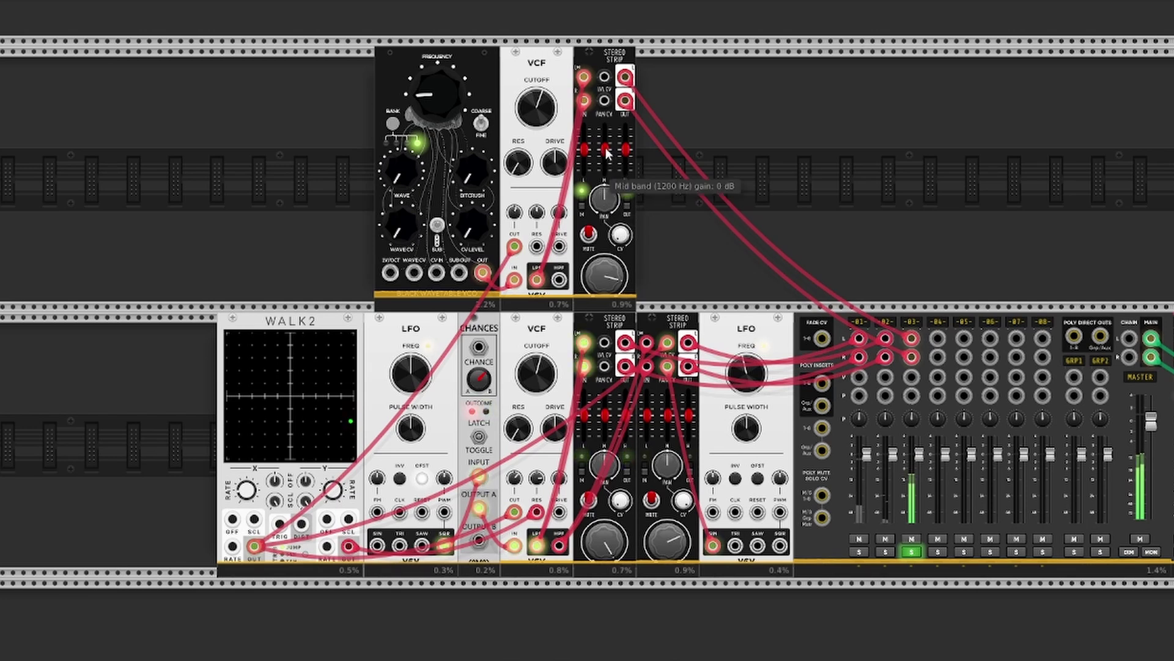
click(913, 552)
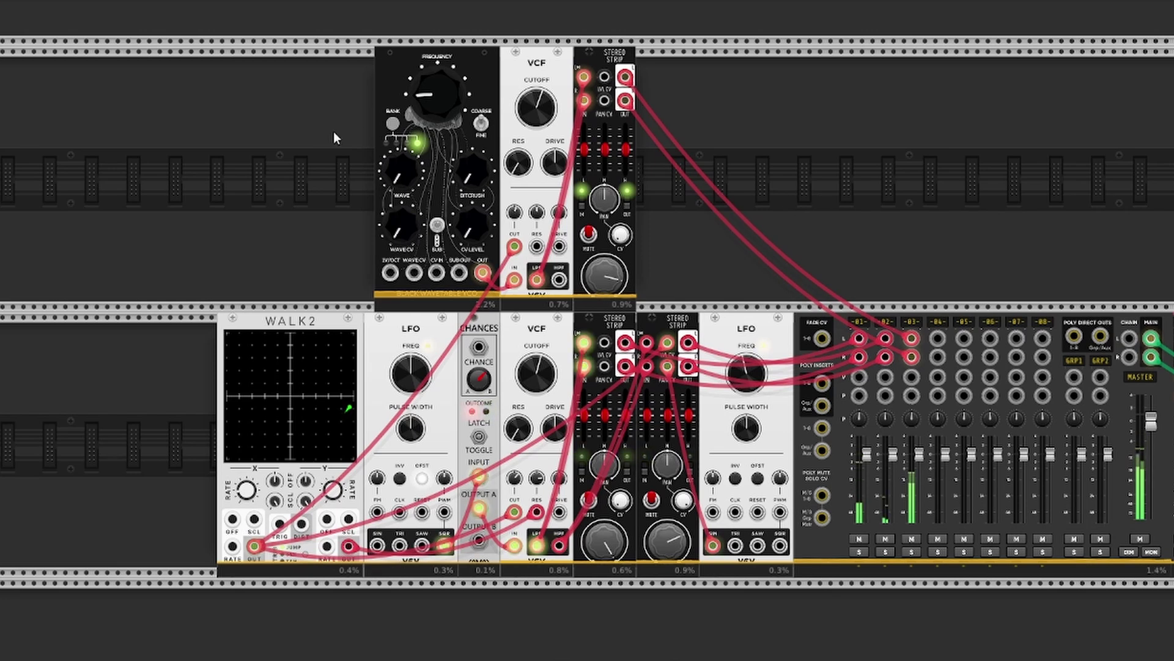
- Select the upper VCO, VCF and Stereo Strip together and move them into line with WALK2's outer edge
drag(336, 136, 463, 238)
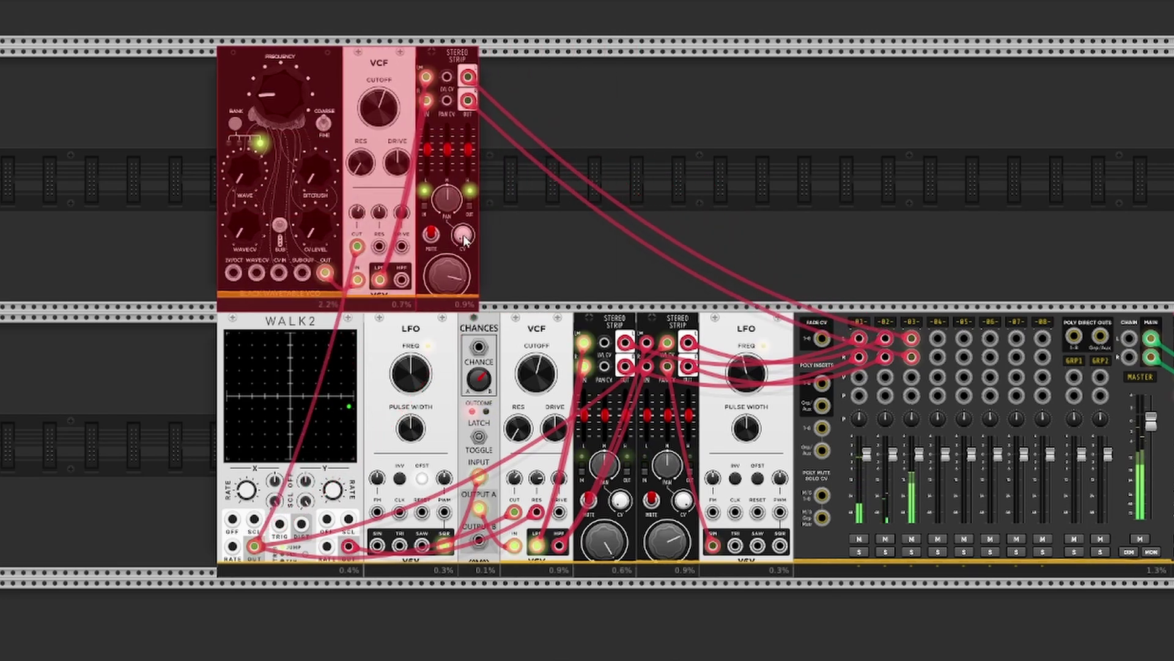
click(732, 201)
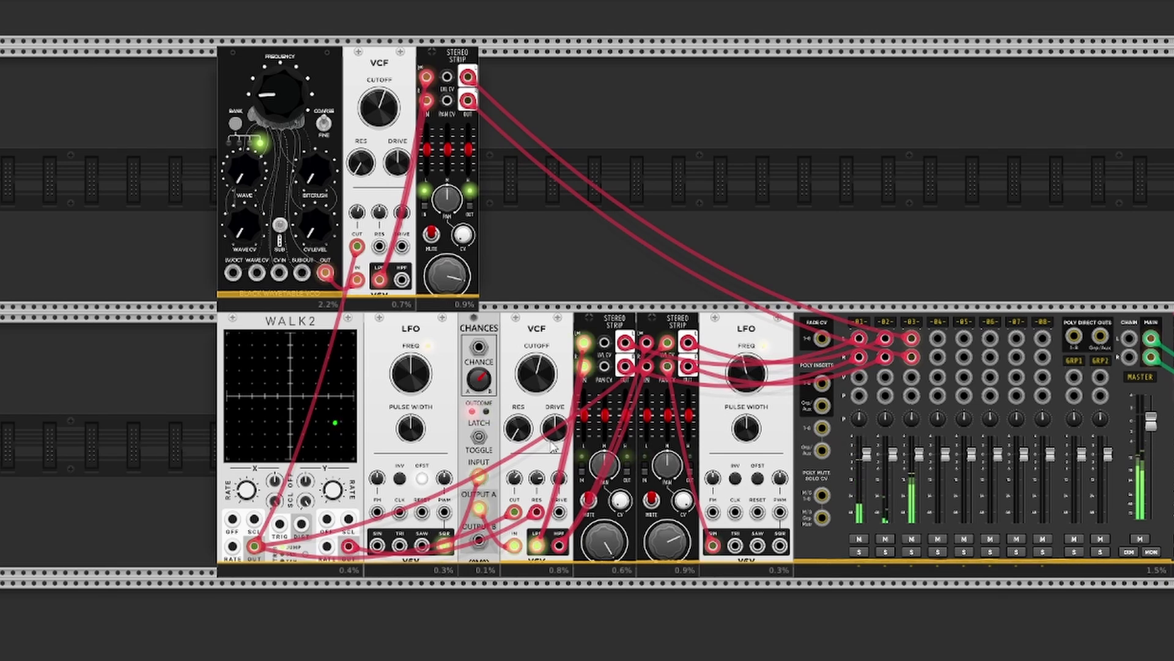
- Add a VCA to the upper row, search the module browser for "att", and place a Dual Atenuverter near the VCA
right_click(593, 188)
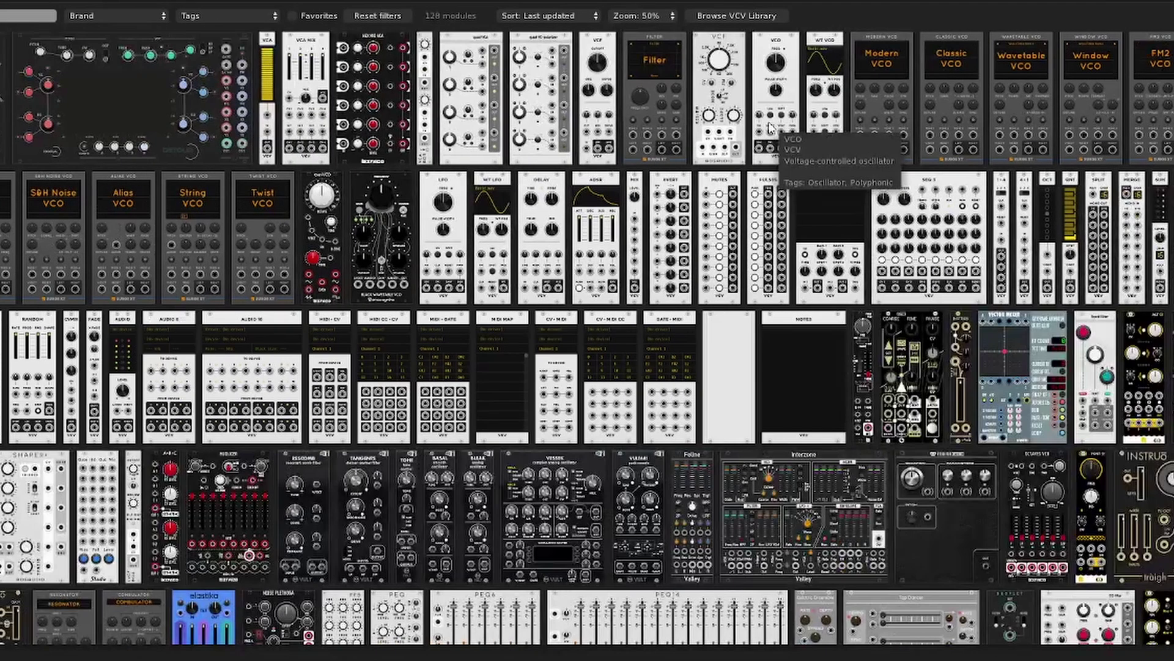
click(267, 110)
drag(627, 143, 761, 148)
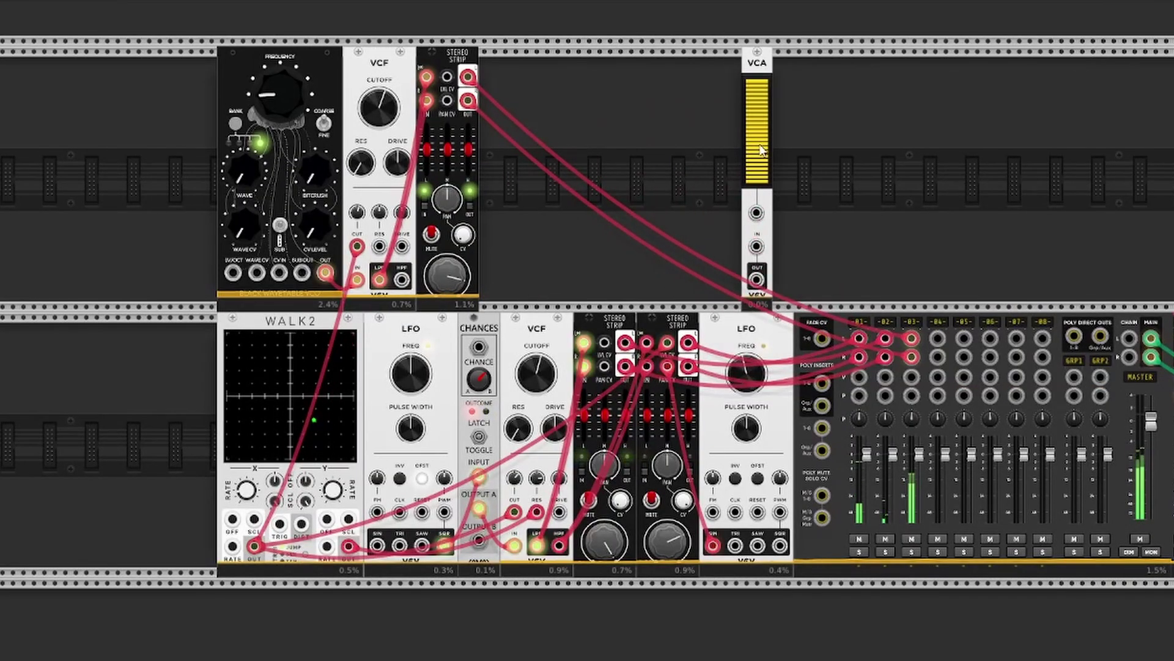
right_click(564, 137)
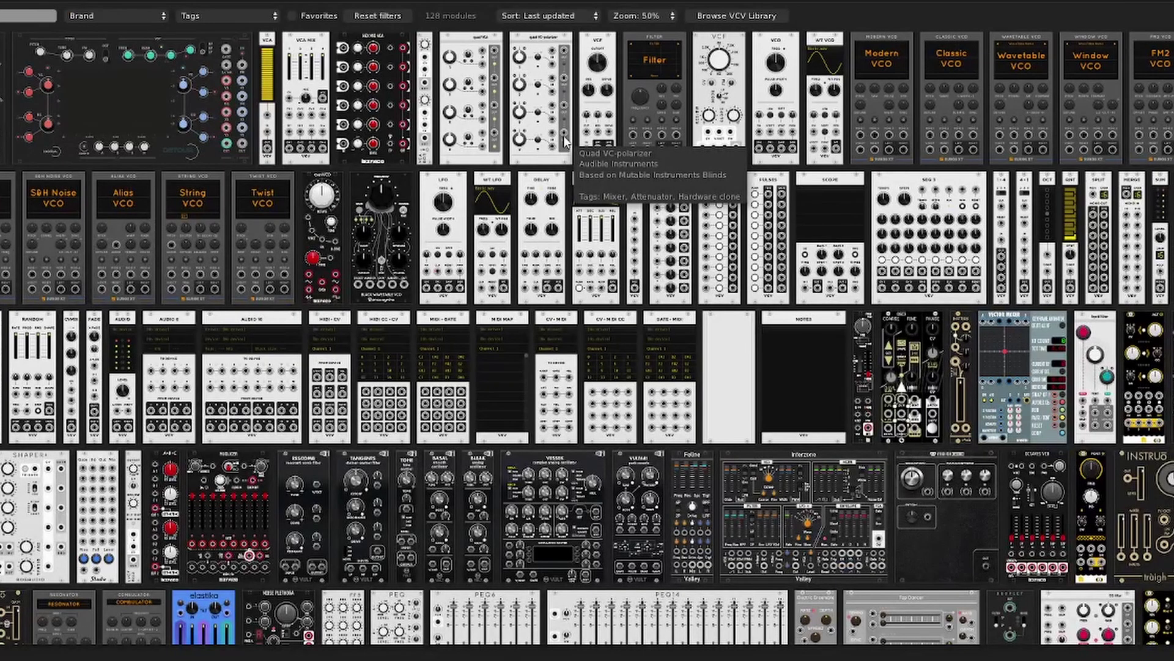
text(att)
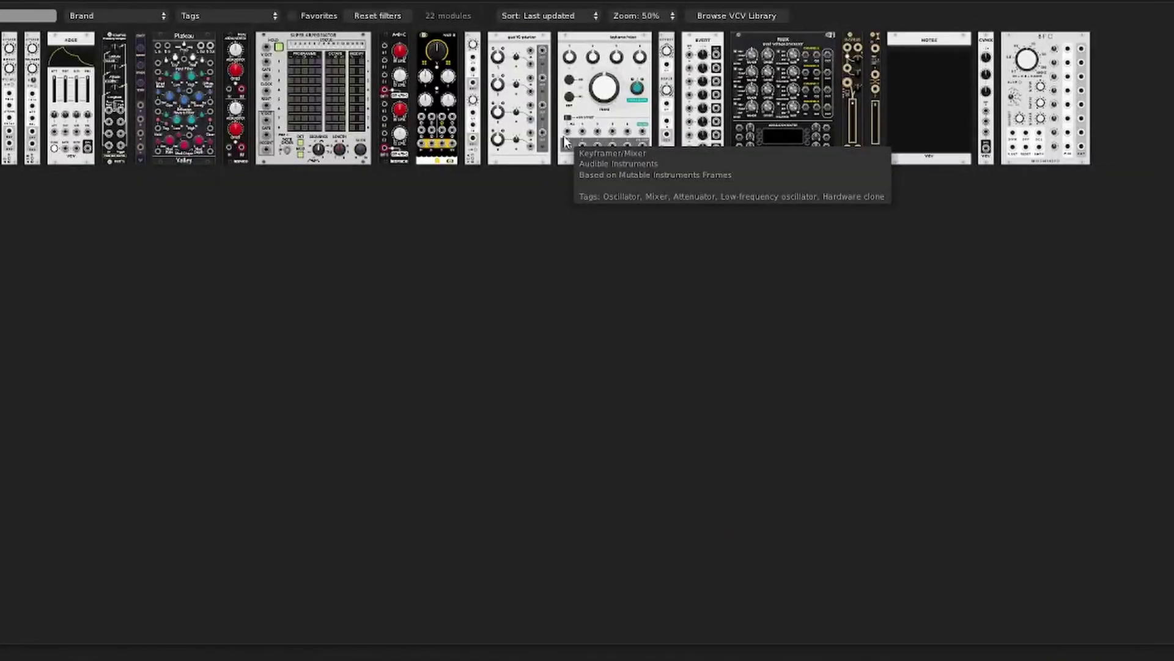
drag(385, 58, 684, 166)
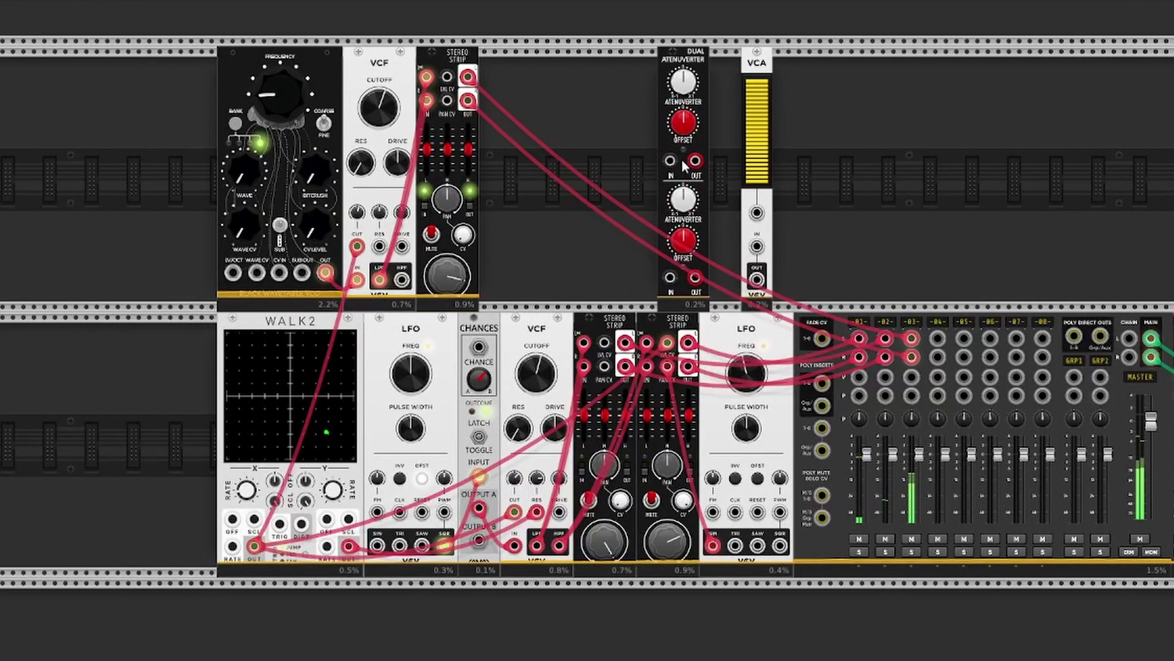
- Mute mixer channels 1 and 2 and patch Chances' output A into the Dual Atenuverter's first input
click(862, 540)
click(883, 541)
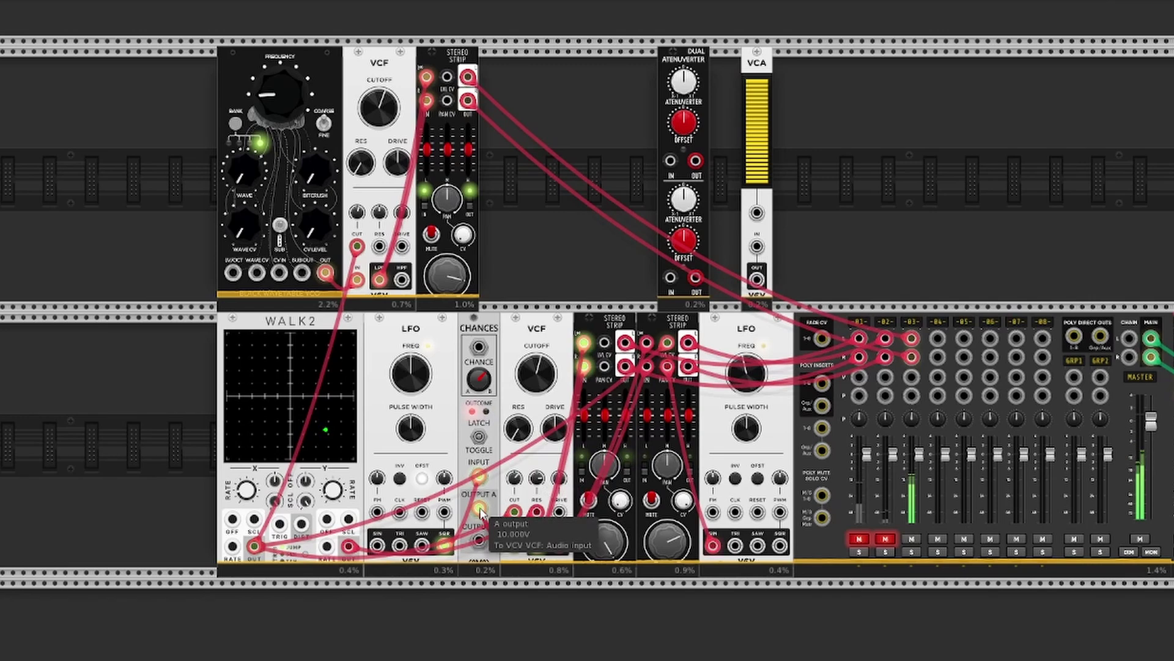
drag(670, 161, 479, 507)
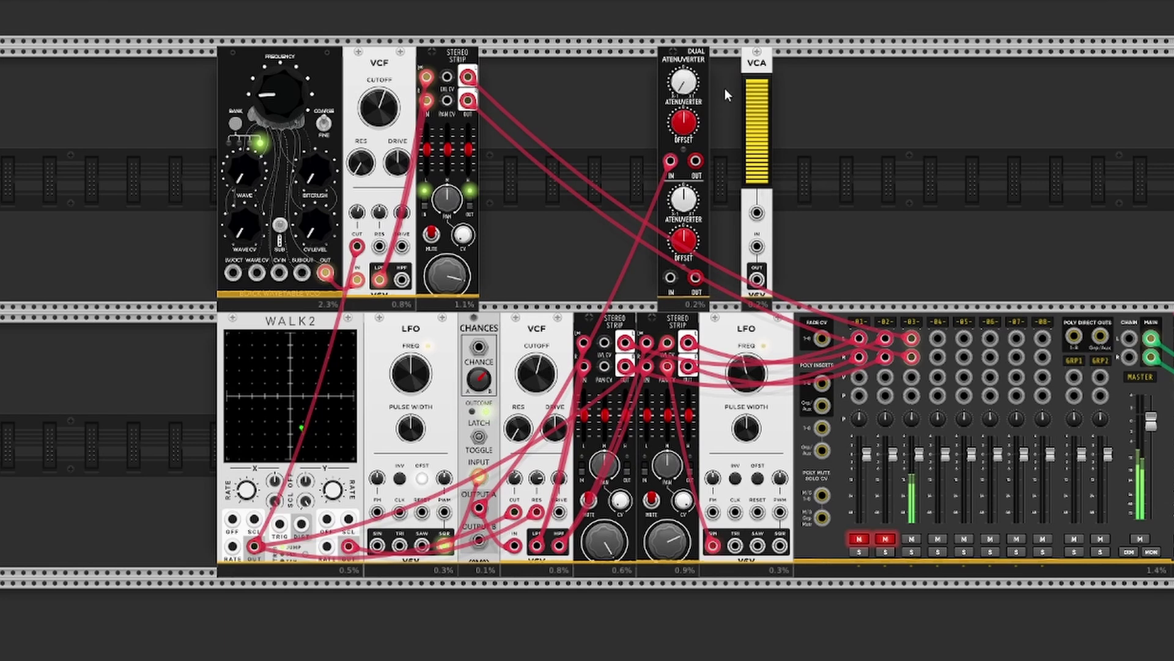
- Patch the Dual Atenuverter's first output to the VCA's CV input and the first LFO's square output to its audio input, resetting channel 1 gain to 0
drag(695, 161, 756, 246)
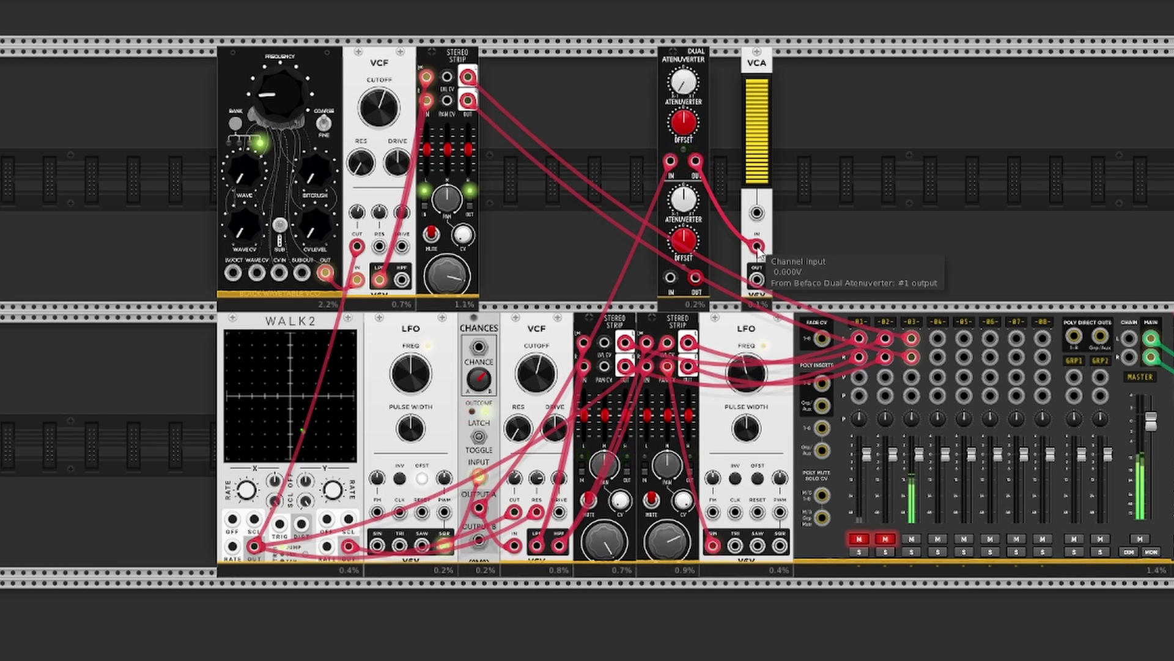
mouse_move(684, 122)
mouse_down()
mouse_move(684, 98)
mouse_move(684, 141)
mouse_up()
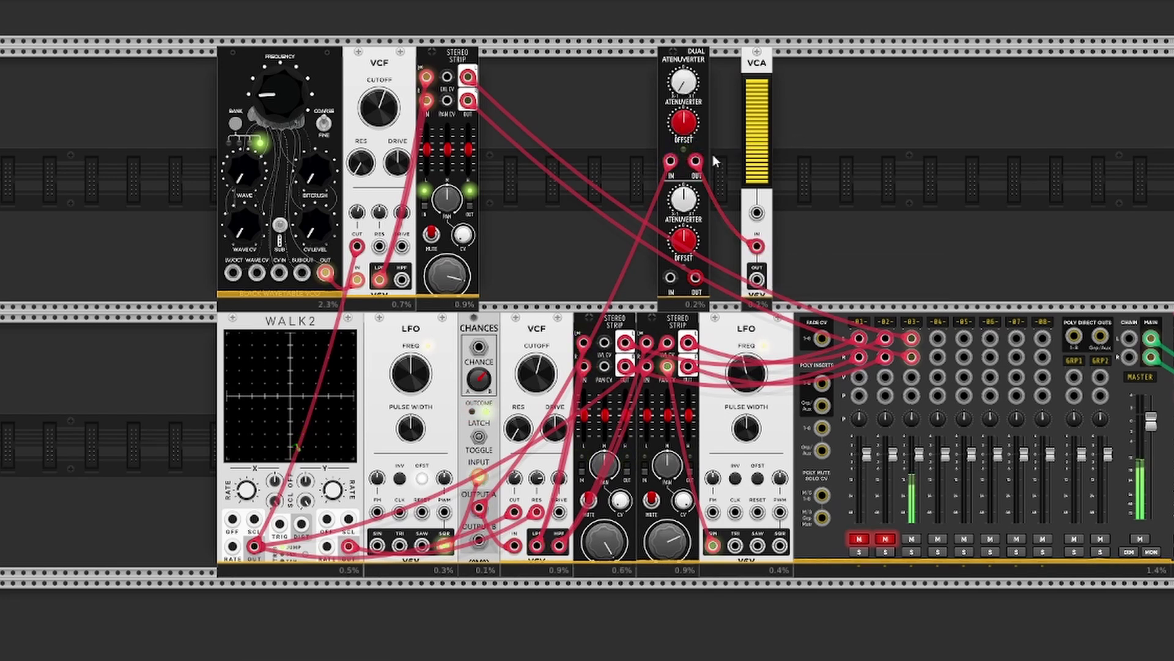
drag(756, 246, 757, 212)
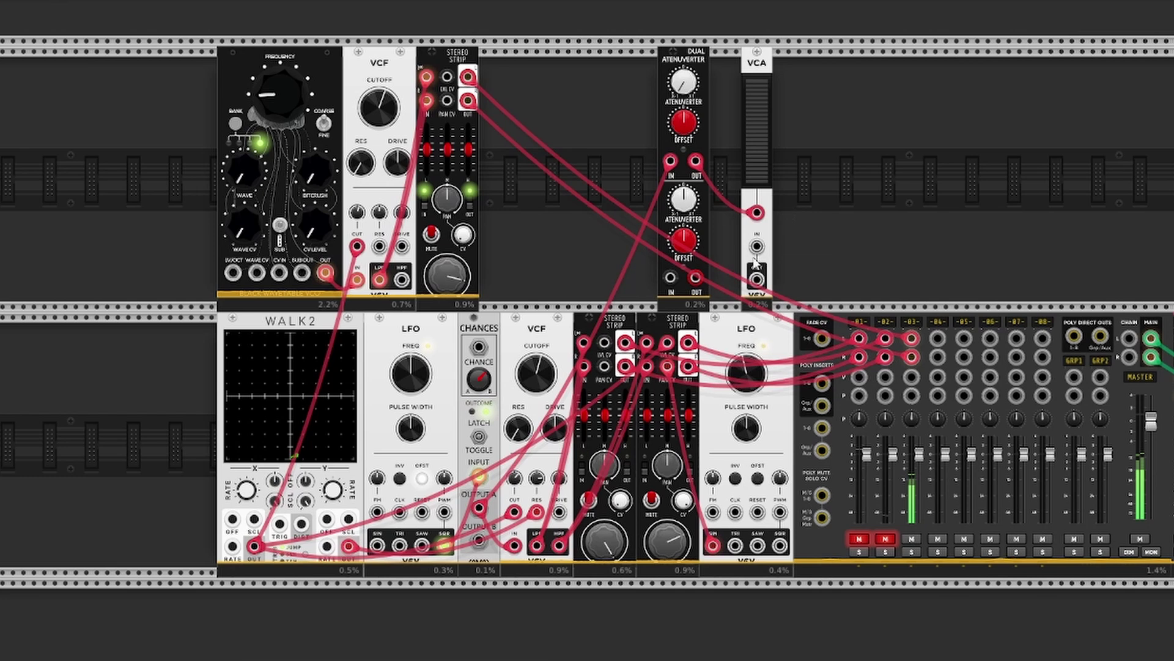
drag(758, 248, 452, 551)
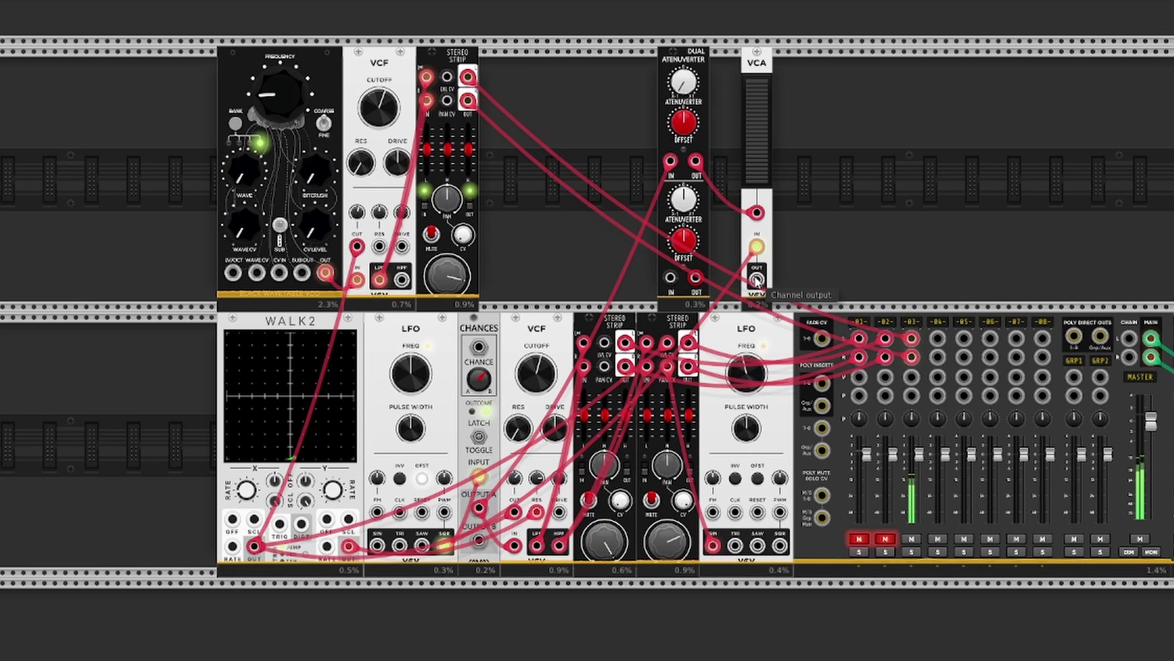
double_click(683, 82)
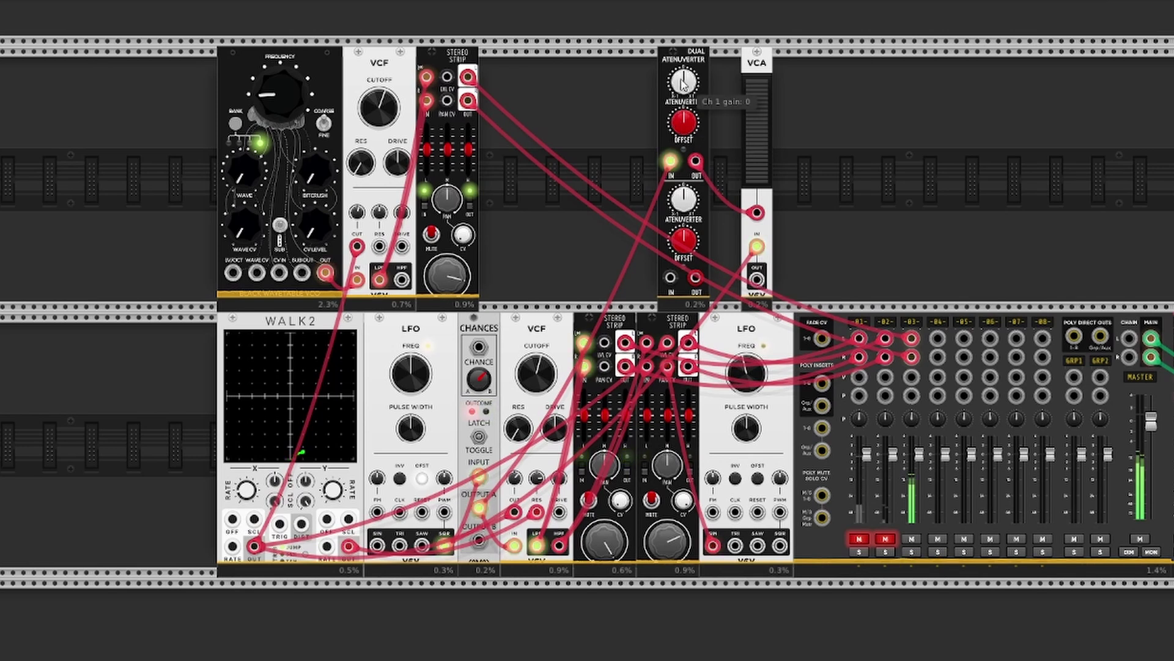
- Try raising the Dual Atenuverter's first-channel offset, and disconnect its Chances input cable and its output cable to the VCA
drag(683, 125, 683, 42)
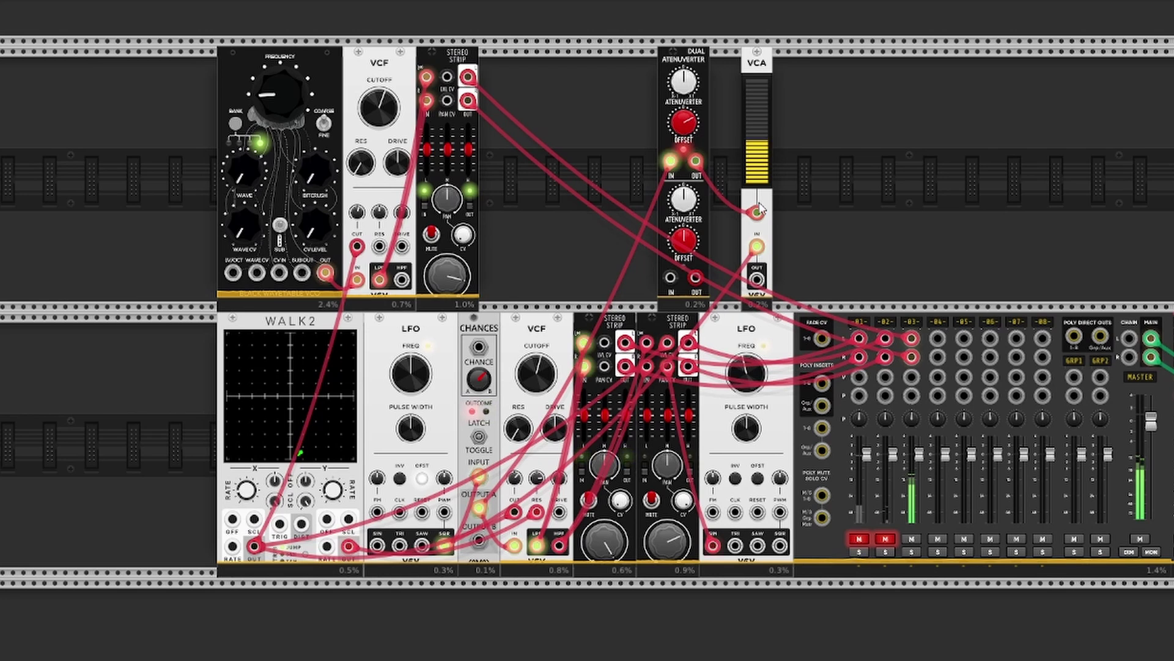
mouse_move(759, 211)
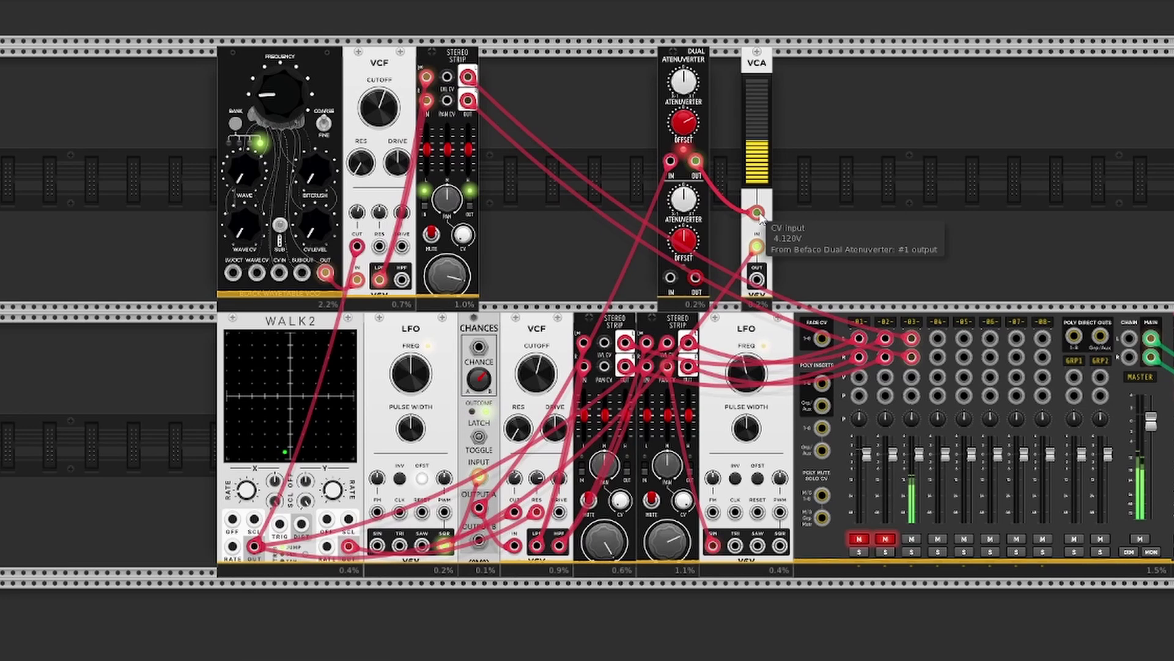
mouse_move(670, 175)
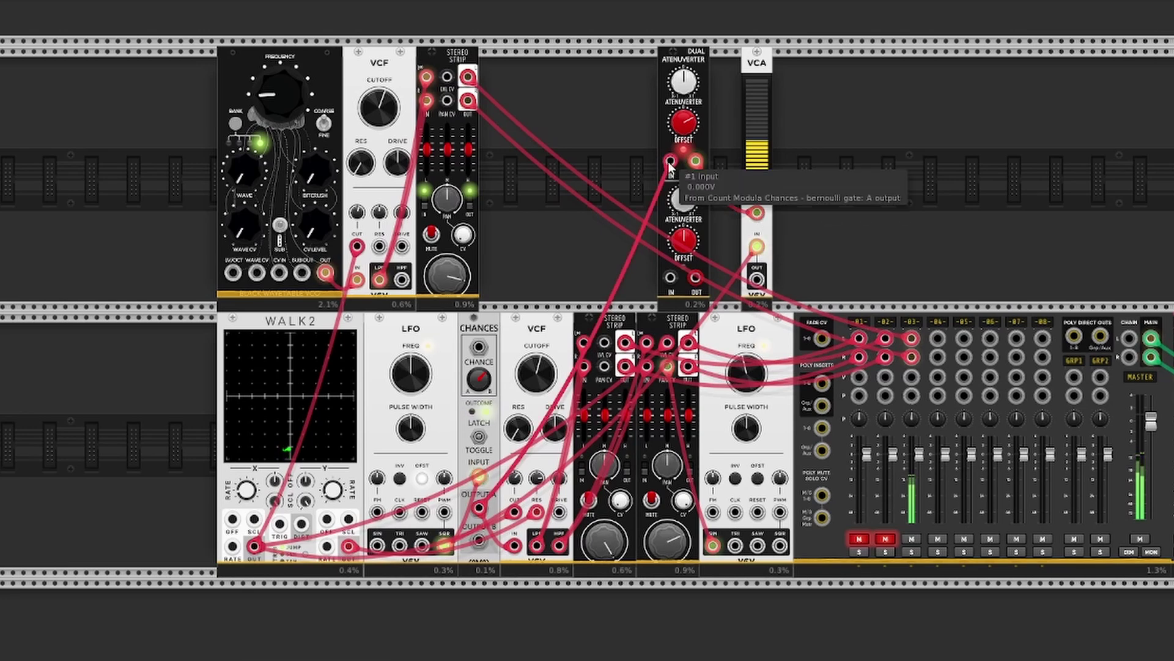
drag(669, 161, 587, 149)
drag(697, 161, 775, 241)
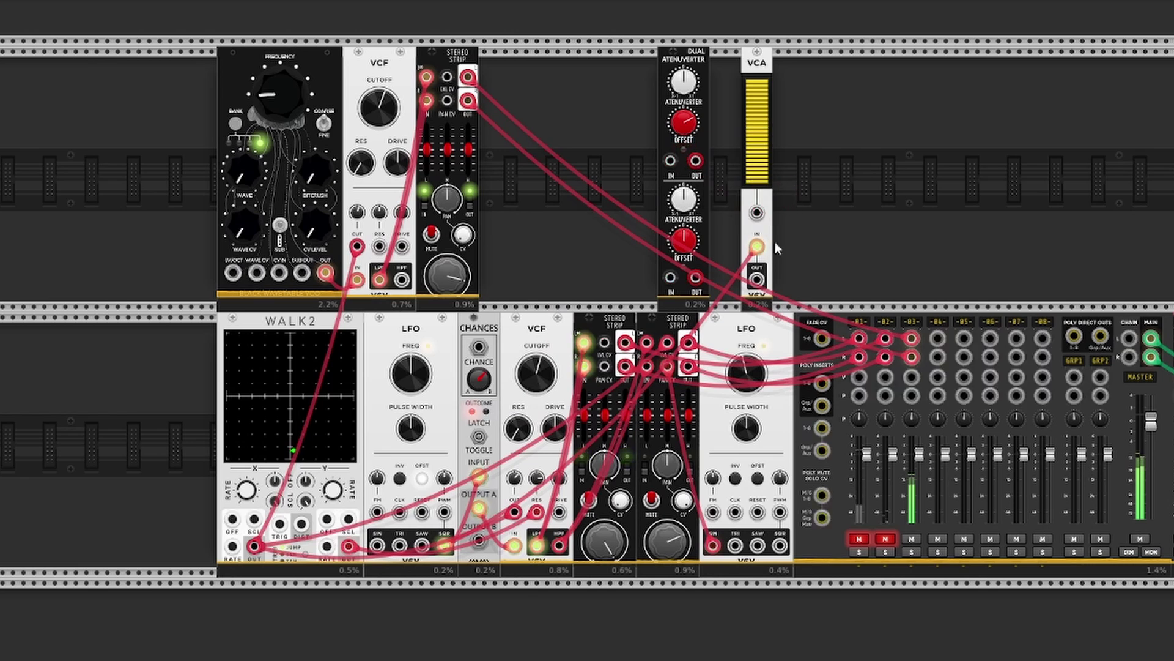
- Patch the VCA's output to the upper Stereo Strip's level input and unmute mixer channels 1 and 2
drag(757, 280, 447, 77)
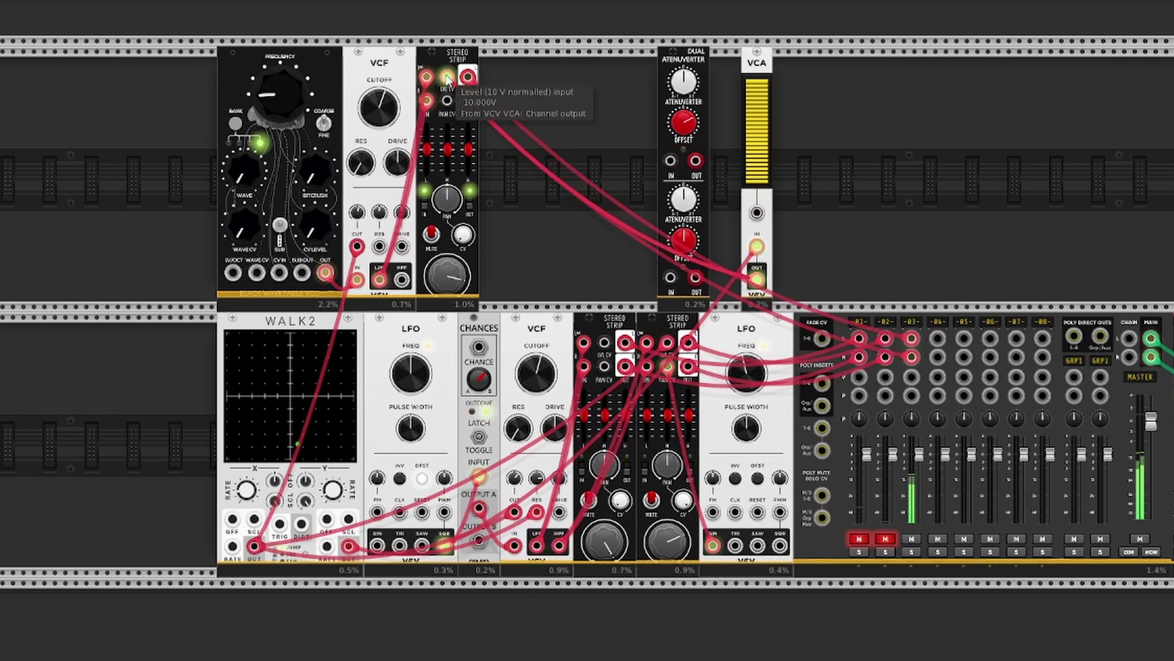
click(859, 538)
click(885, 538)
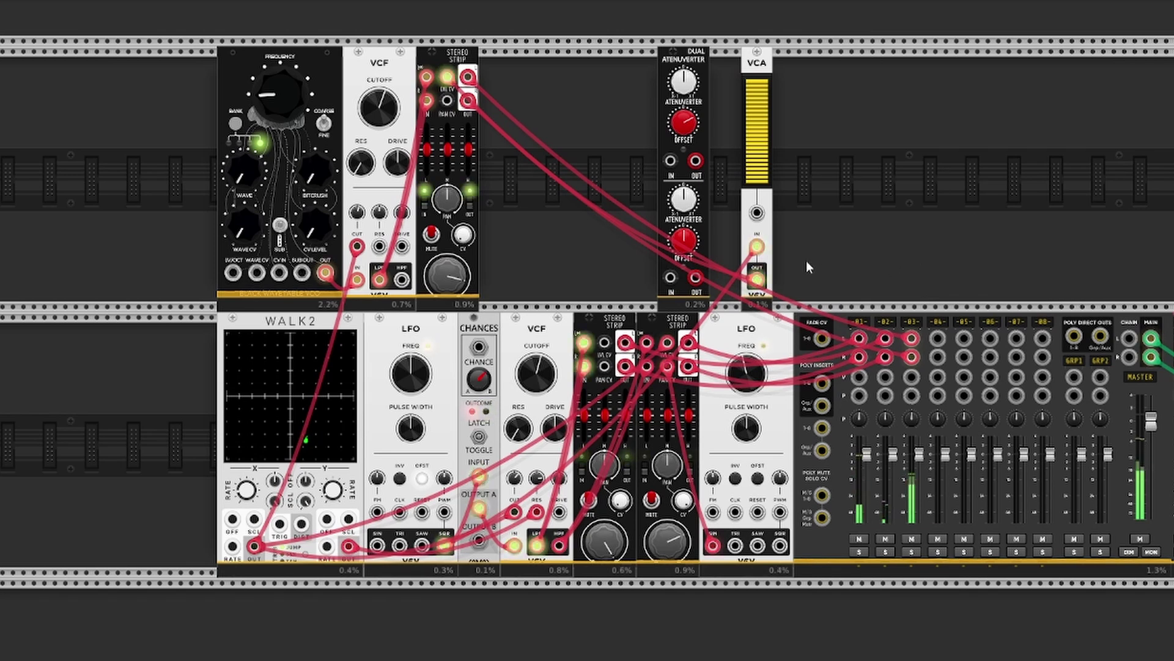
- Move the VCA further away along the upper row and delete the Dual Atenuverter
mouse_move(757, 91)
drag(756, 91, 876, 131)
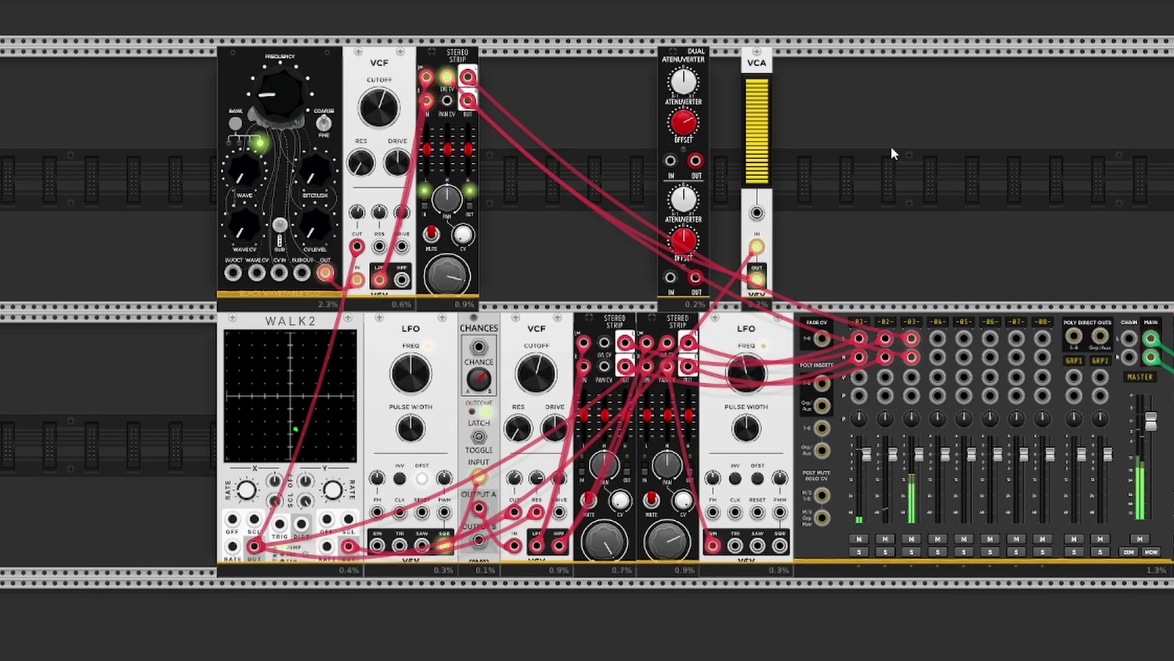
drag(759, 83, 865, 84)
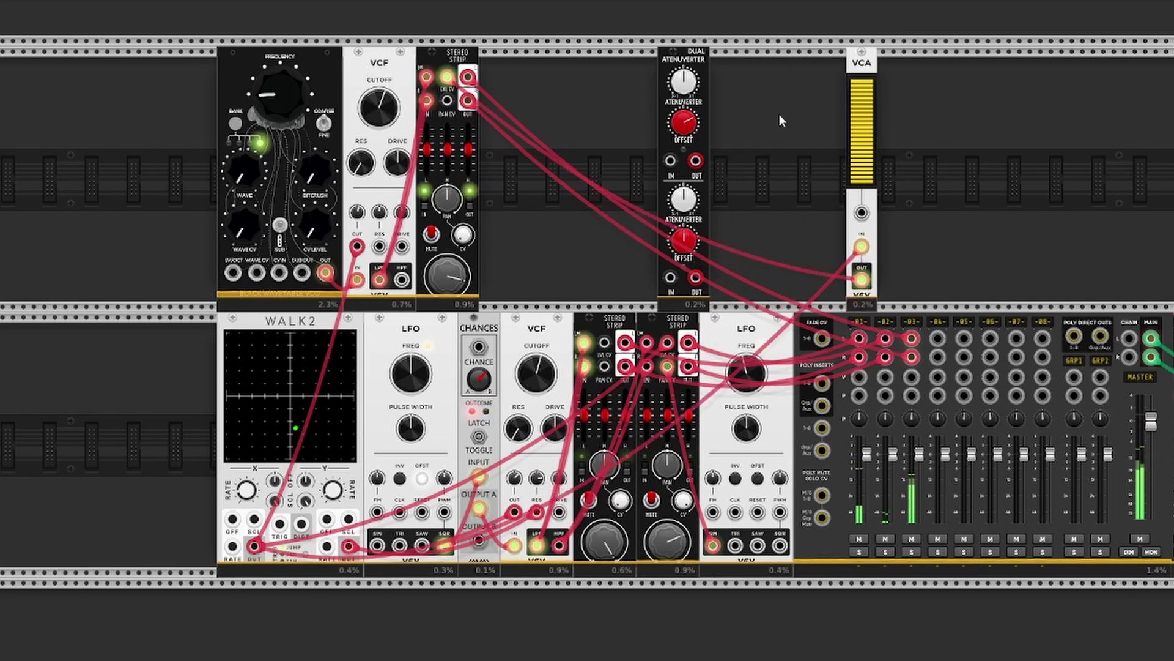
drag(745, 113, 648, 139)
key(Delete)
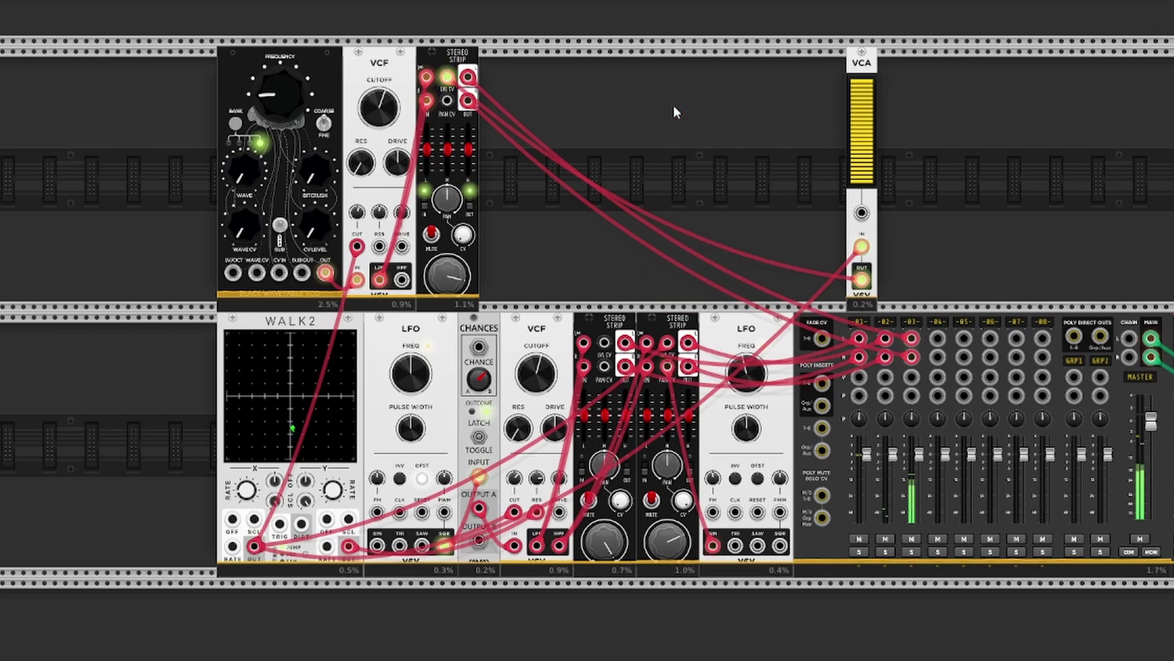
- Search the module browser for "slew", place a Slew Limiter beside the VCA, and route the LFO square signal through it to the VCA's input
right_click(674, 106)
text(slew)
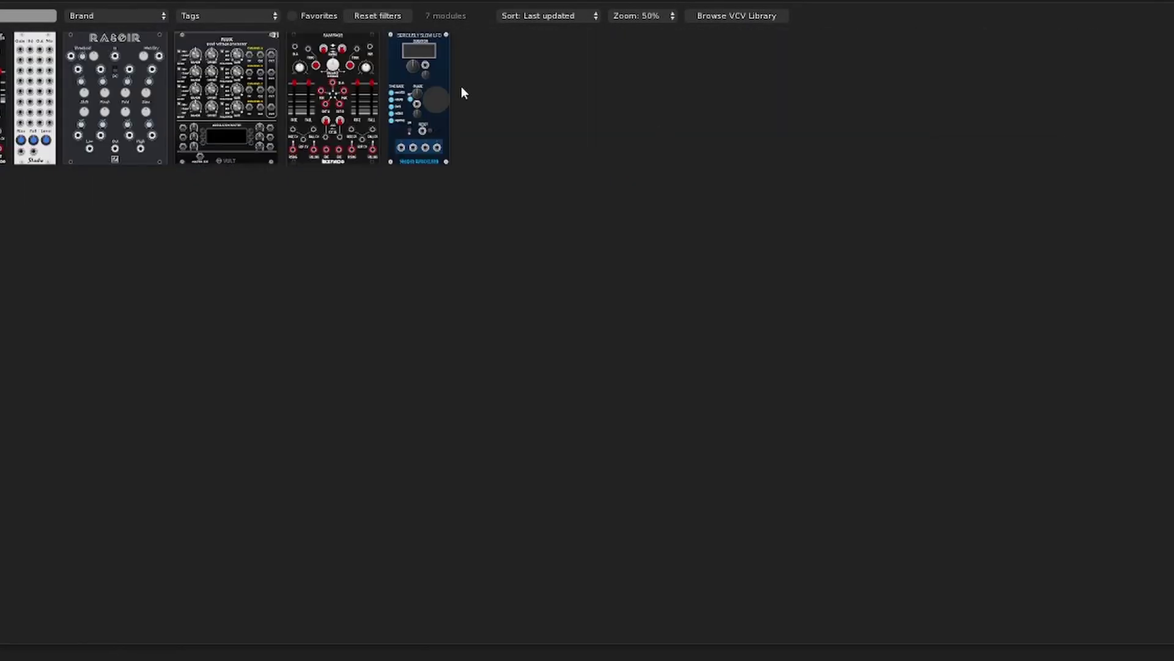
click(3, 95)
drag(702, 223, 862, 246)
- Raise the Slew Limiter's rise time and set its fall time to about 0.43
drag(800, 186, 802, 158)
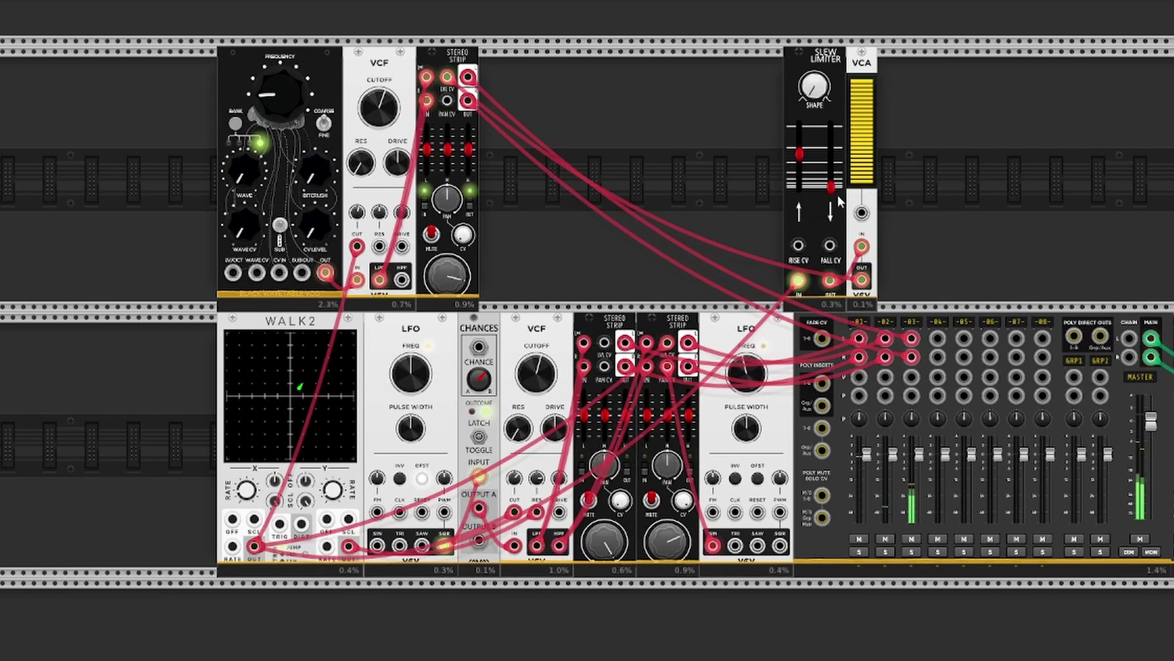
mouse_move(832, 188)
mouse_down()
mouse_move(832, 154)
mouse_move(831, 166)
mouse_up()
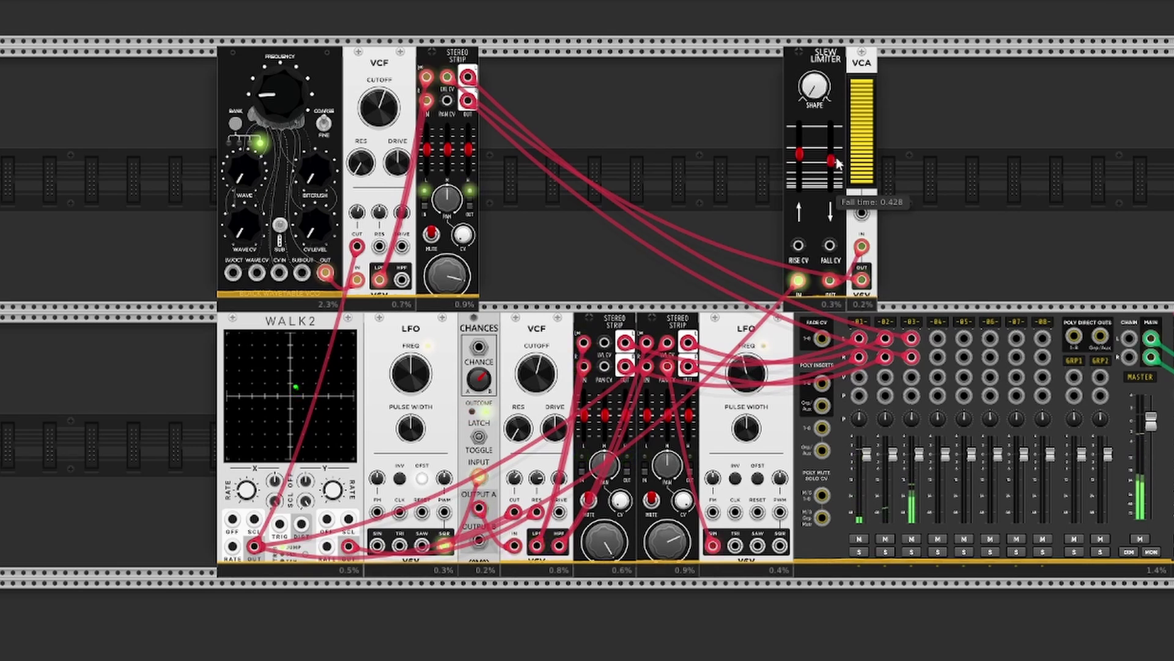
drag(832, 162, 832, 160)
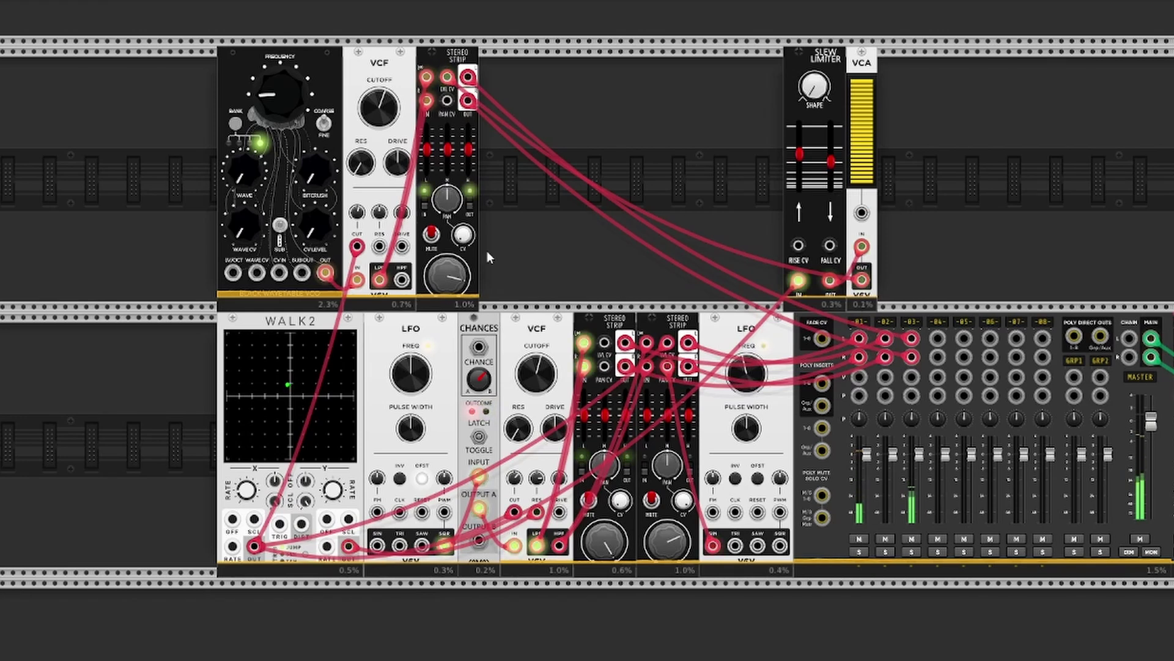
- Move the Slew Limiter and VCA together against the upper Stereo Strip and set that strip's gain to about -5.86 dB
drag(431, 277, 442, 277)
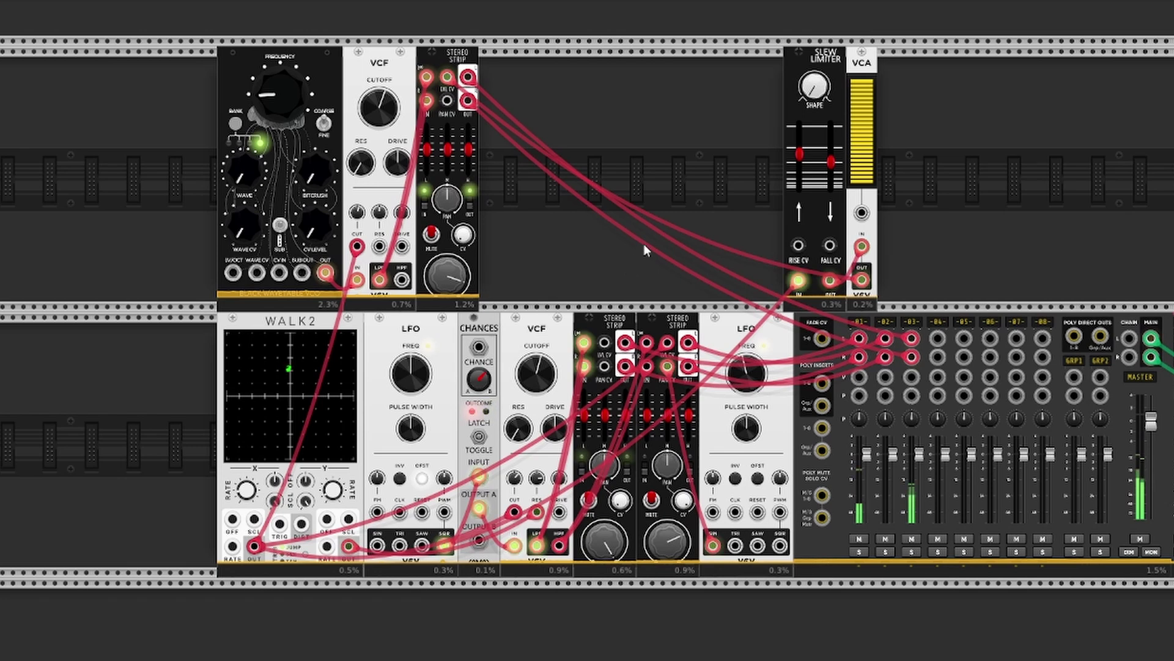
drag(695, 158, 556, 177)
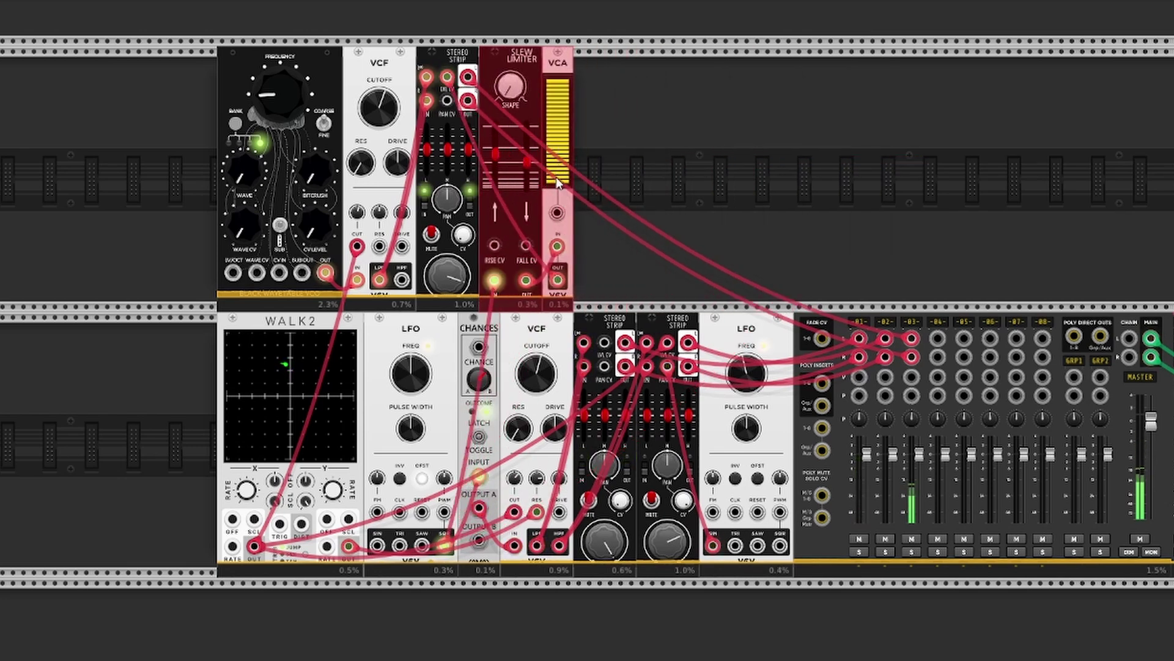
click(671, 164)
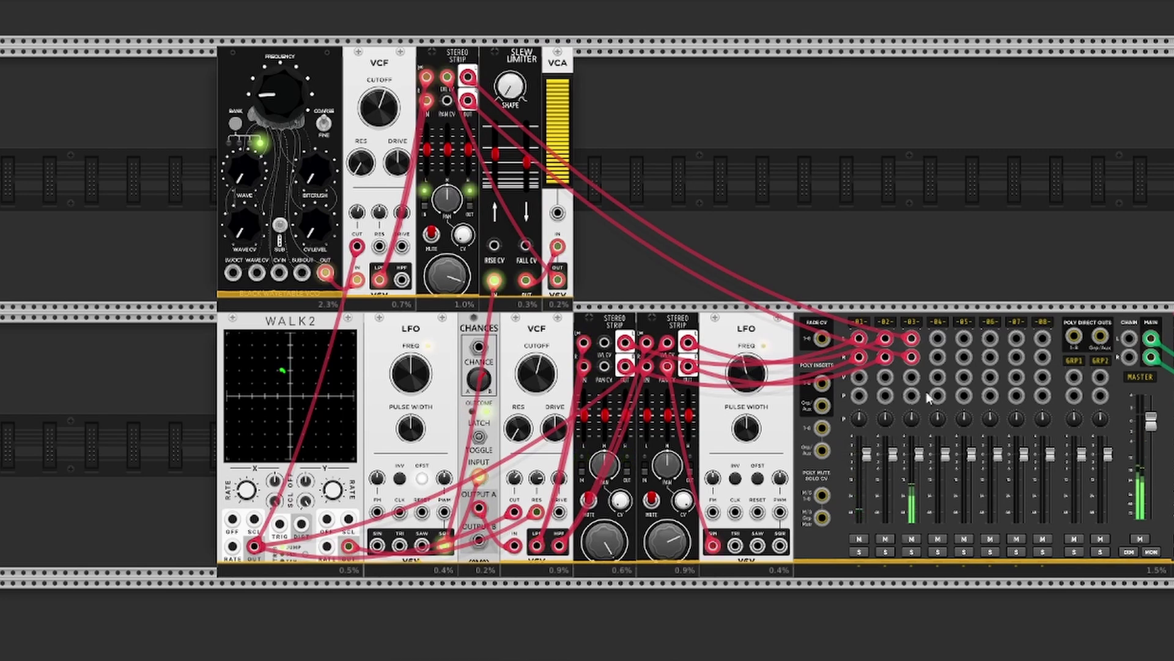
mouse_move(461, 285)
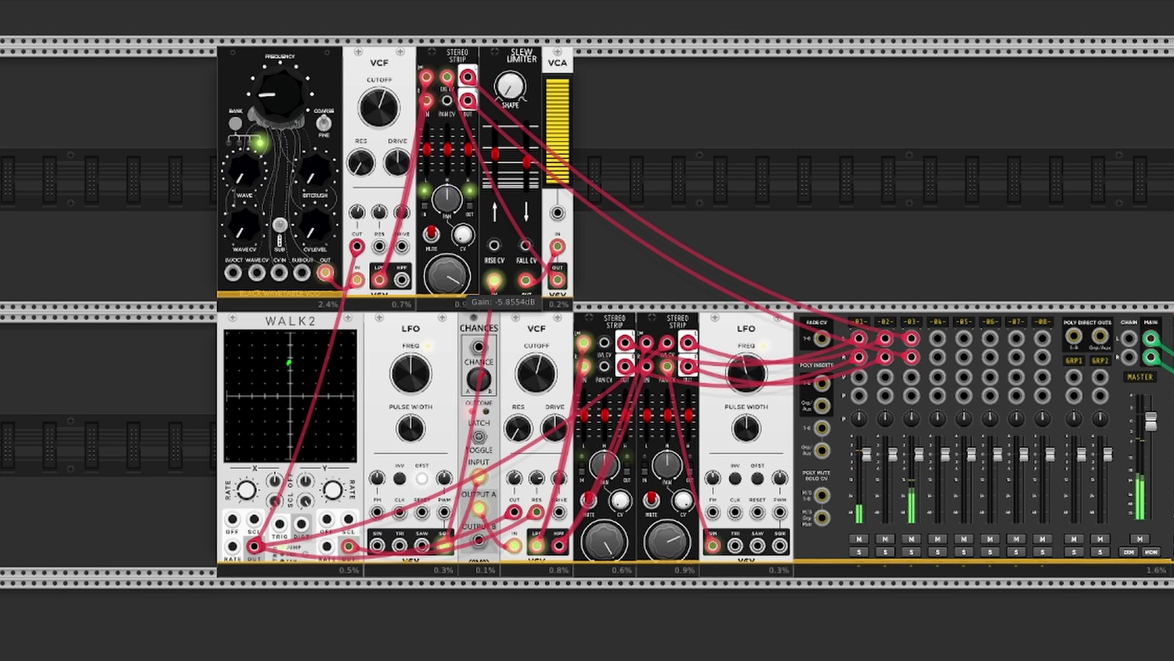
- Fine-tune the Slew Limiter's rise and fall times, with fall at about 0.408, and adjust the upper VCF's cutoff
mouse_move(561, 88)
mouse_move(561, 88)
mouse_down()
mouse_move(562, 181)
mouse_move(562, 90)
mouse_up()
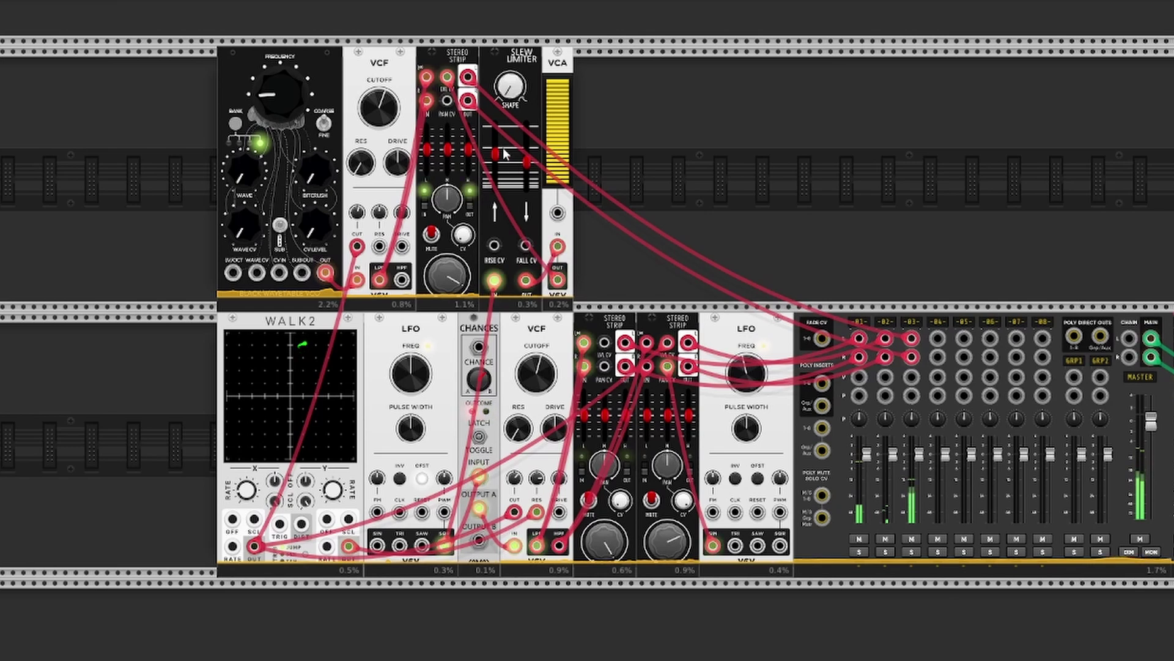
drag(495, 153, 523, 165)
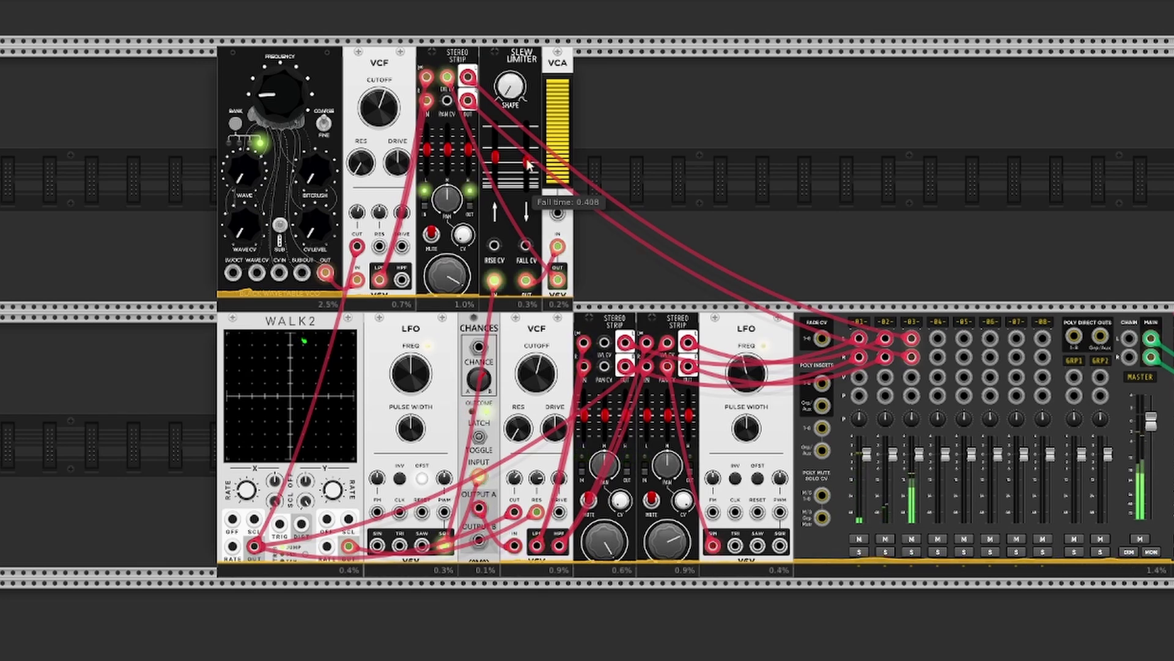
mouse_move(380, 107)
mouse_down()
mouse_move(379, 36)
mouse_move(379, 111)
mouse_up()
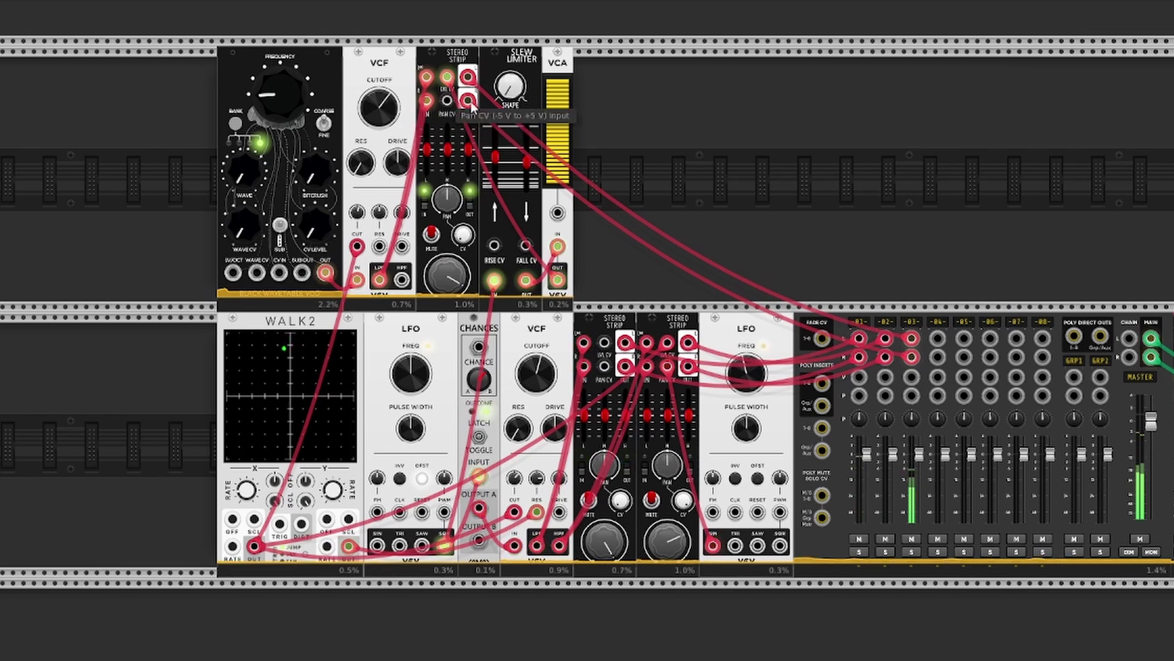
- Select the Slew Limiter and VCA together and delete them from the upper row
drag(612, 90, 533, 139)
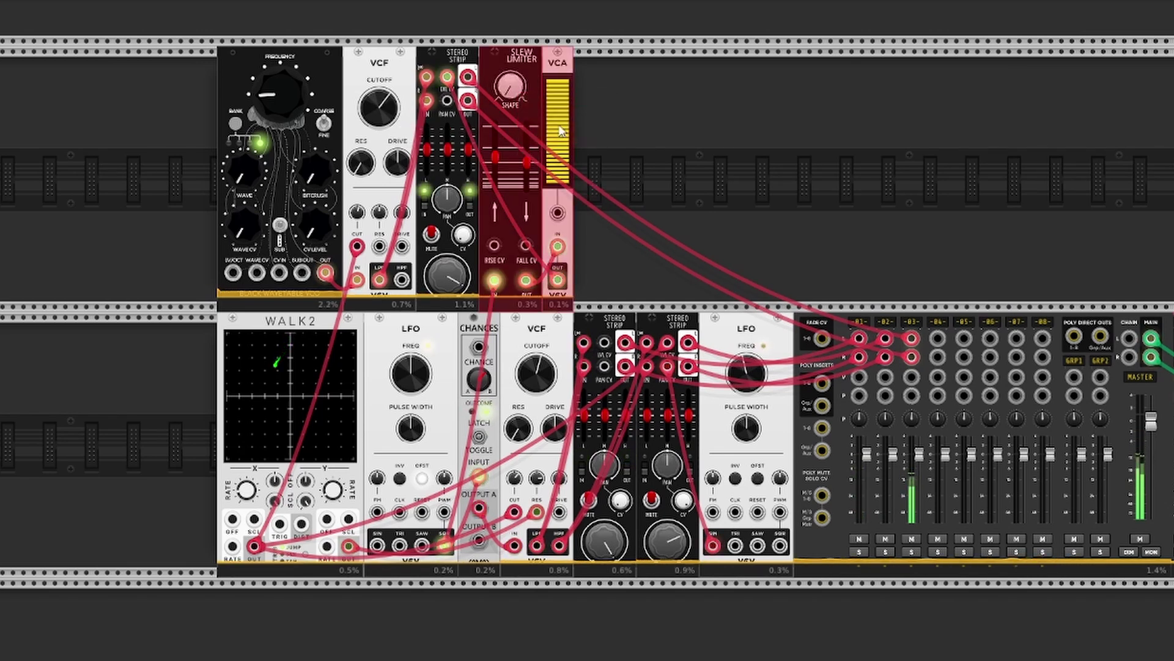
key(Delete)
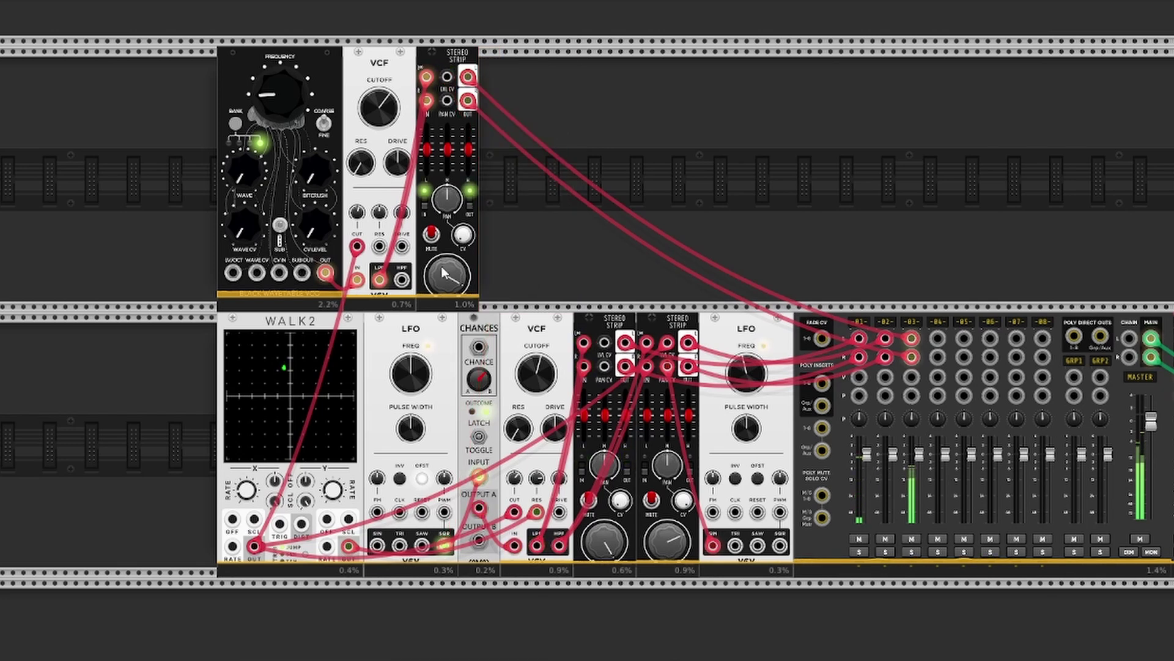
drag(178, 157, 481, 218)
click(484, 148)
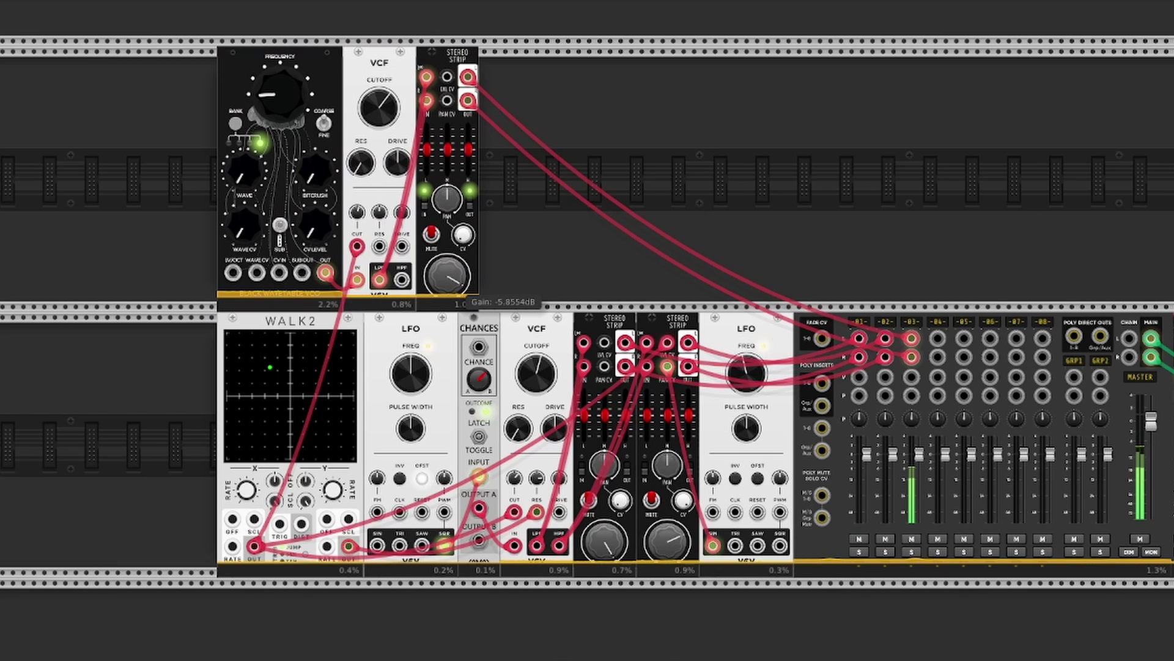
- Lower the upper Stereo Strip's gain slightly and raise the gain of the second Stereo Strip in the lower row
drag(450, 273, 450, 278)
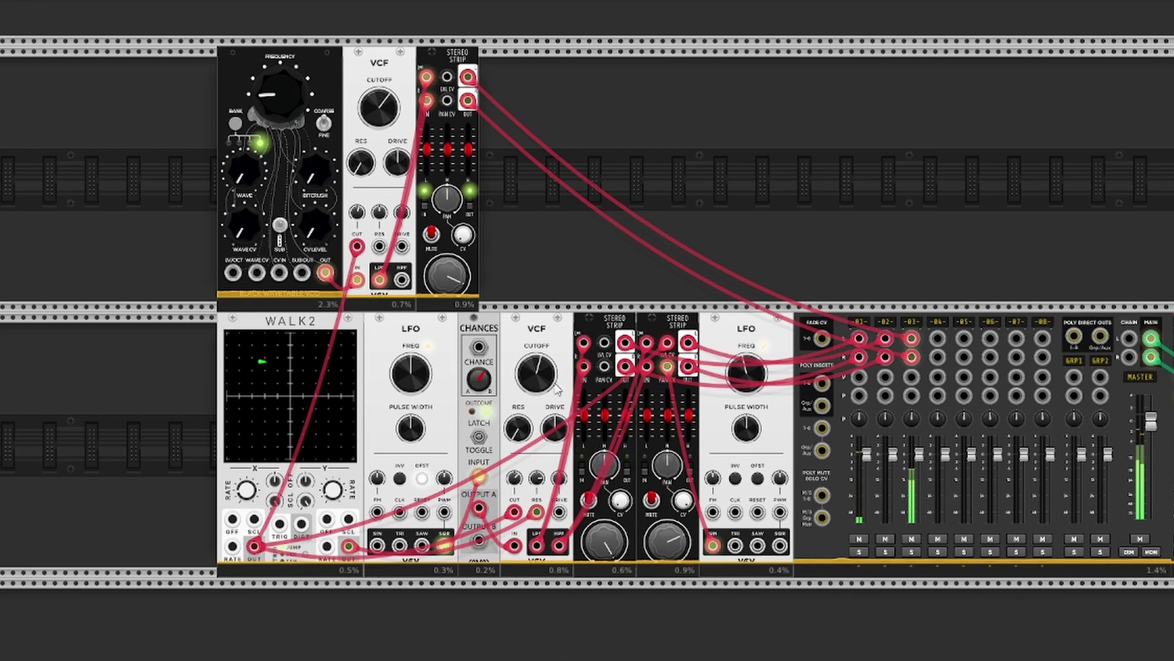
mouse_move(659, 548)
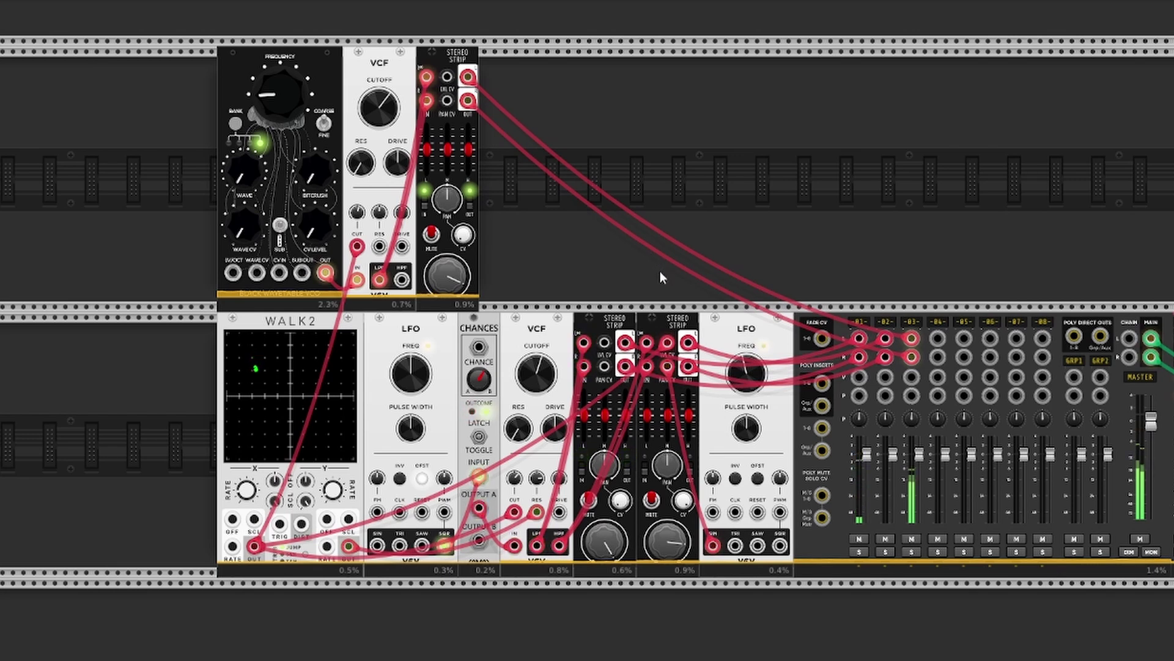
drag(677, 551, 678, 547)
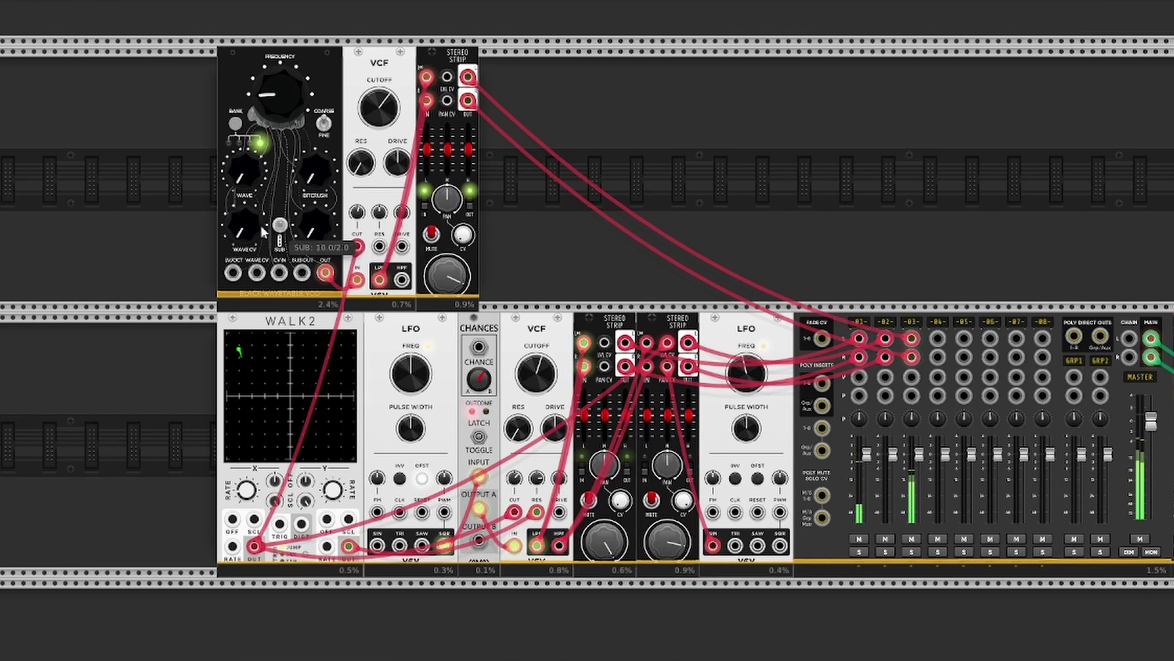
- Search the module browser for "sam" and place a single-channel WALK module directly before the wavetable VCO in the upper row
right_click(675, 219)
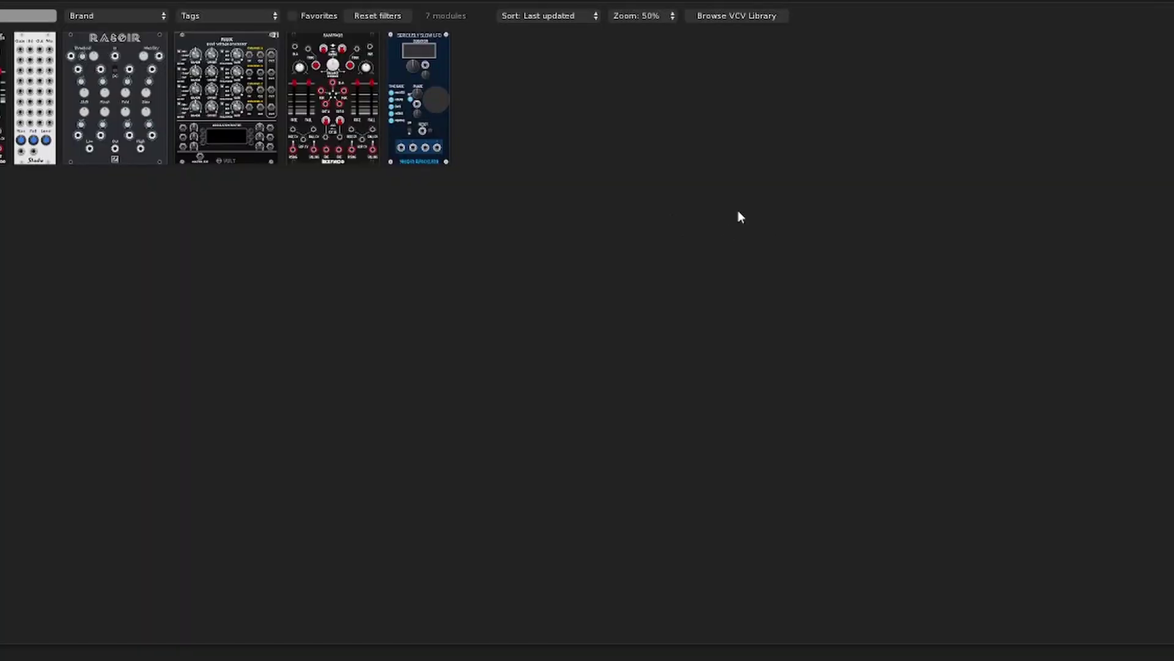
key(BackSpace)
key(BackSpace)
key(BackSpace)
key(BackSpace)
text(sam)
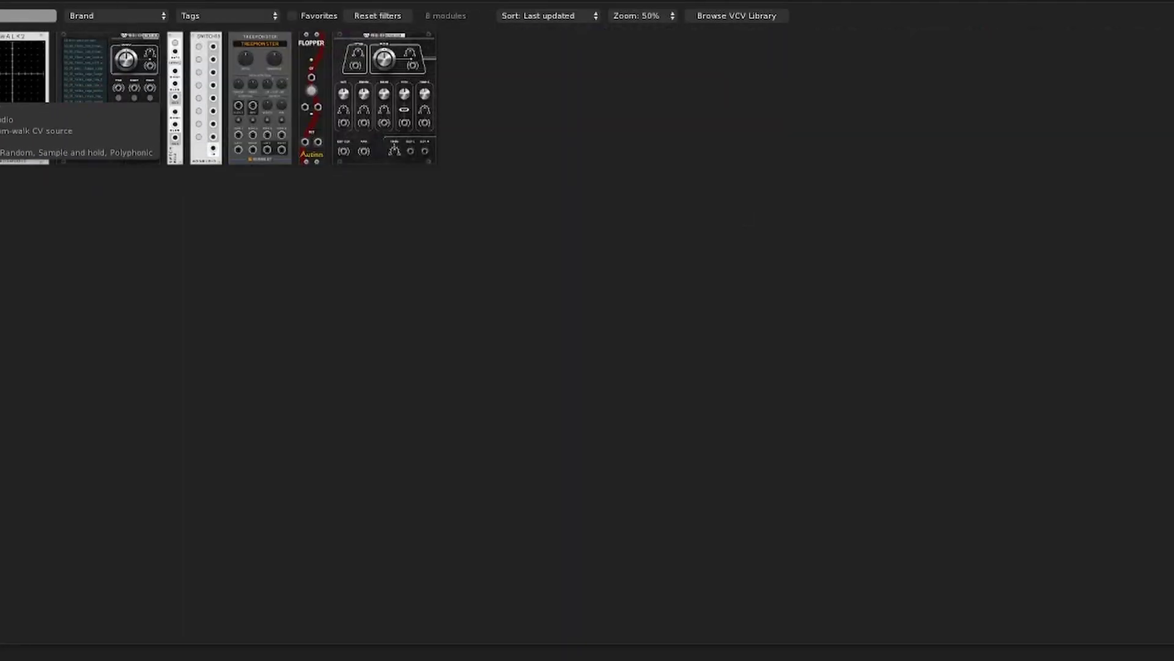
click(175, 98)
drag(171, 183, 214, 182)
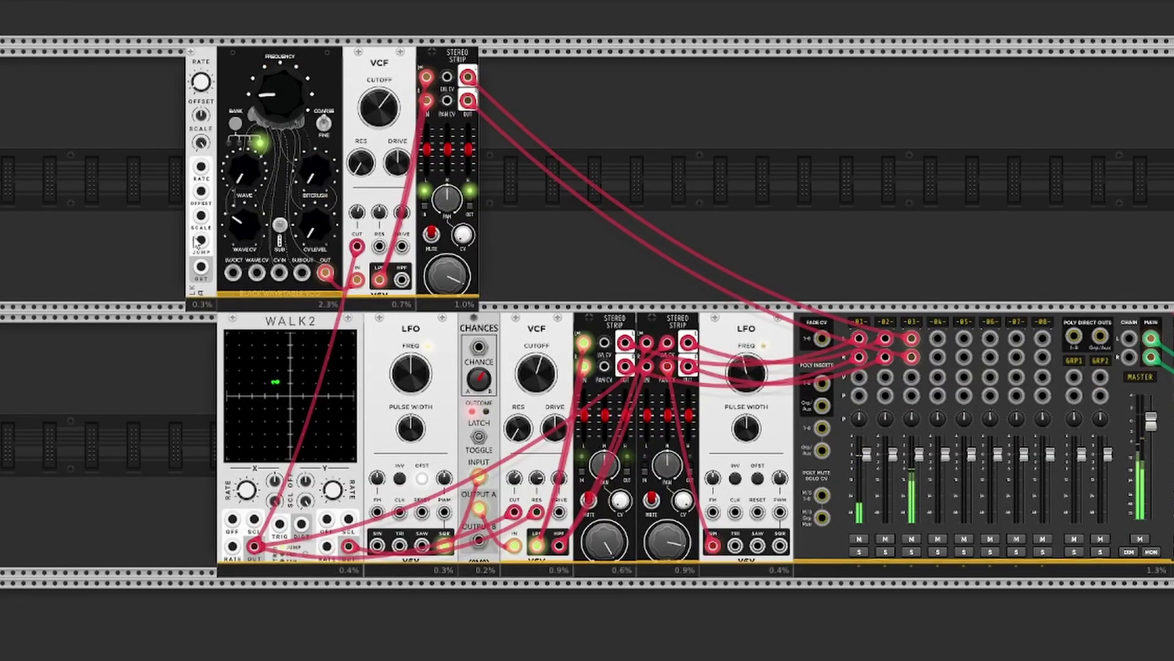
- Patch the WALK's output to the wavetable VCO's Wave CV input and raise the VCO's Wave and Wave CV knobs
drag(202, 267, 256, 273)
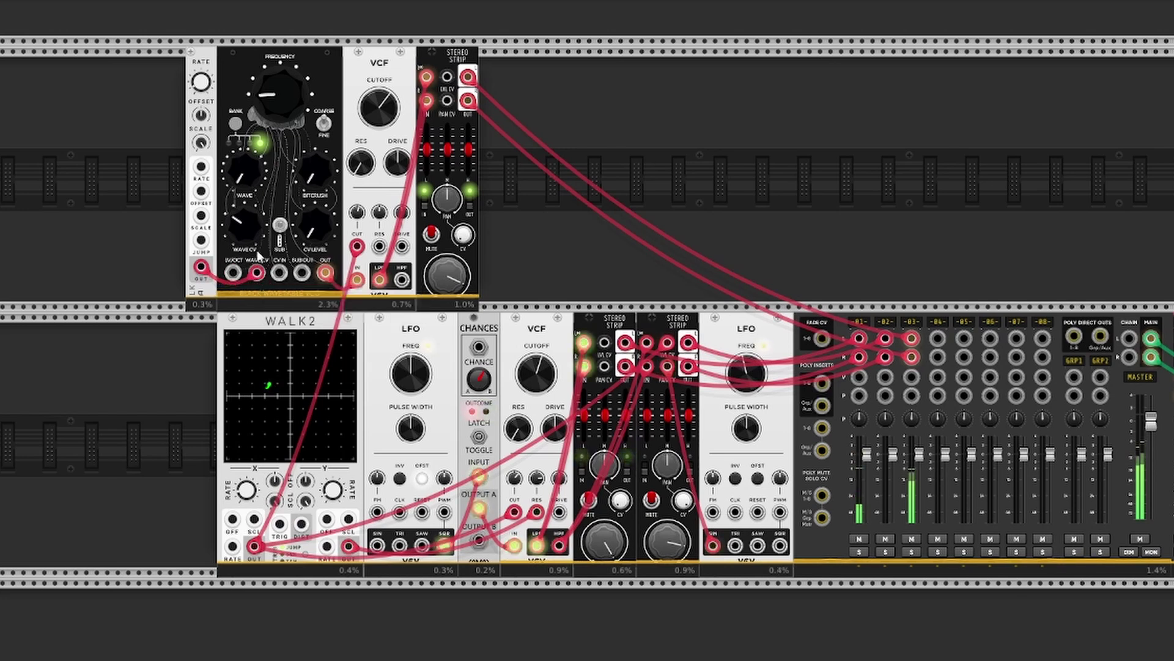
drag(242, 159, 242, 150)
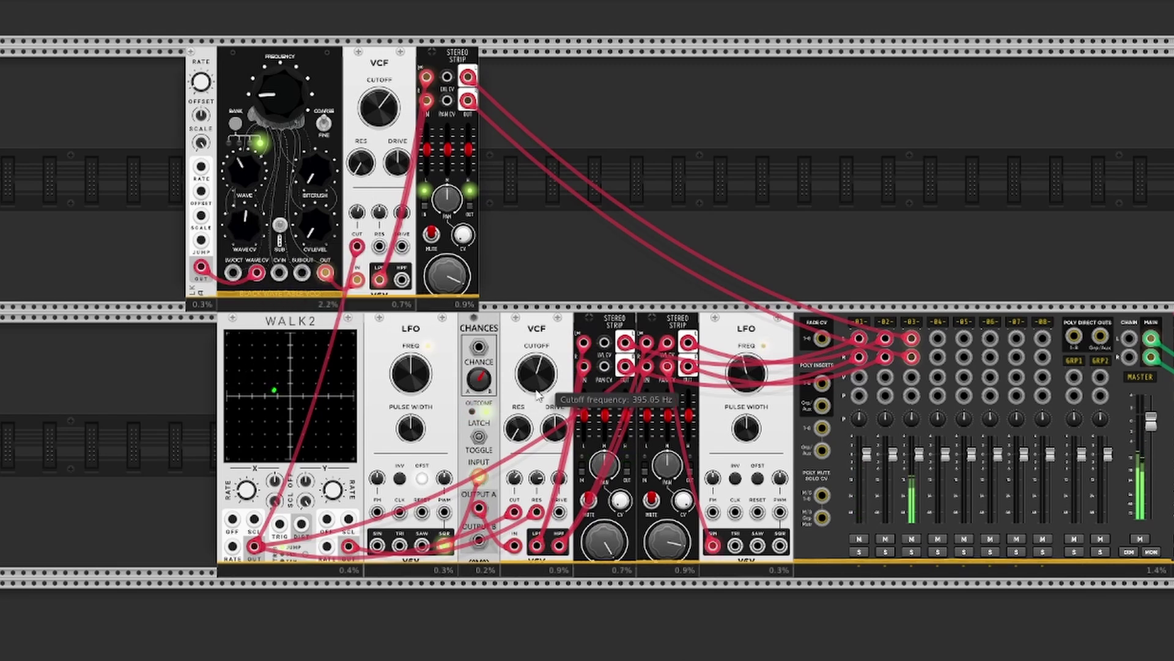
mouse_move(481, 389)
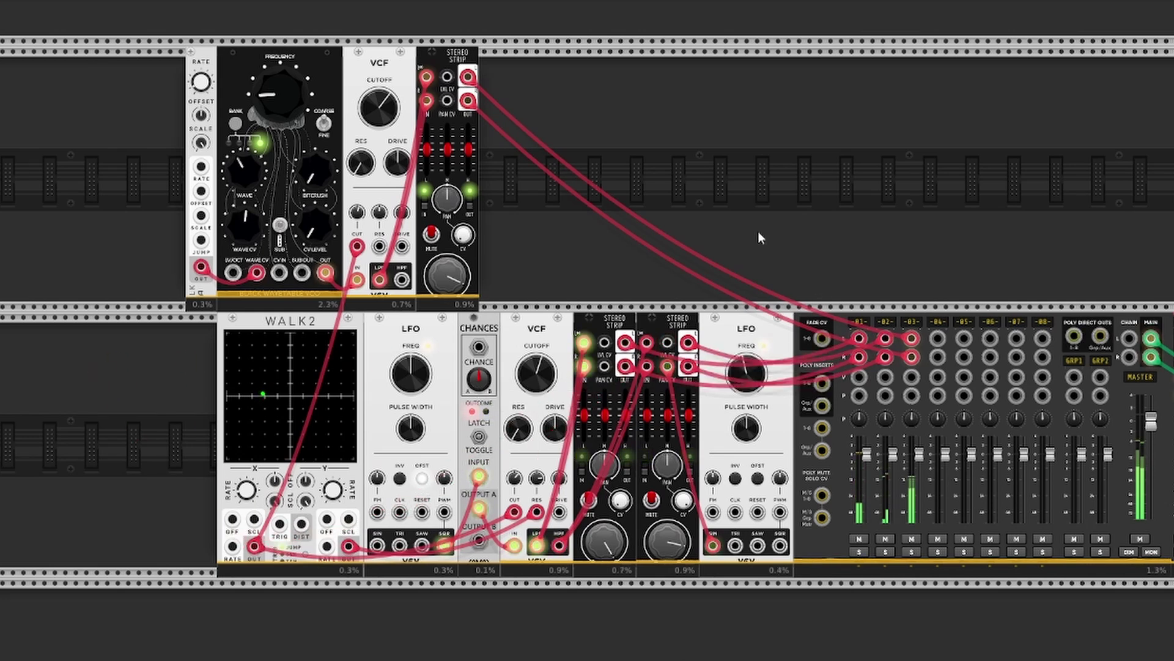
- Add another WALK beside WALK2 in the lower row and patch its output to the second Stereo Strip's pan CV input
right_click(756, 199)
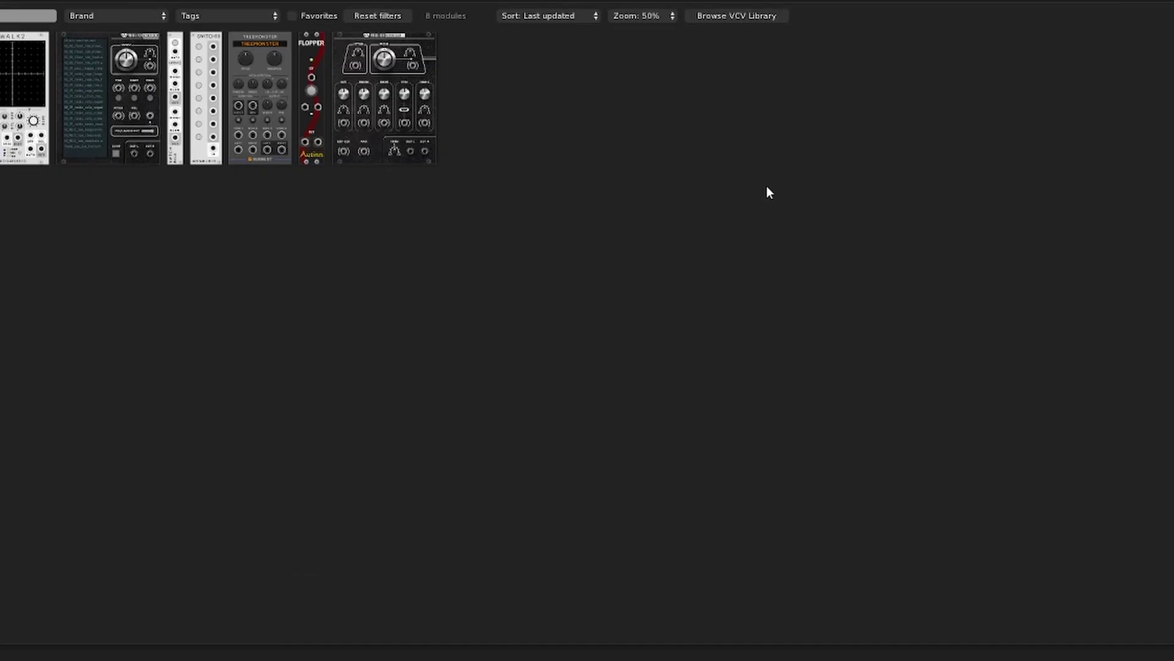
drag(1, 69, 205, 367)
drag(201, 532, 667, 365)
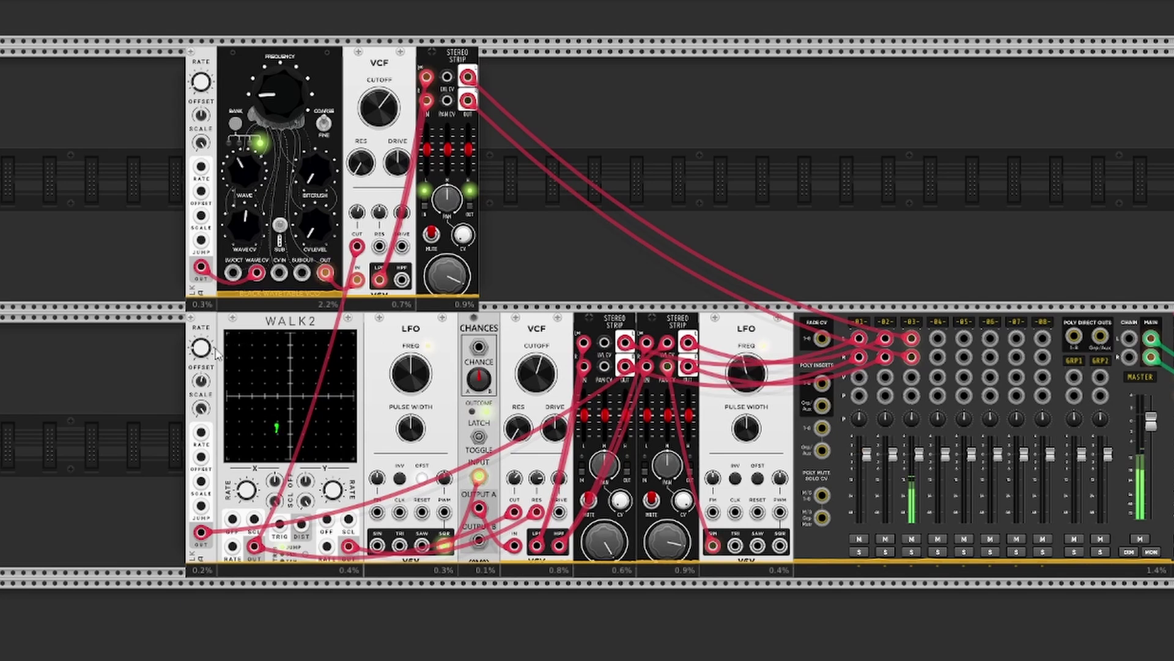
mouse_move(204, 356)
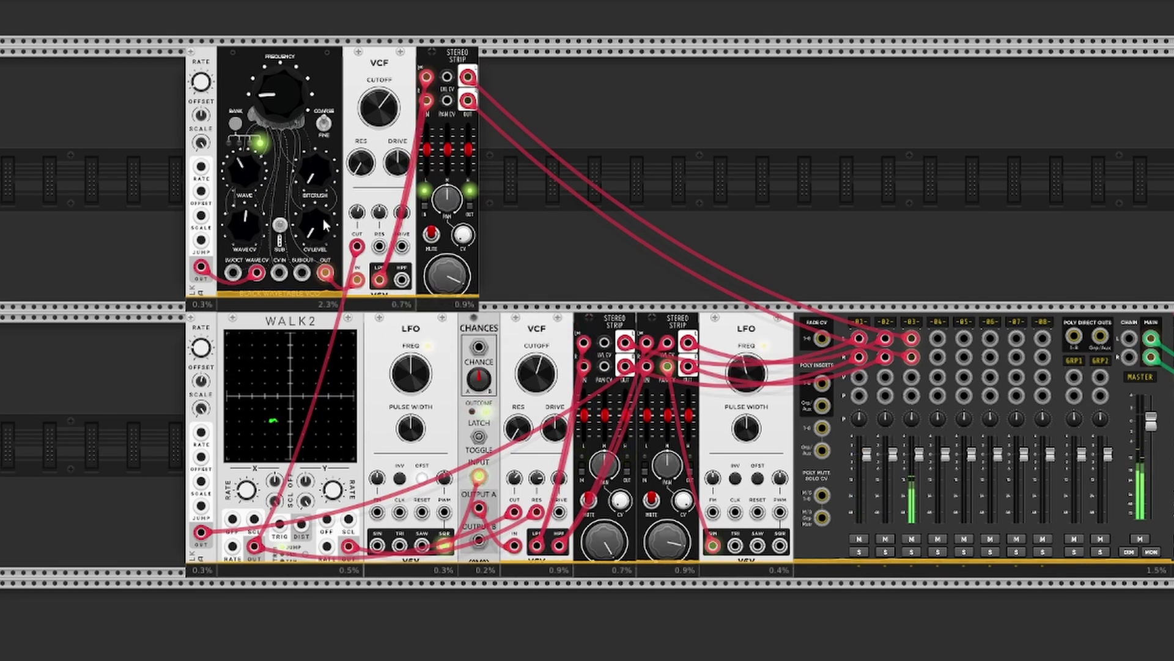
- Set the upper-row VCF's resonance to about 17% and raise the offset of the lower-row single WALK
mouse_move(244, 171)
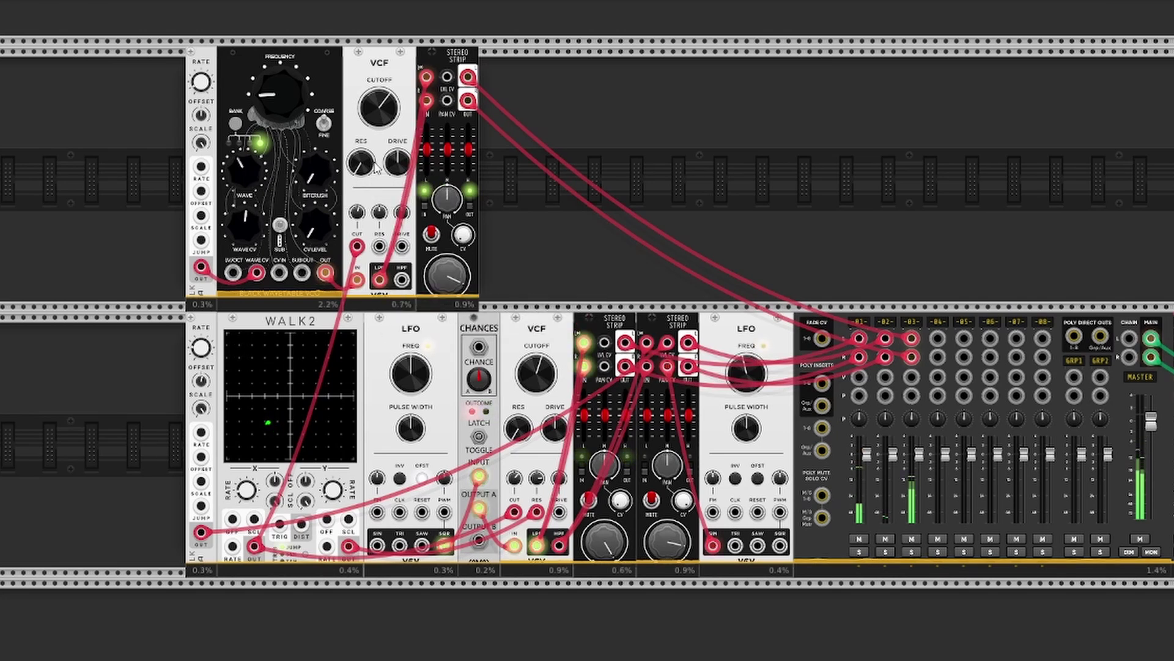
mouse_move(359, 162)
drag(360, 162, 360, 176)
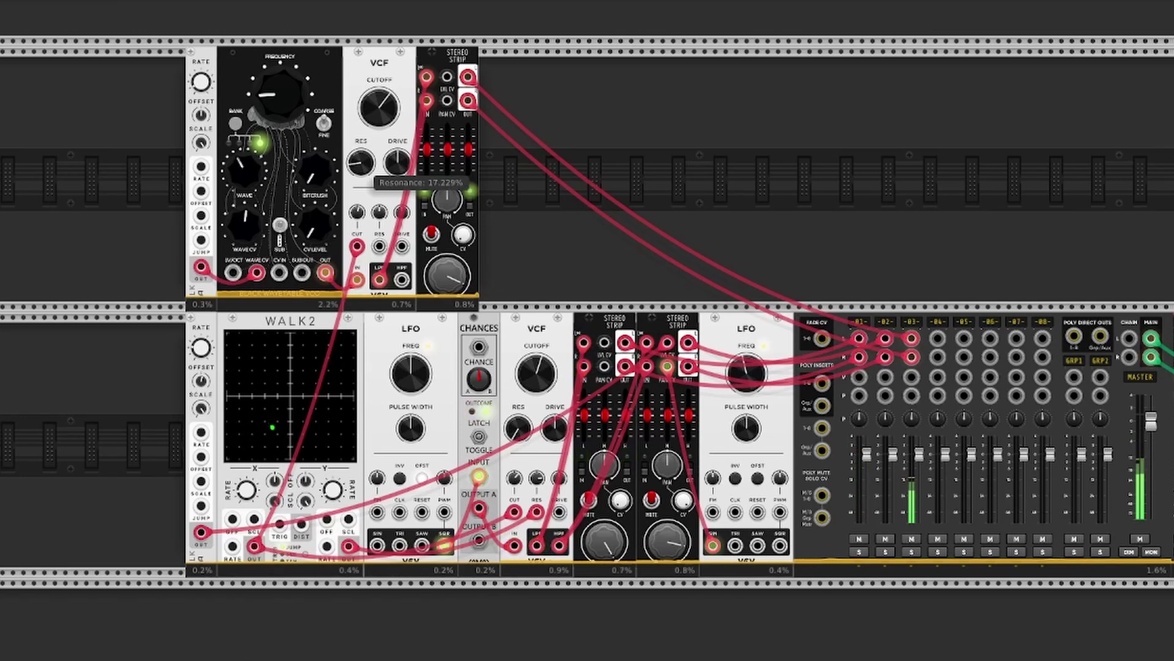
mouse_move(201, 347)
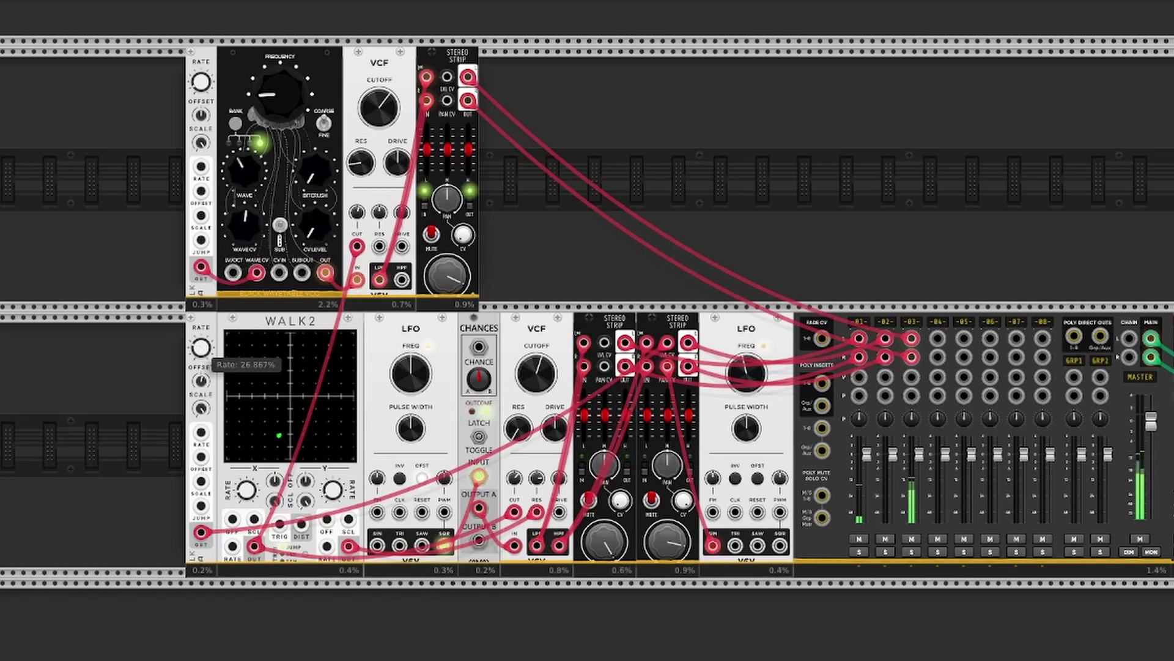
mouse_move(200, 381)
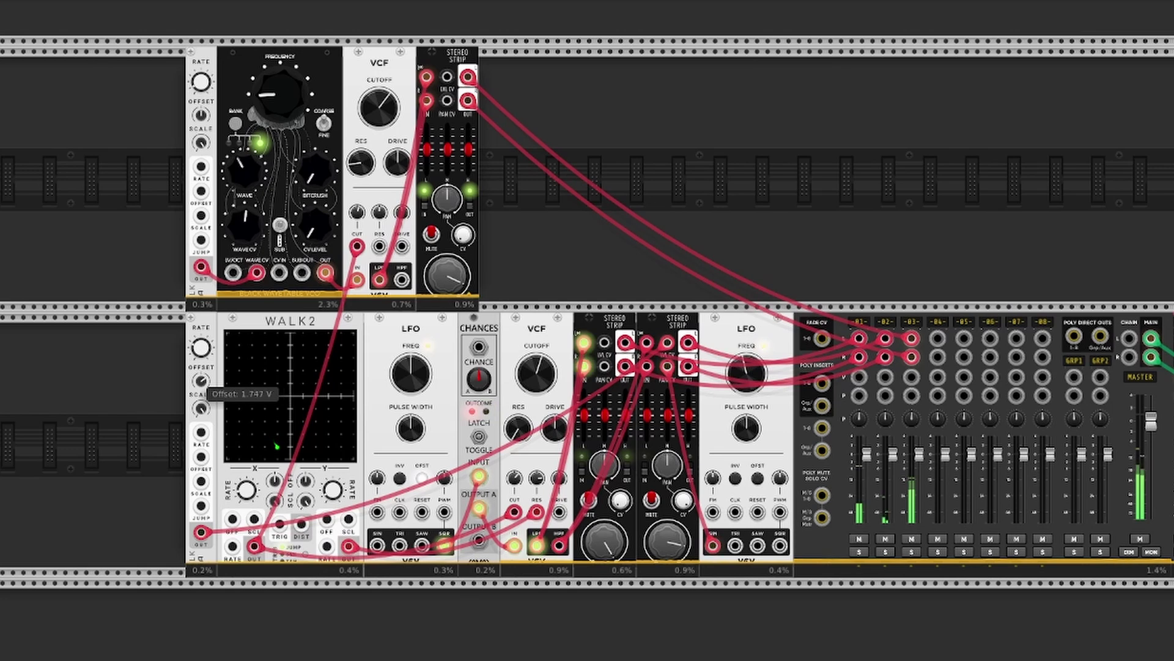
drag(200, 381, 201, 377)
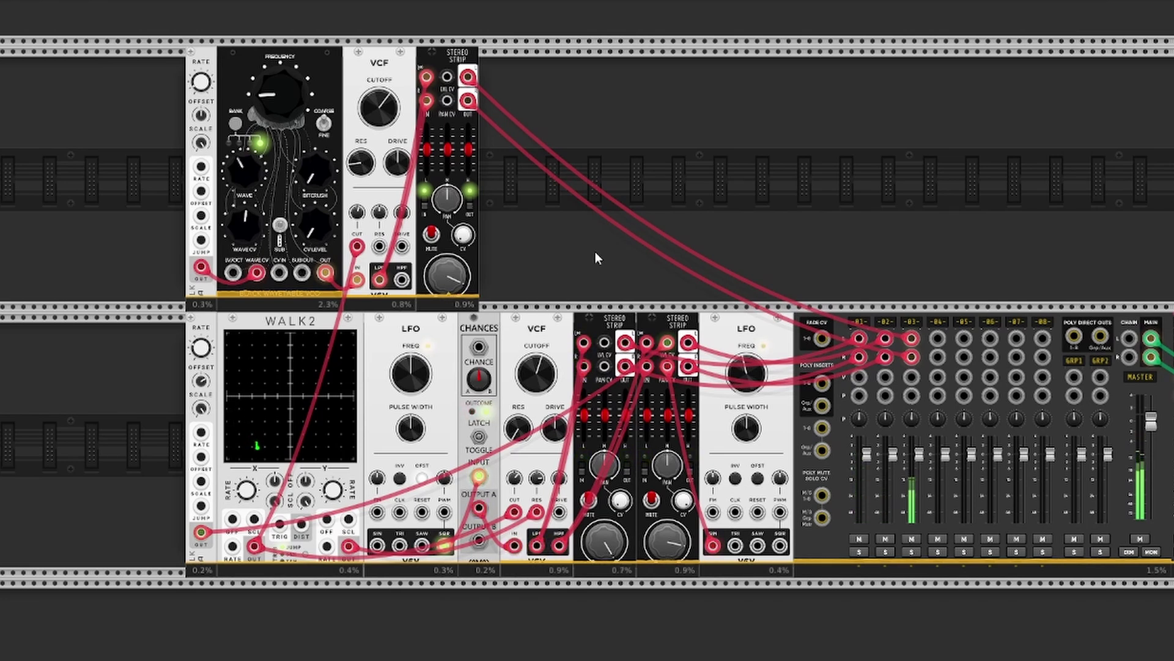
- Shift the lower-row modules left, search the browser for "delay", and place Chronoblob2 between the second Stereo Strip and the LFO
drag(133, 414, 569, 437)
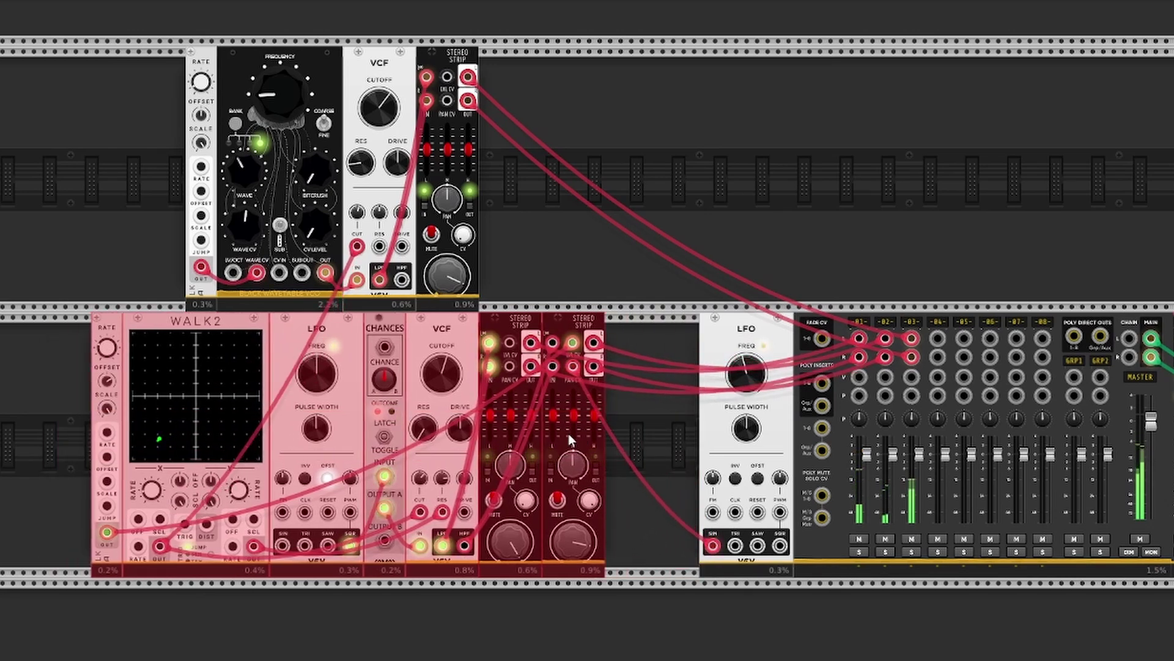
click(761, 180)
right_click(761, 179)
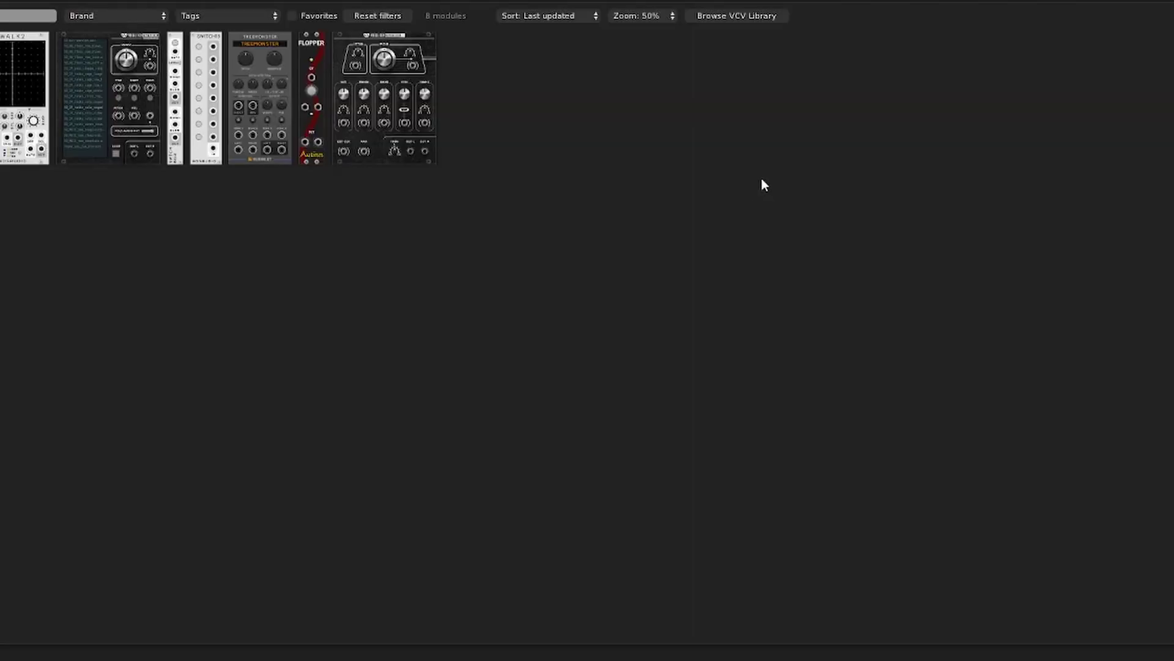
text(delay)
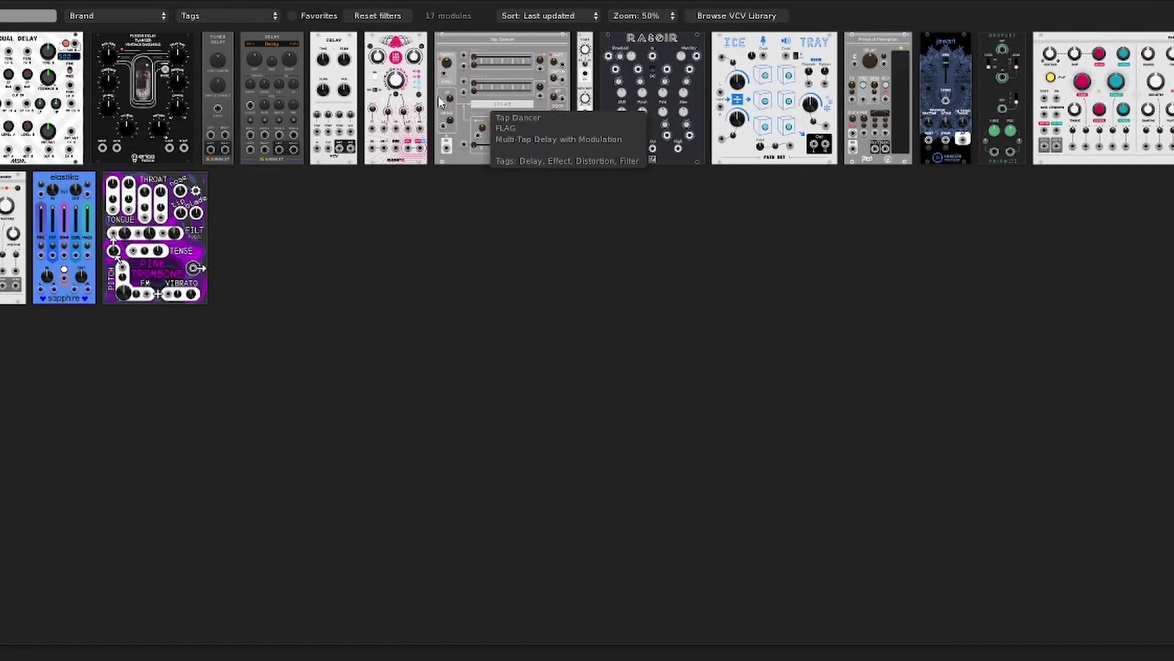
drag(401, 93, 668, 437)
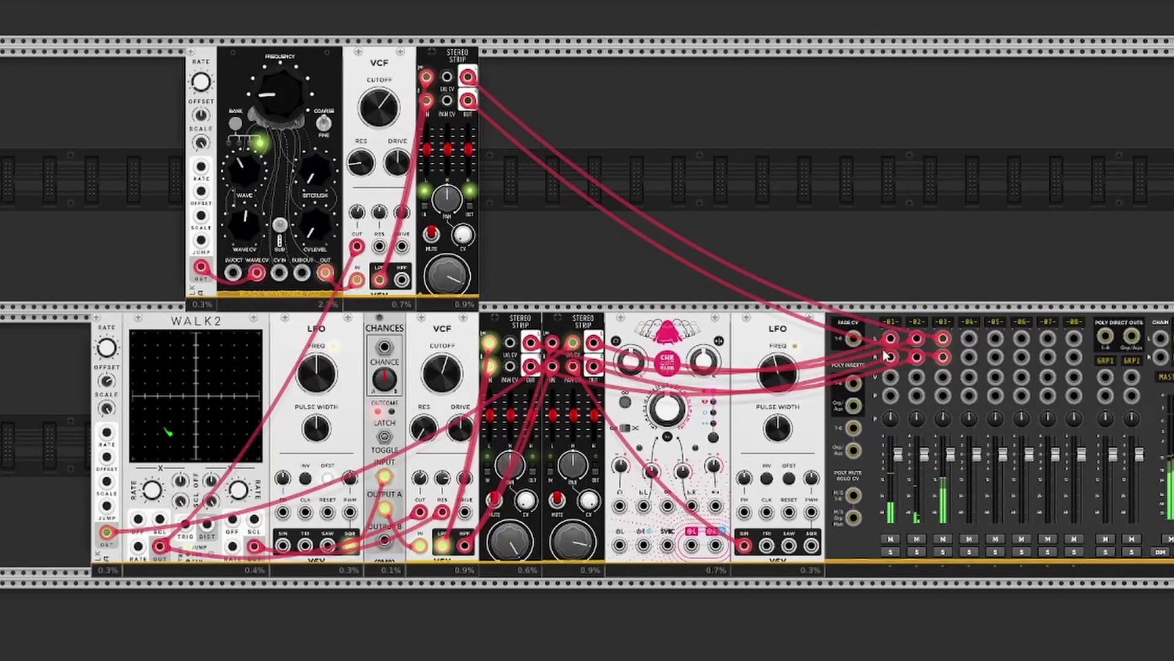
- Examine the module information of the Chronoblob2 delay
mouse_move(914, 338)
mouse_down()
mouse_move(696, 362)
mouse_move(916, 338)
mouse_up()
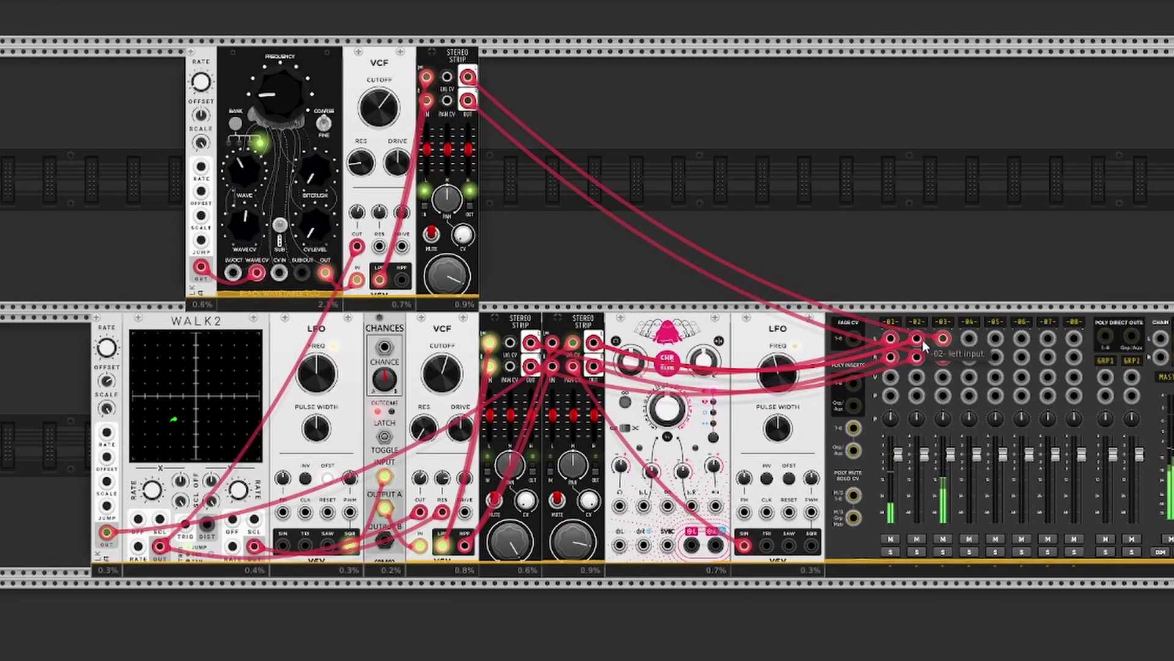
right_click(673, 337)
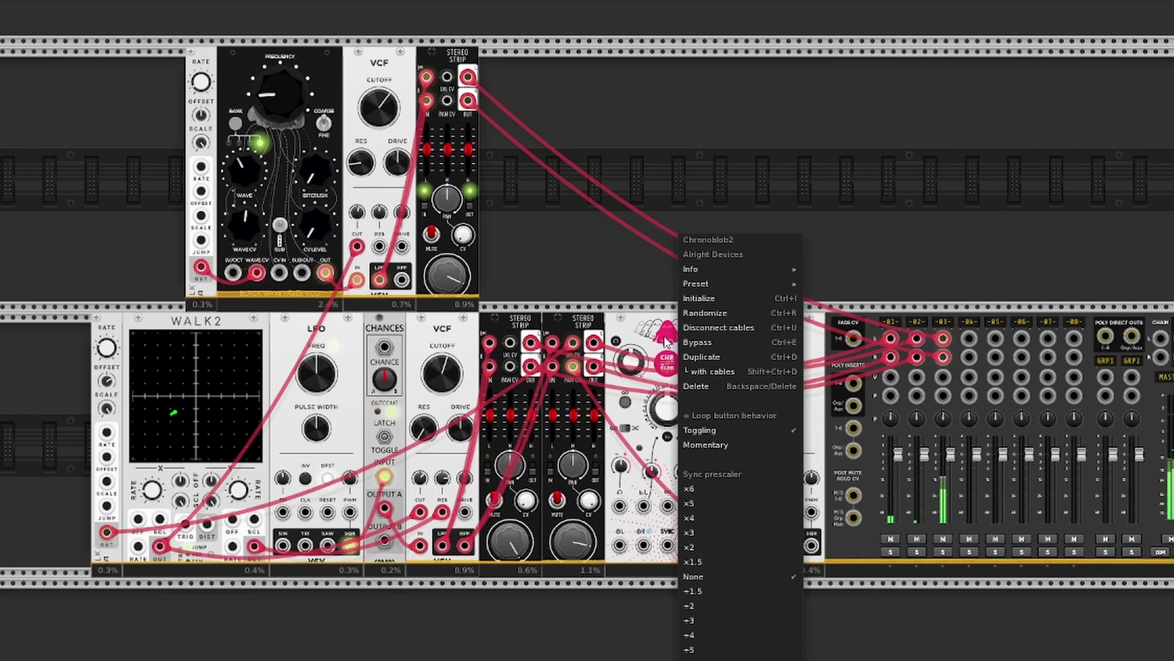
mouse_move(705, 266)
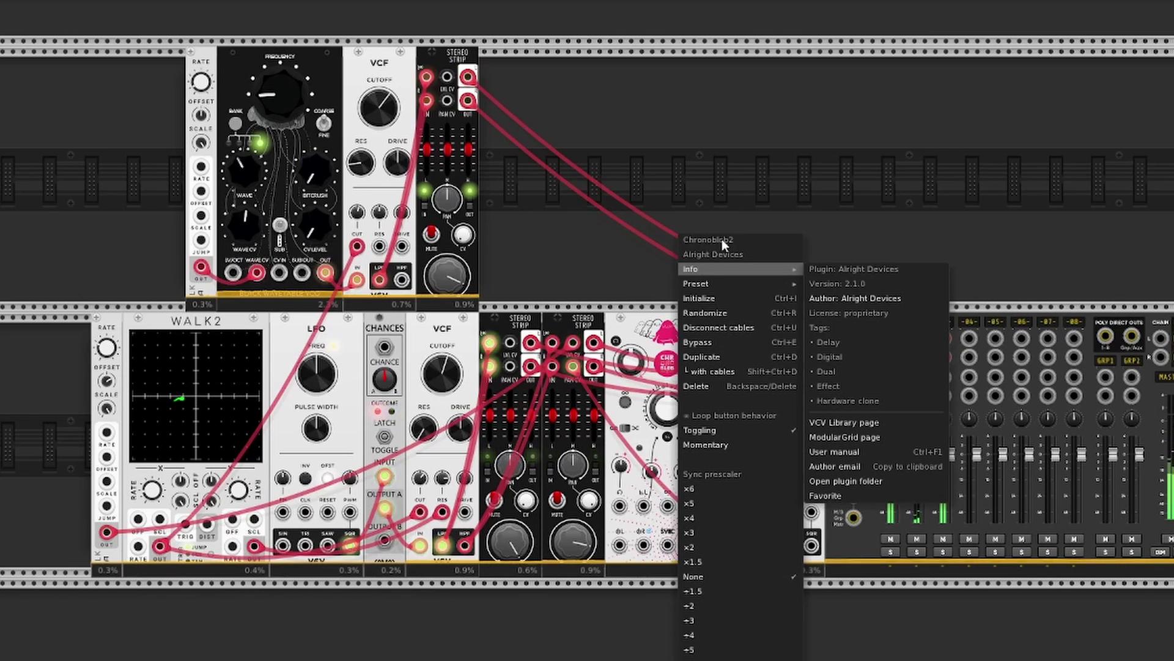
click(724, 187)
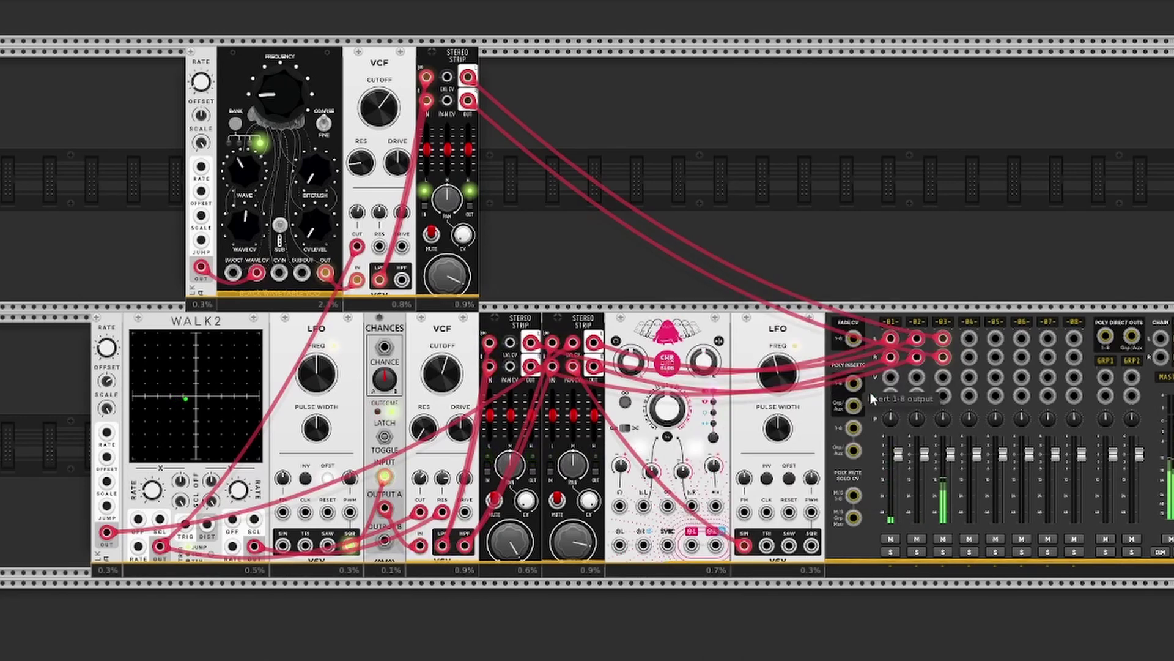
- Reroute the second lower Stereo Strip's stereo output into the Chronoblob2 and patch the delay's left and right outputs to mixer channel 2
drag(916, 339, 620, 543)
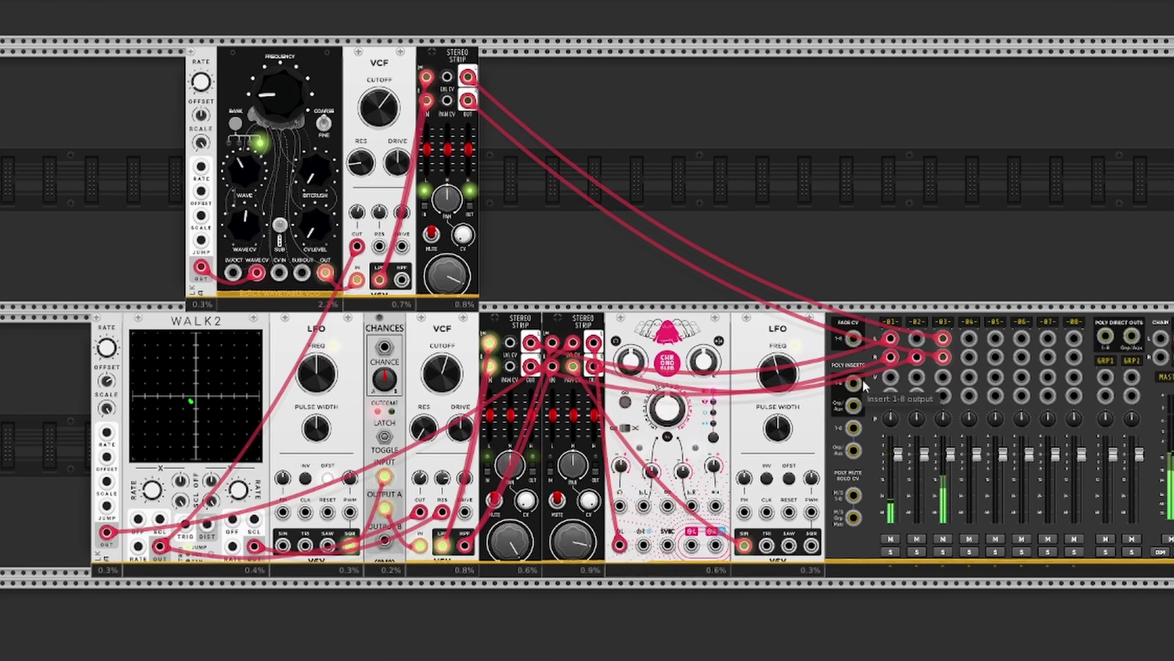
drag(916, 357, 715, 544)
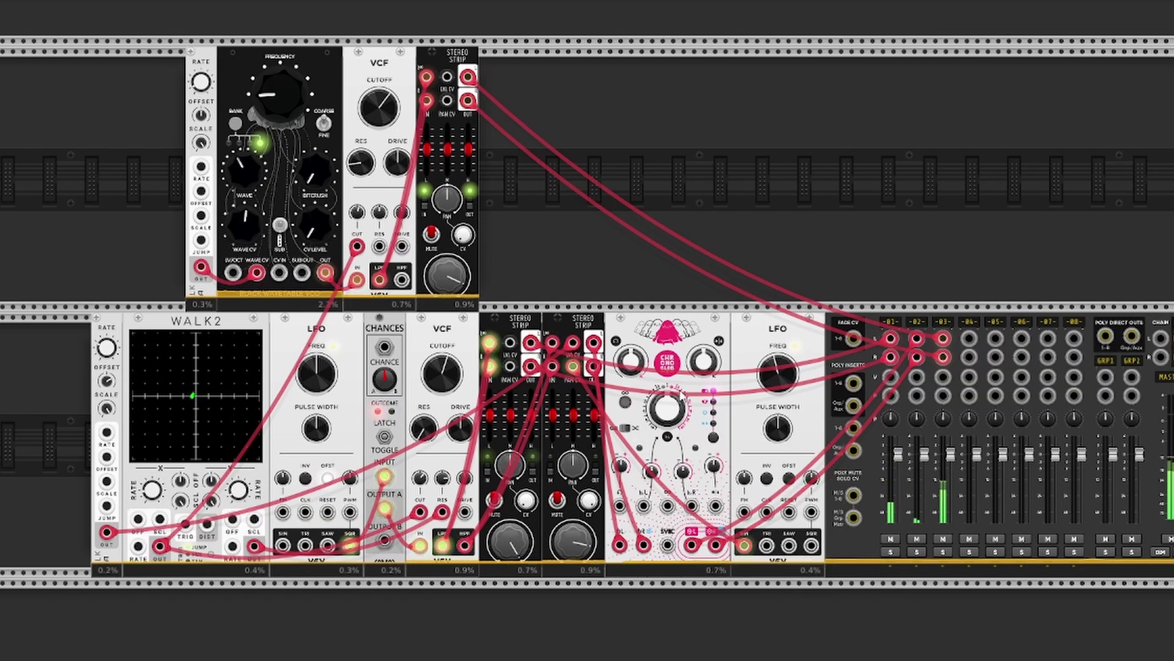
- Set the Chronoblob2's dry/wet mix to about 0.6 and adjust its feedback and delay time
drag(707, 364, 707, 362)
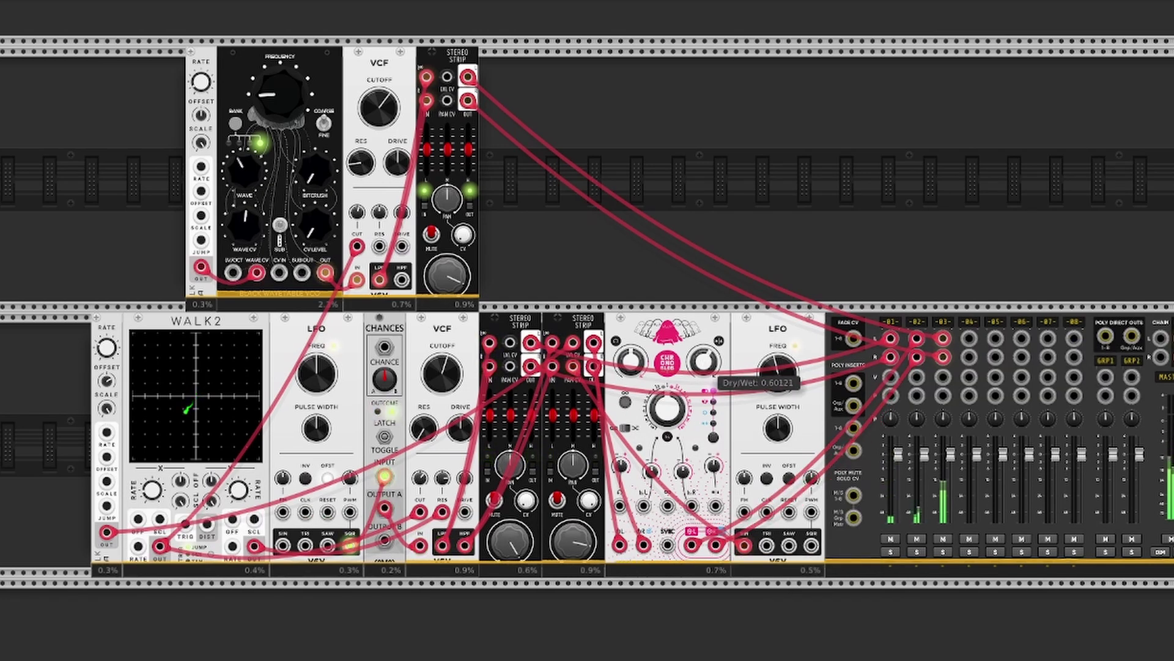
drag(628, 361, 630, 351)
drag(667, 408, 666, 401)
- Set the Chronoblob2's left delay time CV amount to -12.8%, adjust the right one, and switch the delay mode to Ping-pong
drag(651, 471, 682, 464)
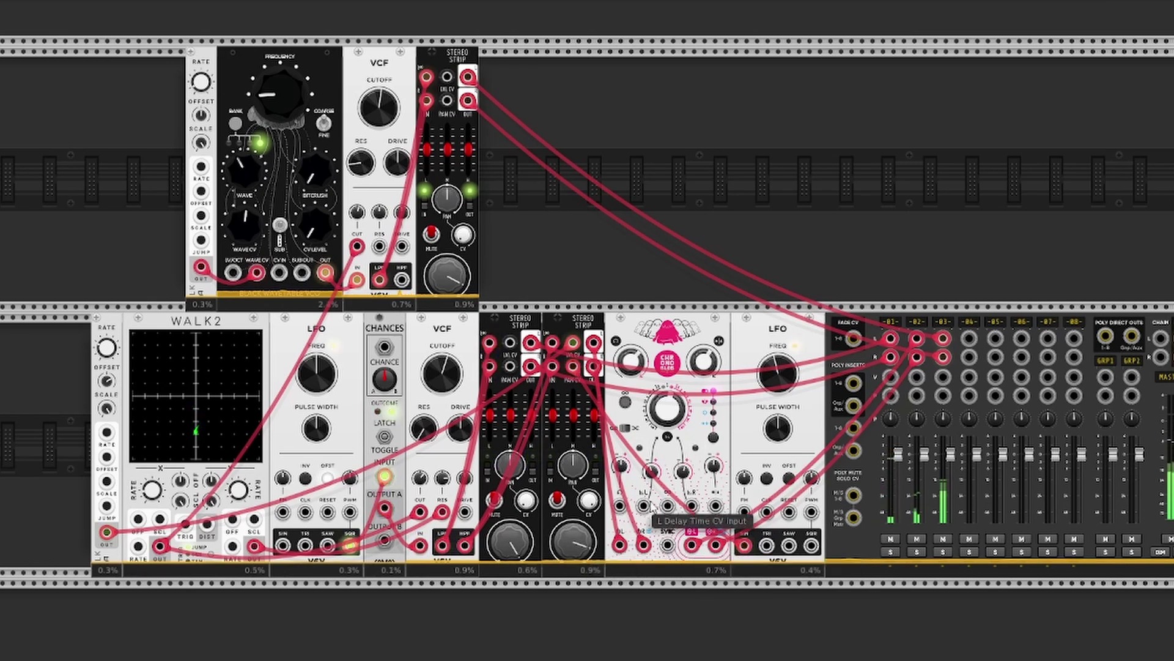
mouse_move(653, 475)
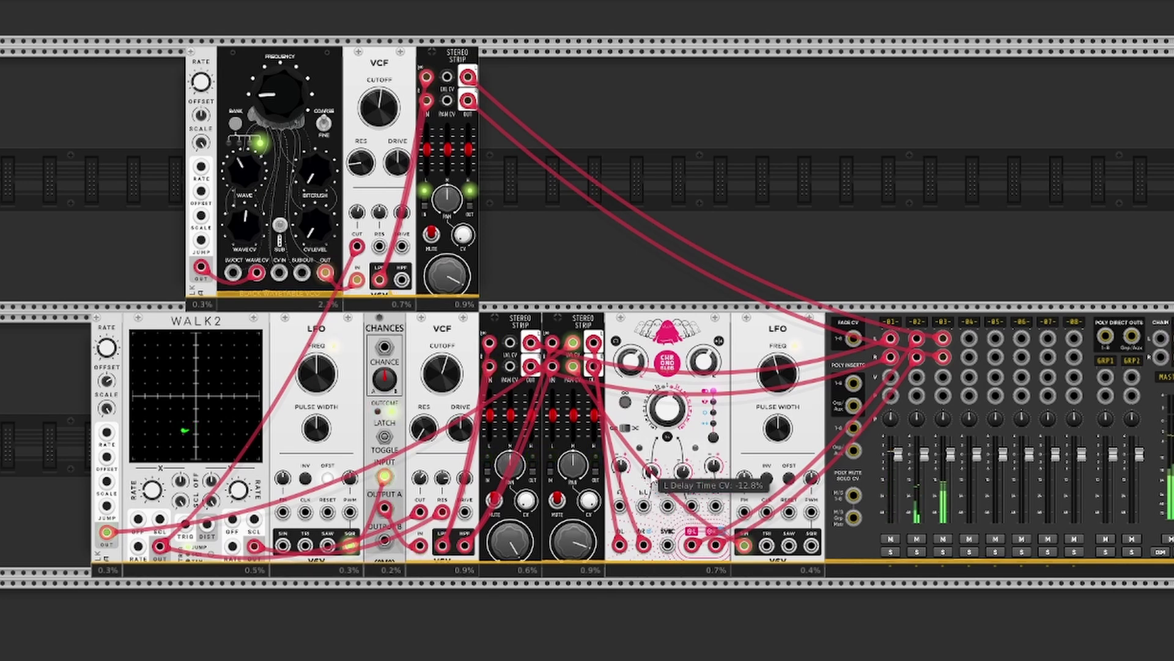
click(716, 445)
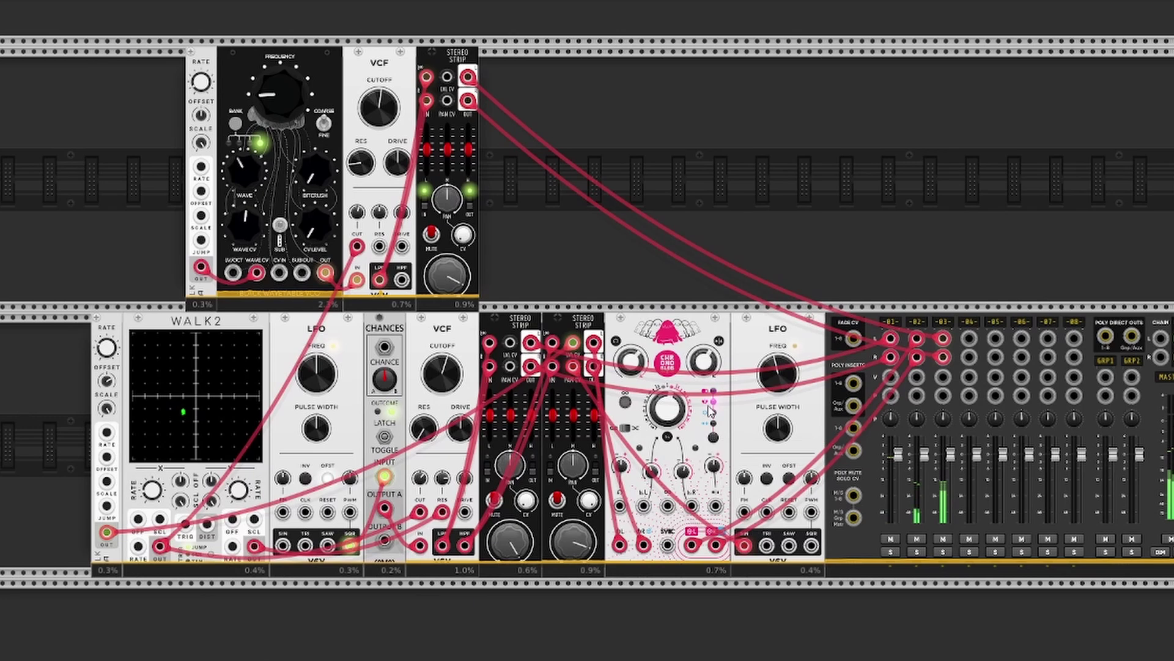
click(715, 445)
click(715, 446)
click(716, 445)
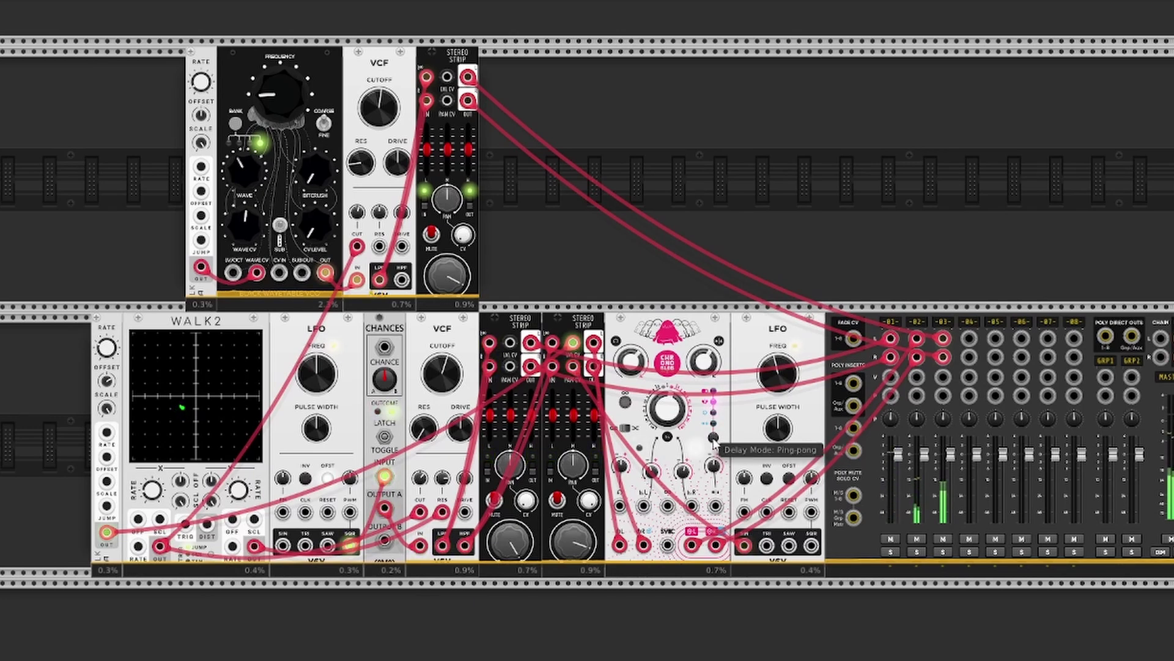
- Patch WALK2's X output to the Chronoblob2's left delay time CV input and the upper WALK's output to the right one
drag(643, 505, 160, 545)
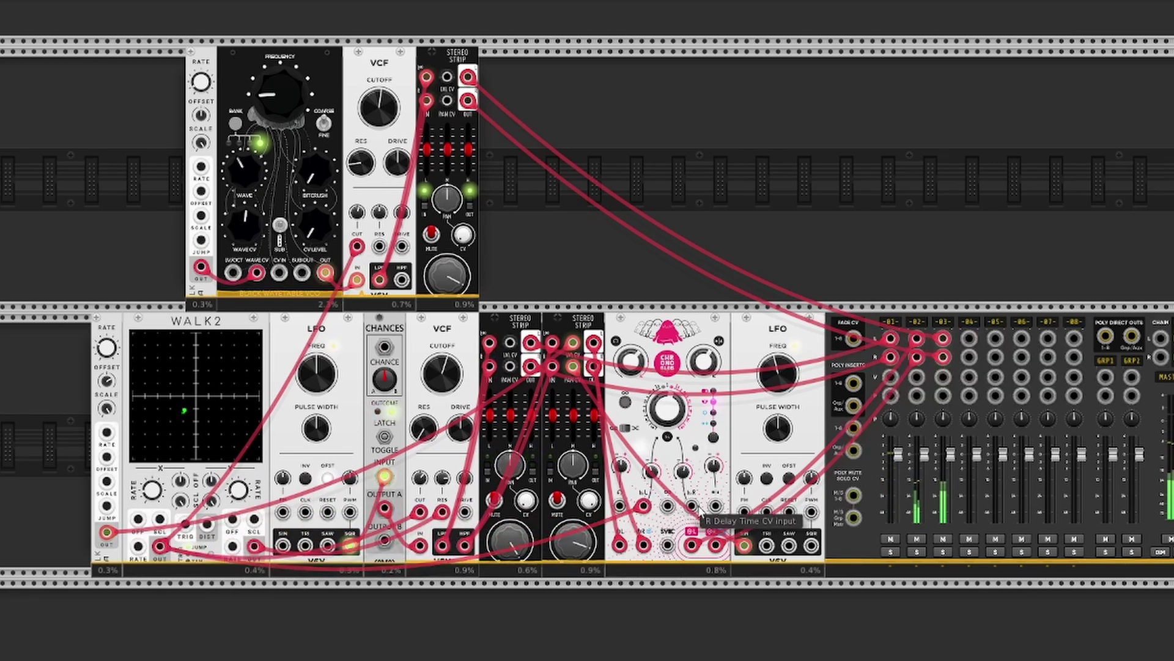
drag(695, 506, 205, 262)
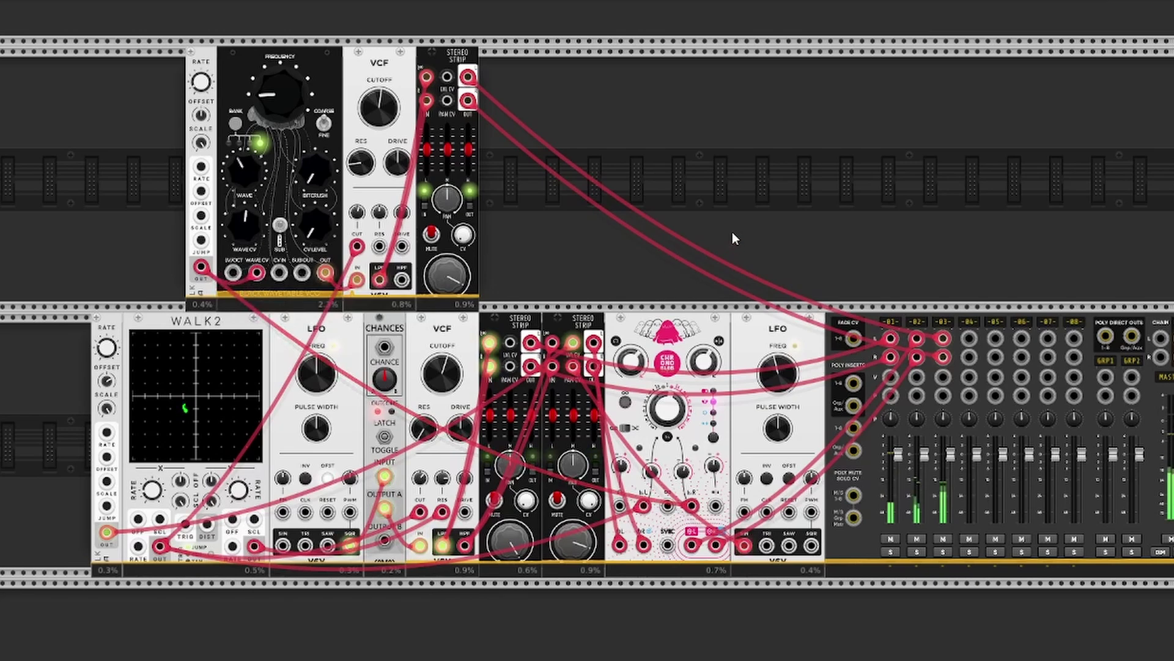
mouse_move(641, 368)
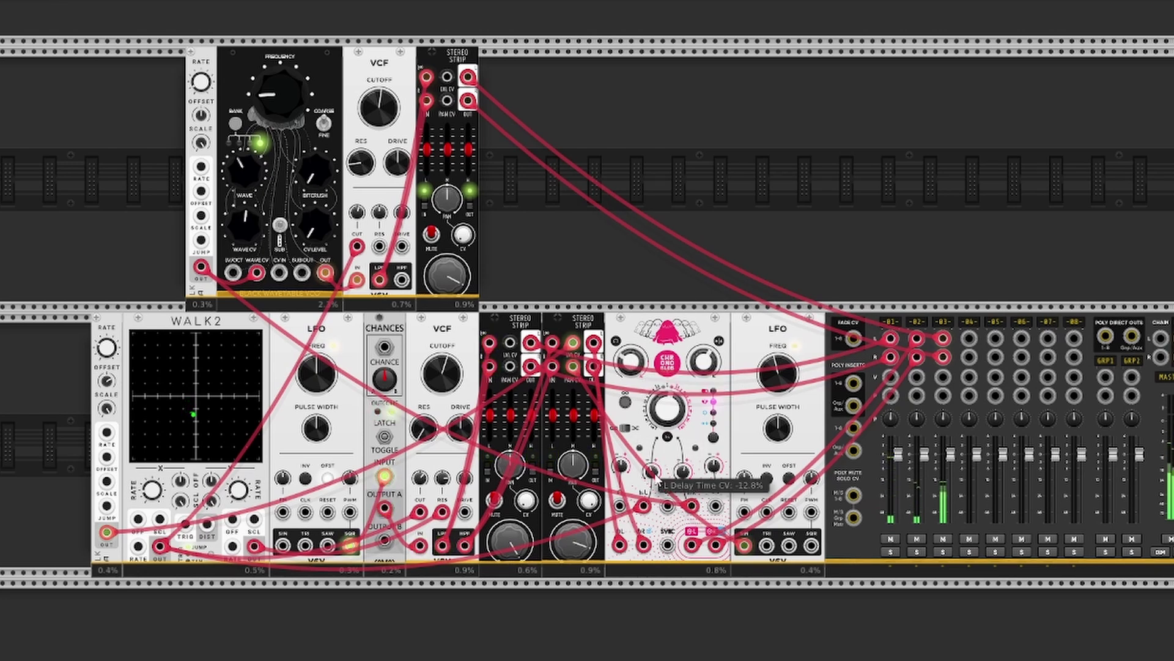
mouse_move(584, 542)
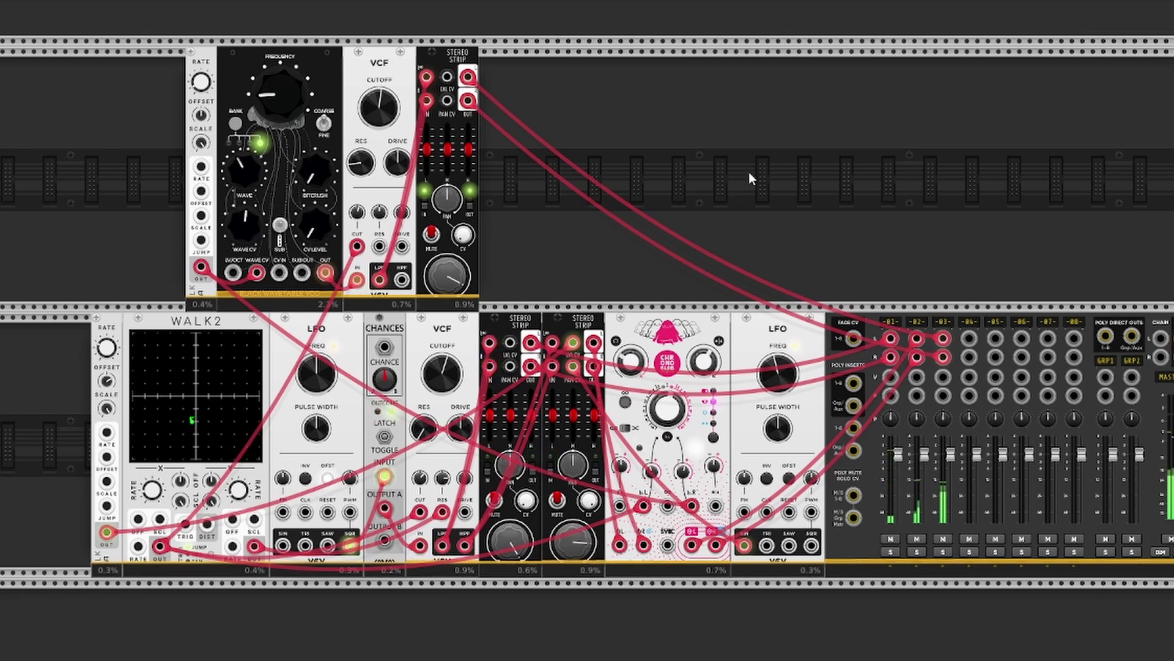
- Move all the upper-row modules left together so the row starts flush with the lower row
mouse_move(450, 203)
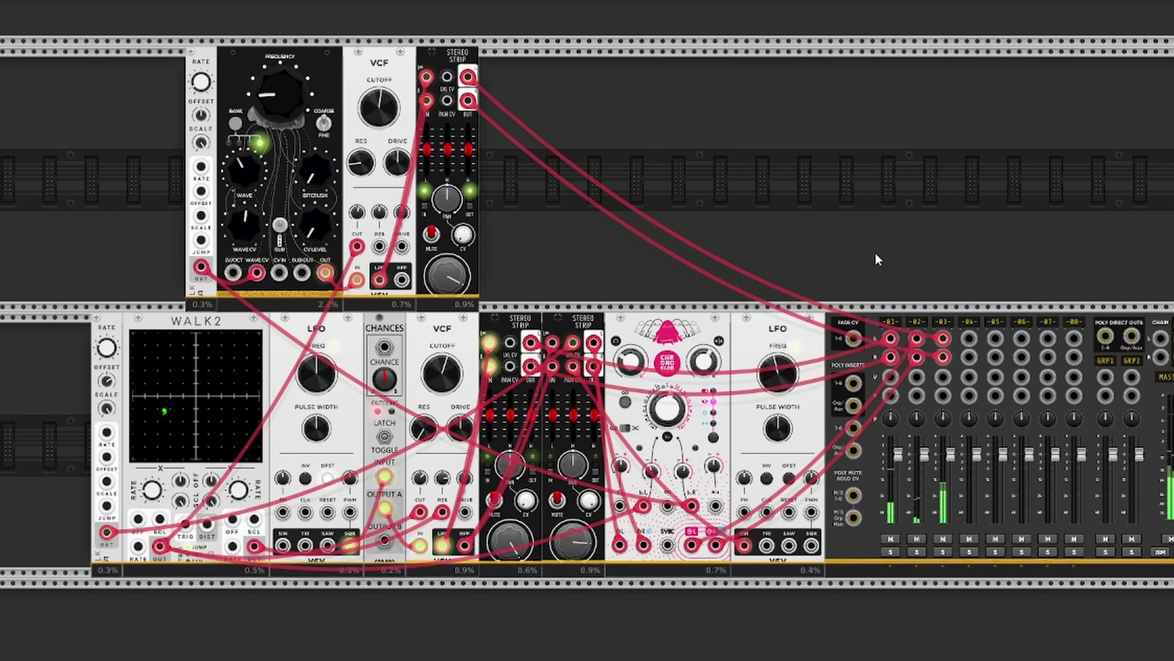
drag(84, 138, 459, 223)
click(576, 237)
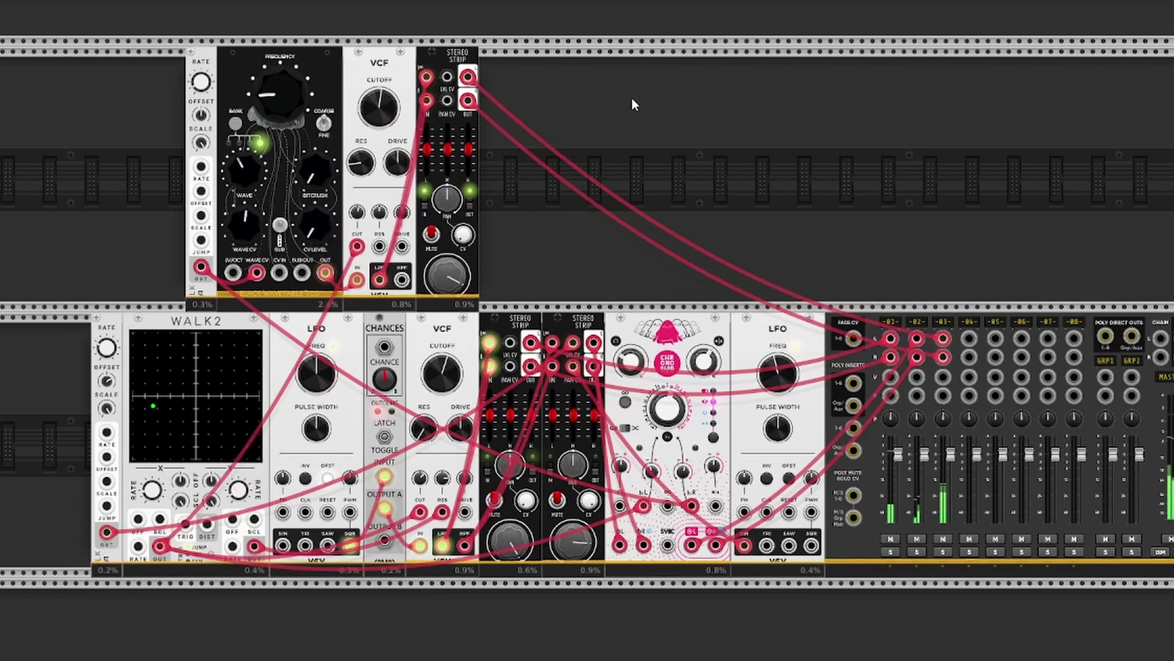
drag(128, 177, 372, 245)
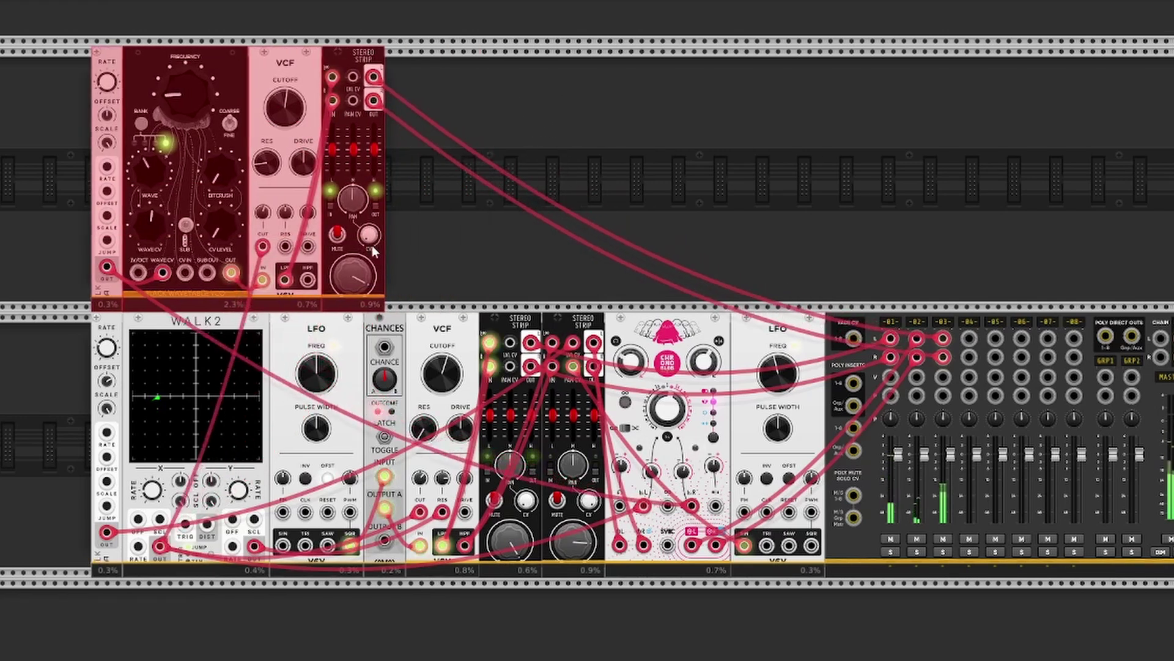
click(603, 163)
mouse_move(354, 274)
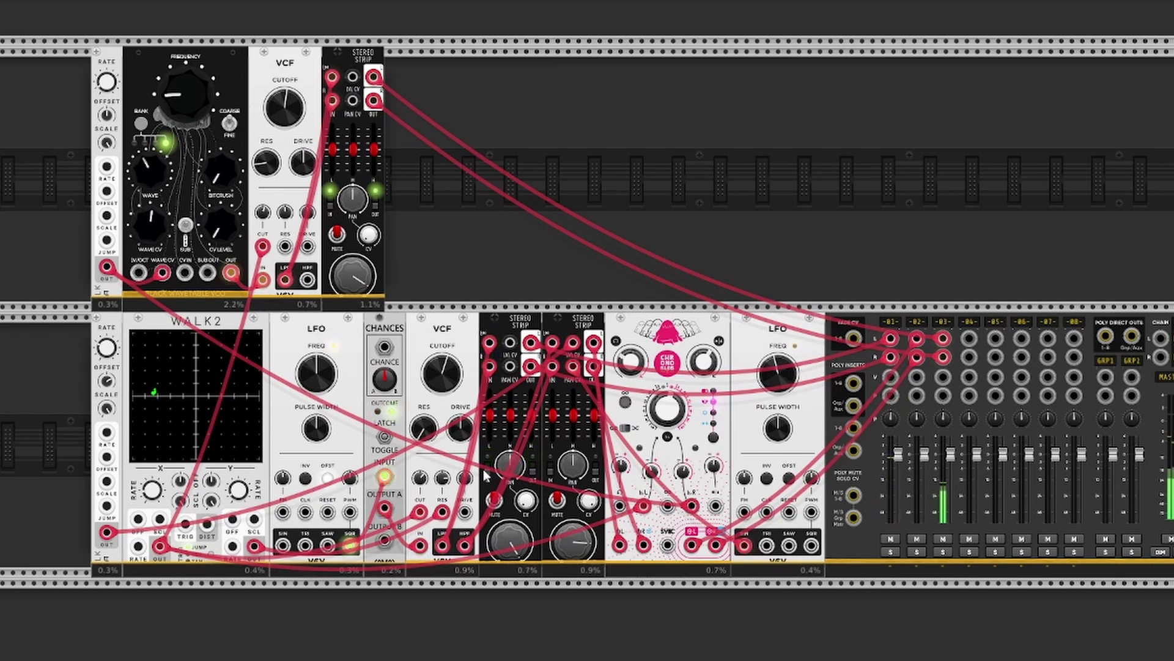
mouse_move(577, 551)
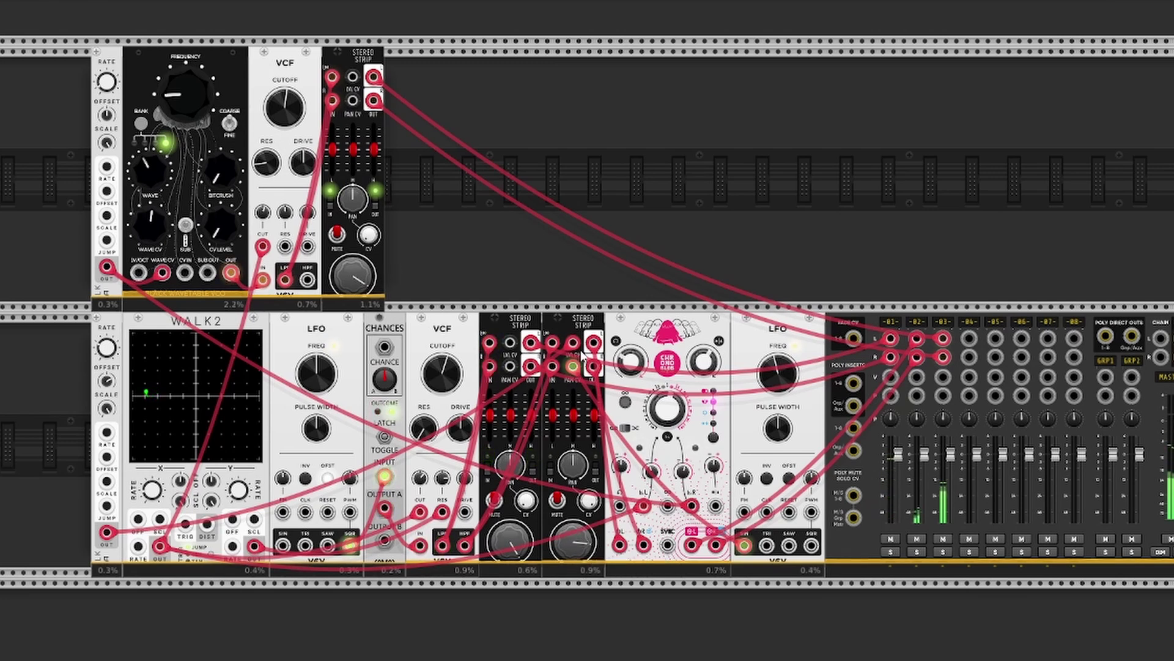